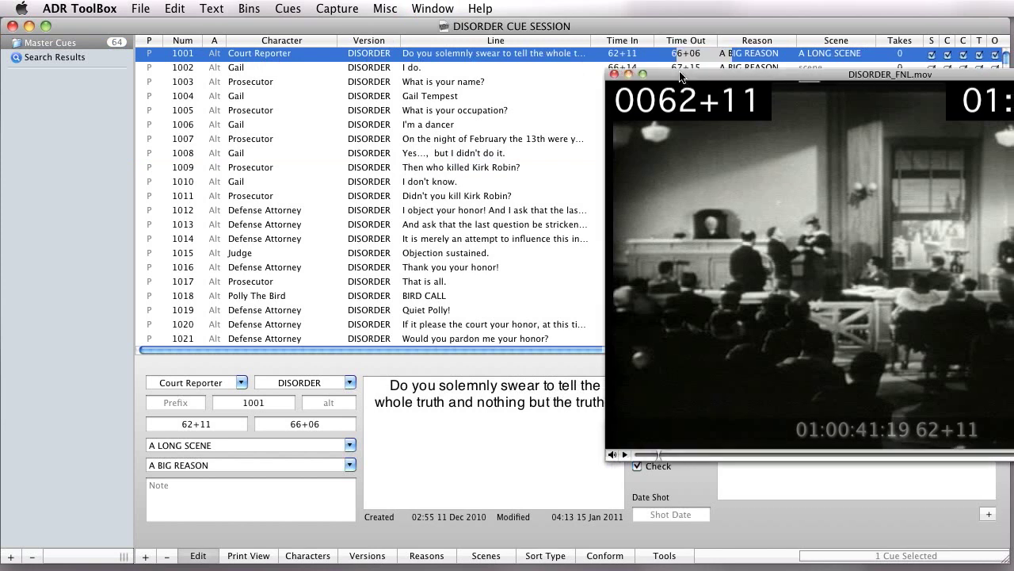
# - Close the DISORDER_FNL.mov movie window and view the Search Results bin, returning to Master Cues
pyautogui.moveTo(930, 458); pyautogui.dragTo(899, 434)
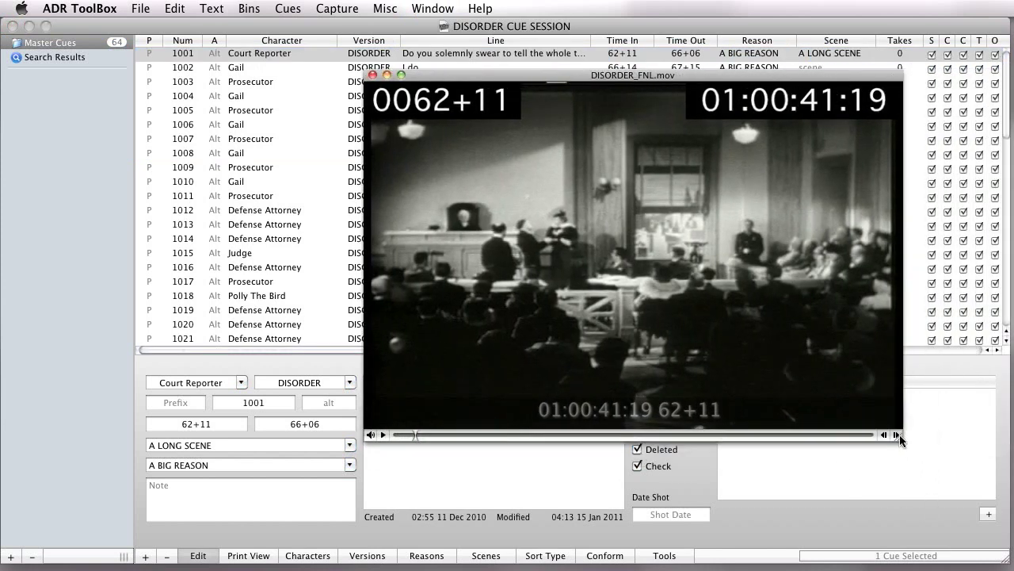
pyautogui.click(372, 75)
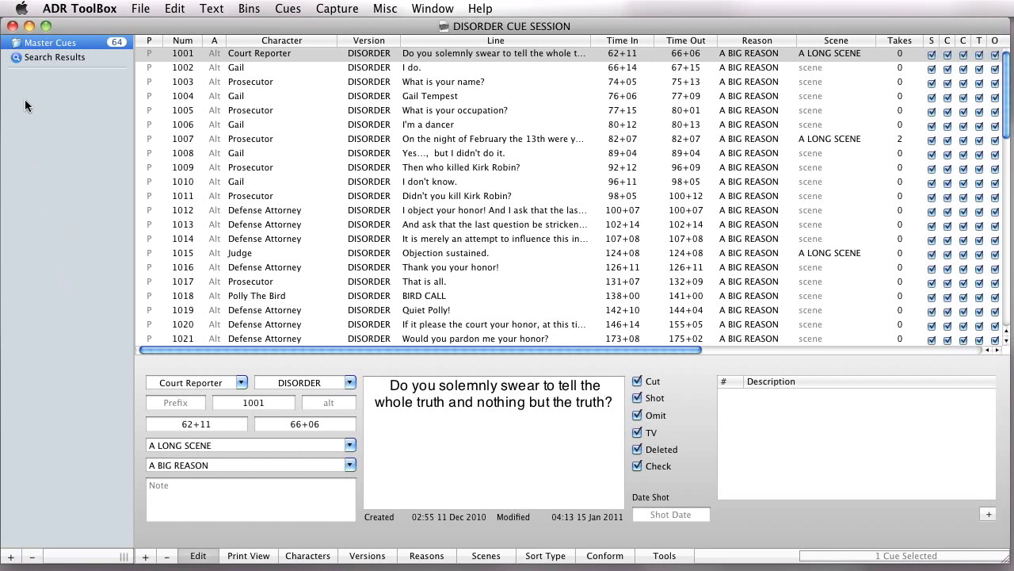
pyautogui.click(73, 57)
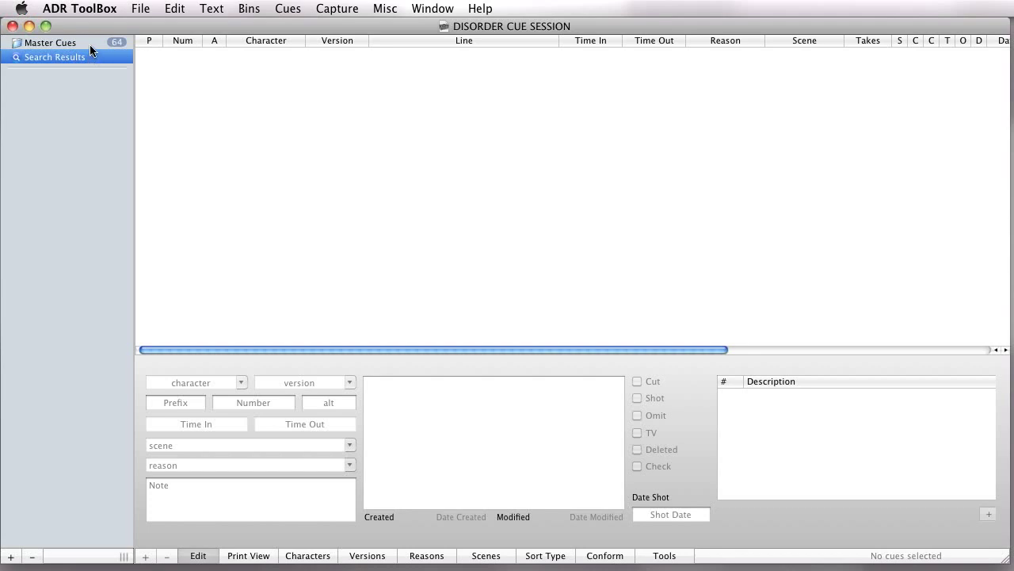
pyautogui.press('Up')
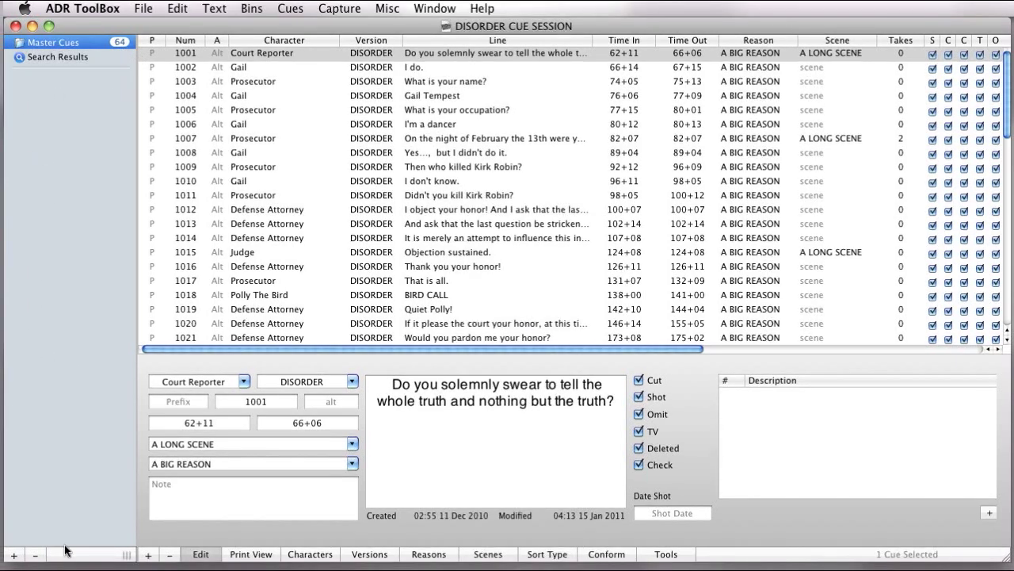
# - Add a new bin with its default name, delete it again and return to Master Cues
pyautogui.click(16, 554)
pyautogui.press('Return')
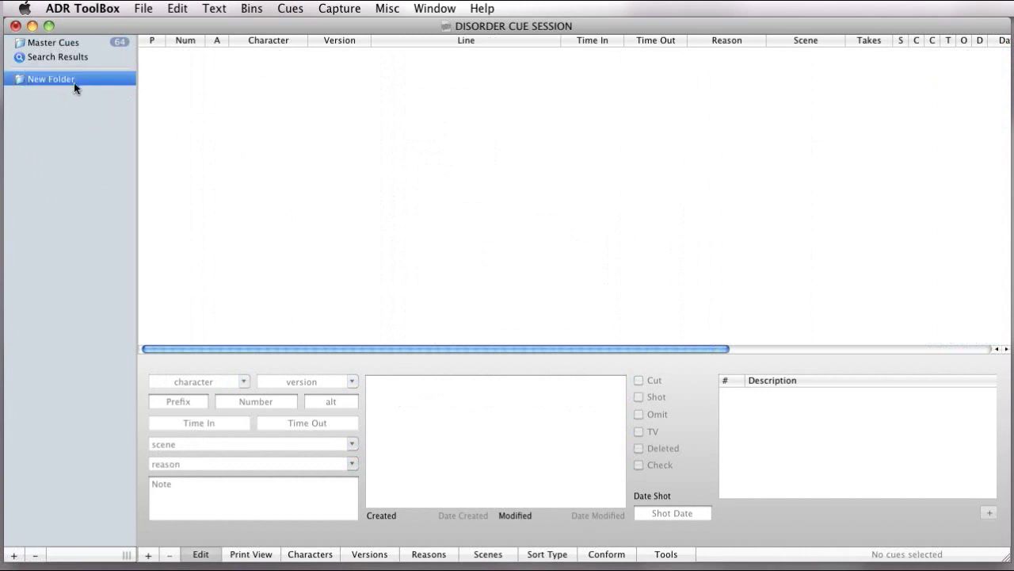
pyautogui.click(66, 43)
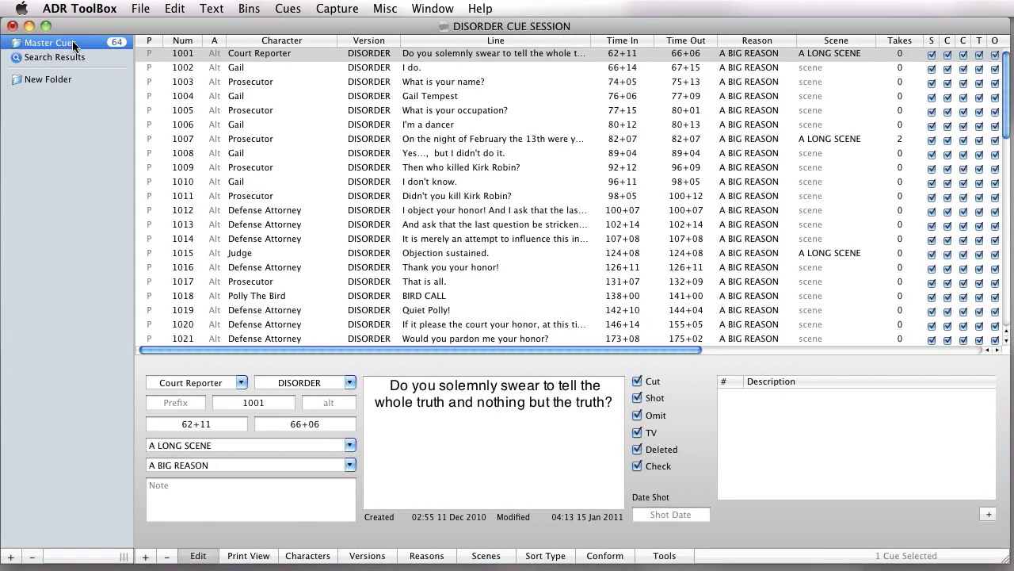
pyautogui.click(68, 83)
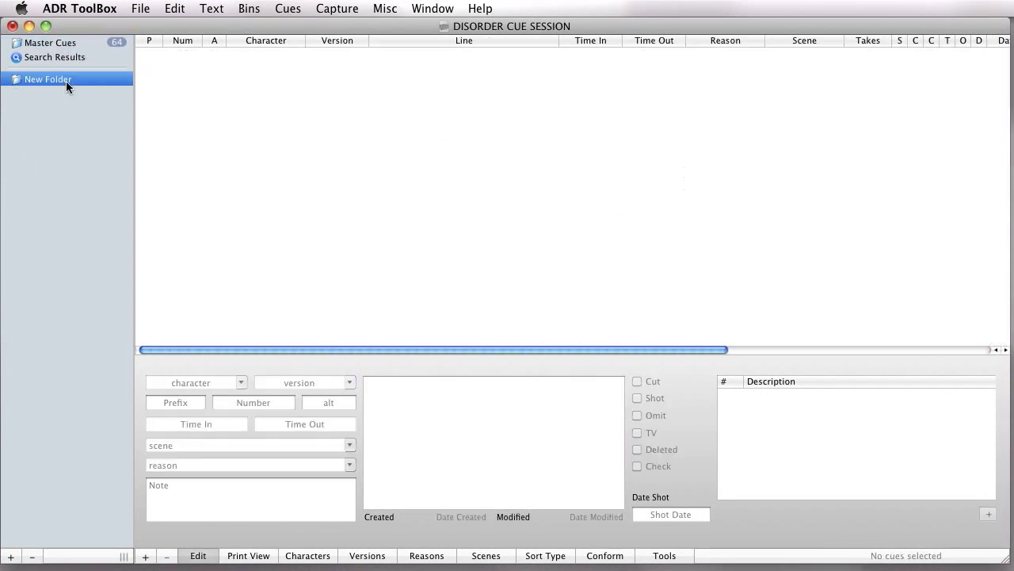
pyautogui.press('Delete')
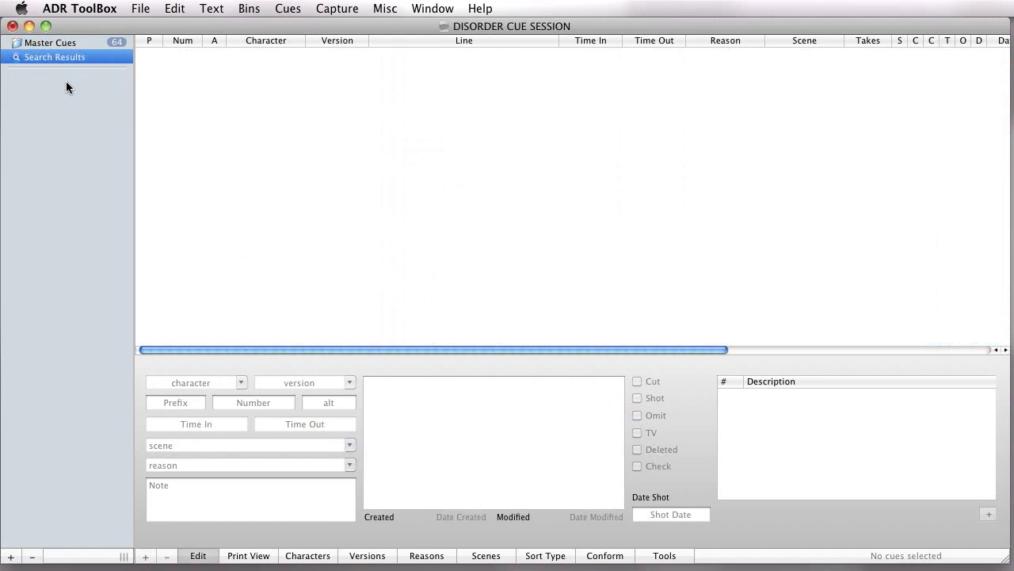
pyautogui.click(88, 48)
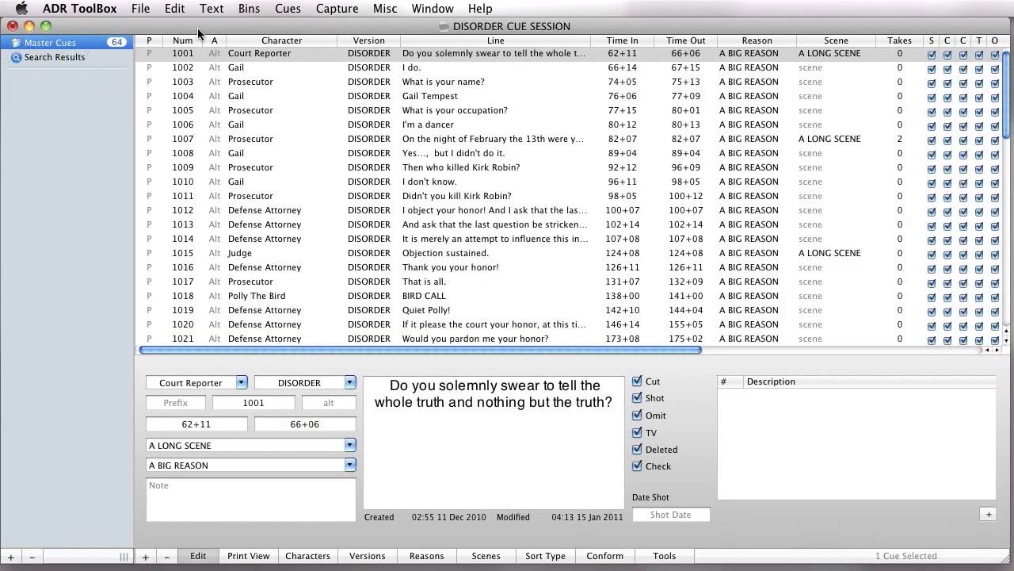
# - Add a new bin and name it Curly DX
pyautogui.click(248, 8)
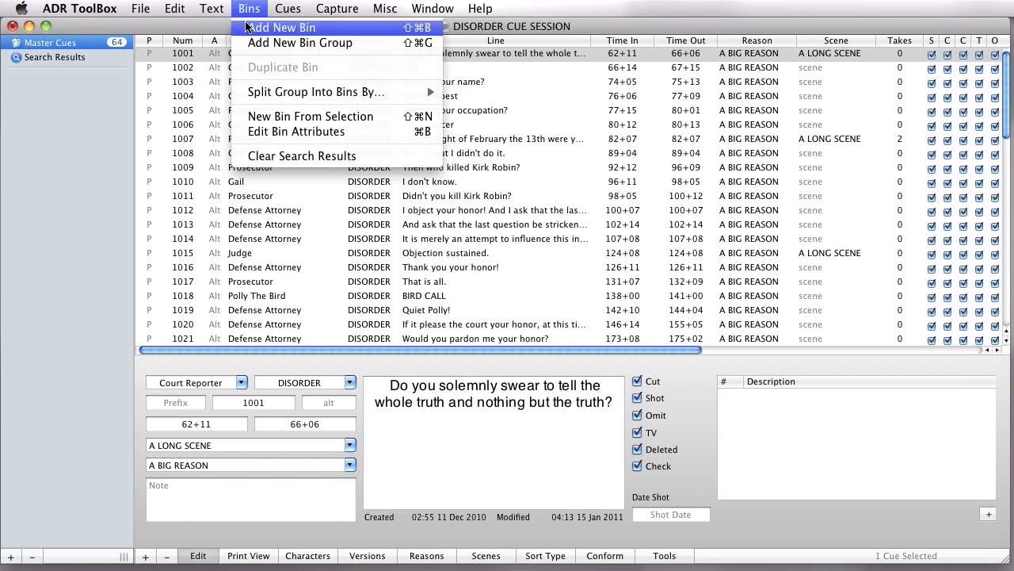
pyautogui.click(247, 28)
pyautogui.press('Return')
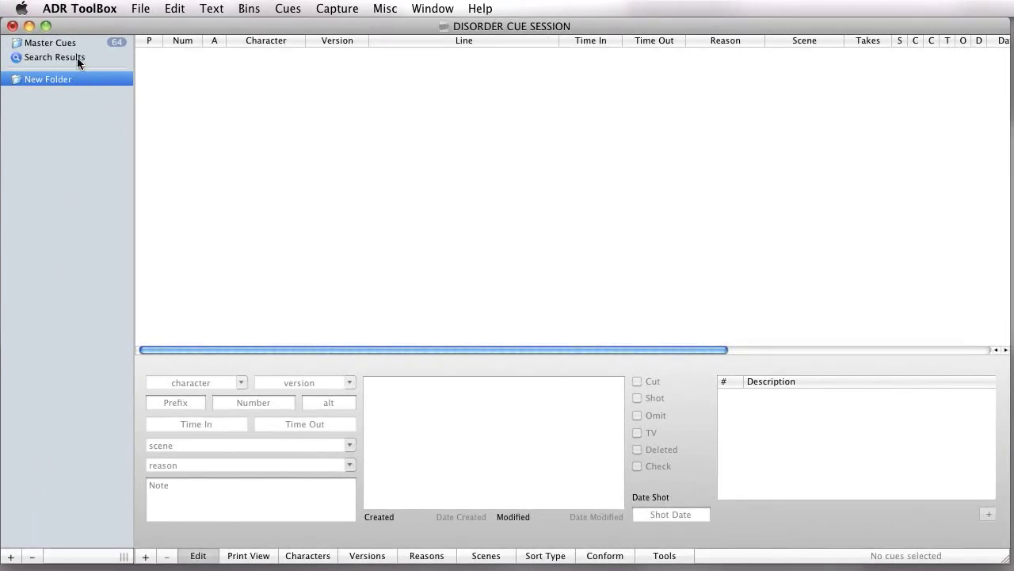
pyautogui.click(59, 81)
pyautogui.write('Curly')
pyautogui.press('Return')
pyautogui.click(60, 81)
pyautogui.write('DX')
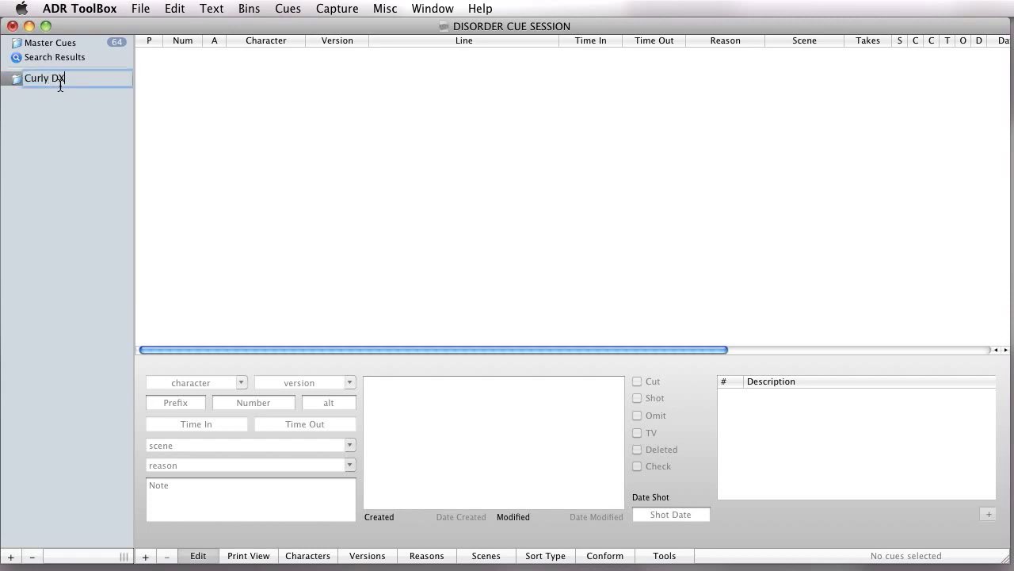
pyautogui.press('Return')
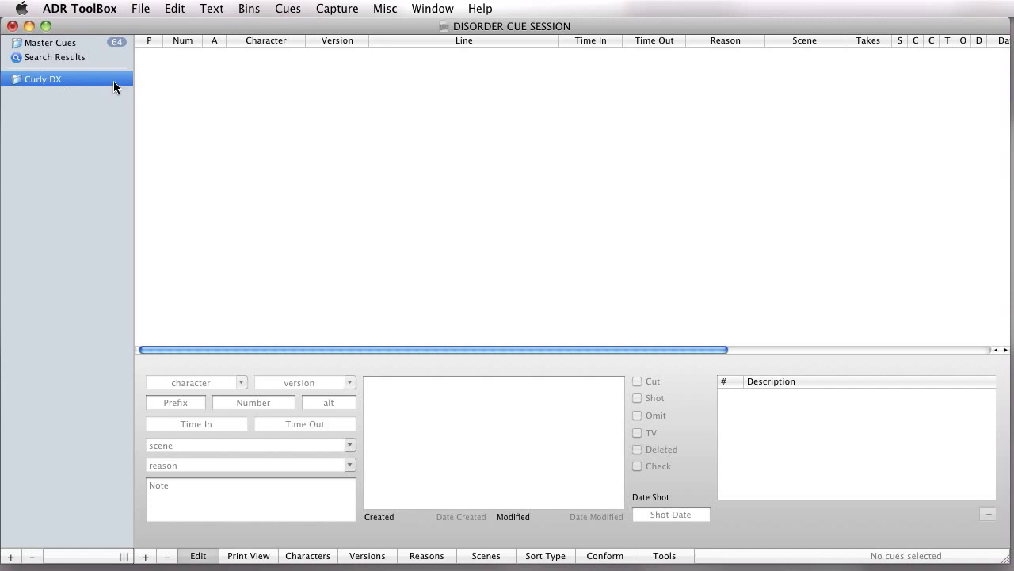
# - Show the Master Cues list and select cue 1005
pyautogui.click(88, 44)
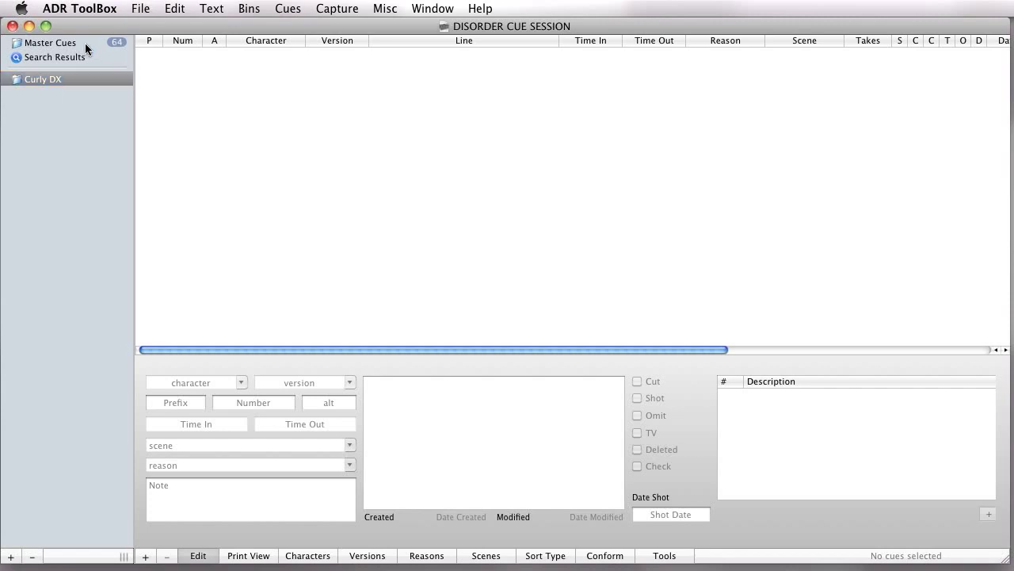
pyautogui.click(50, 57)
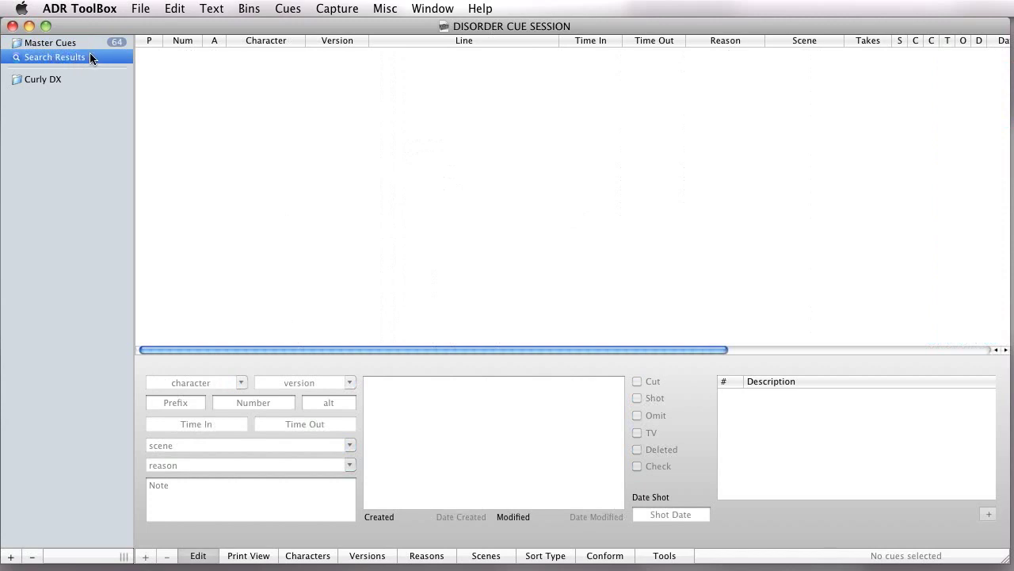
pyautogui.click(90, 45)
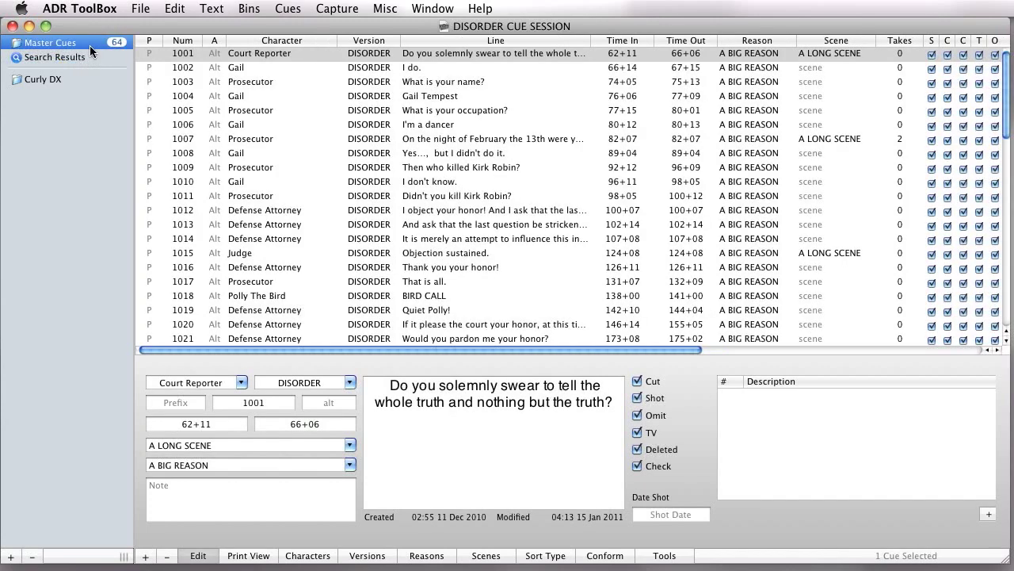
pyautogui.click(488, 111)
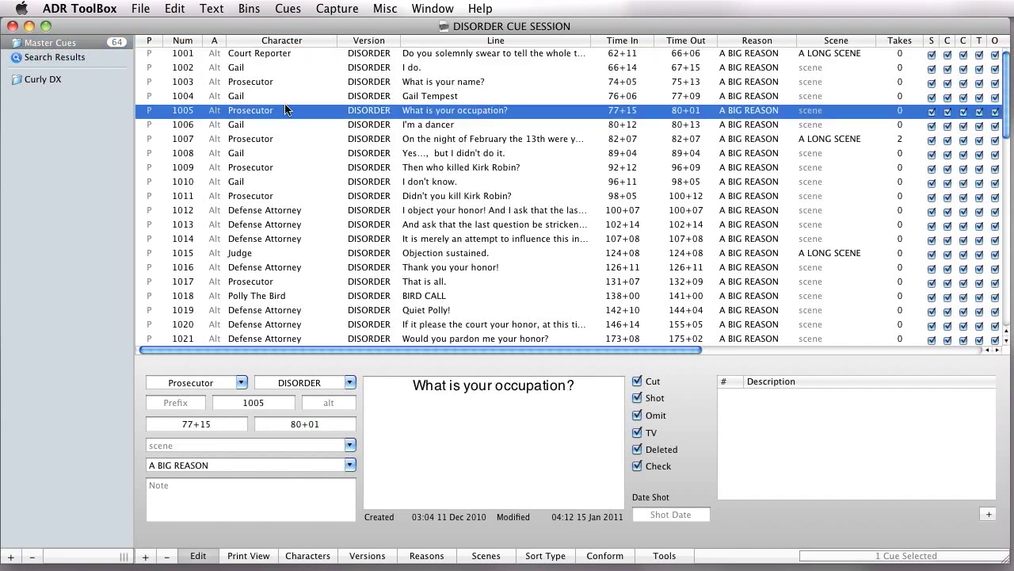
# - Open the cue search and set its criterion to the character Curly
pyautogui.press('super+f')
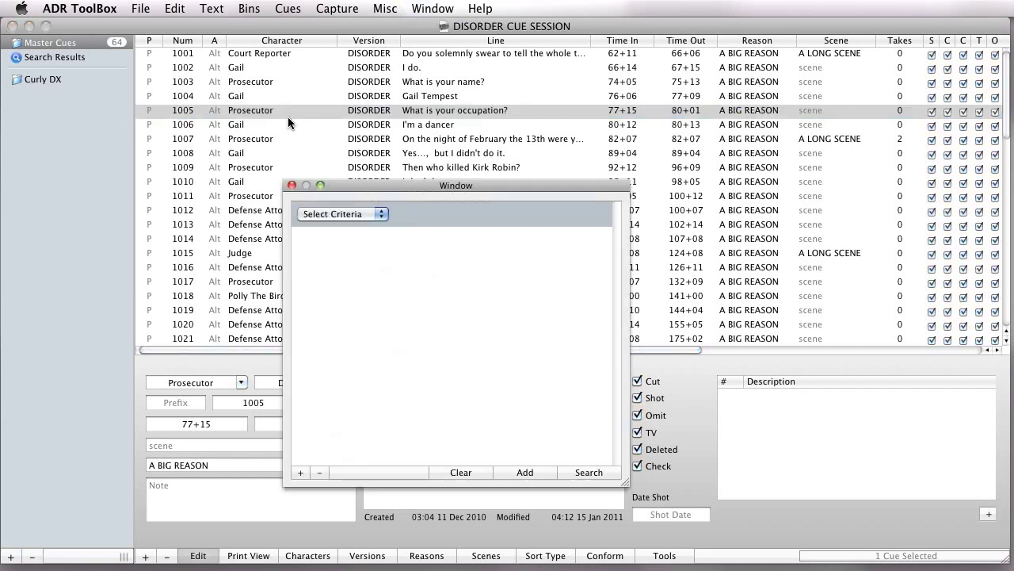
pyautogui.moveTo(345, 188); pyautogui.dragTo(337, 149)
pyautogui.click(340, 174)
pyautogui.click(348, 187)
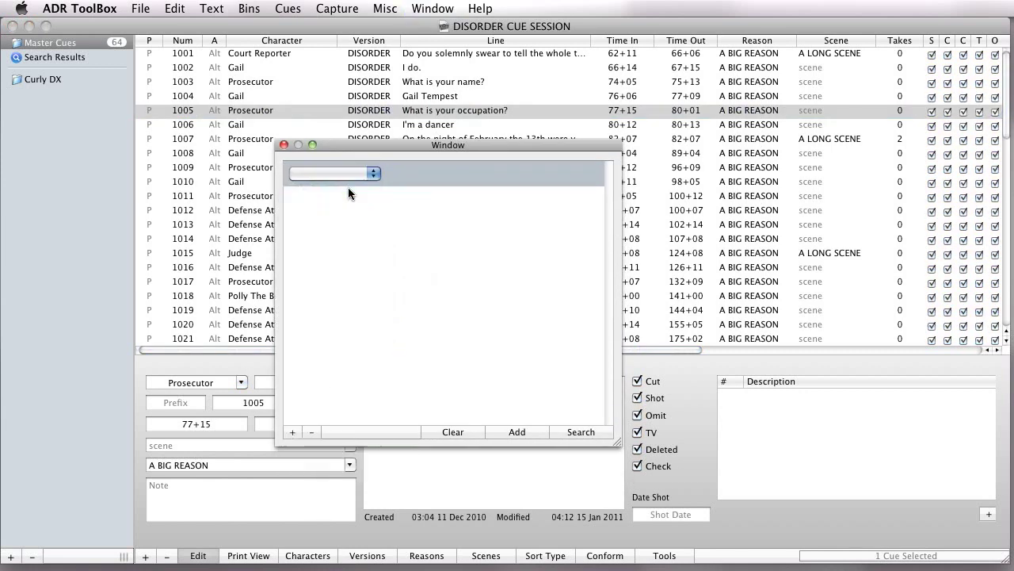
pyautogui.click(481, 178)
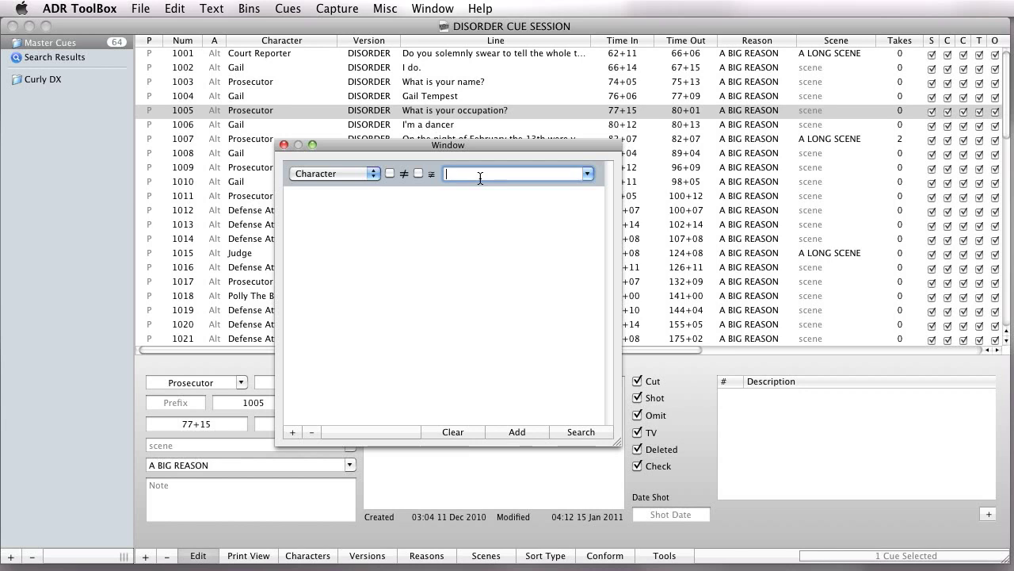
pyautogui.press('Down')
pyautogui.press('Down')
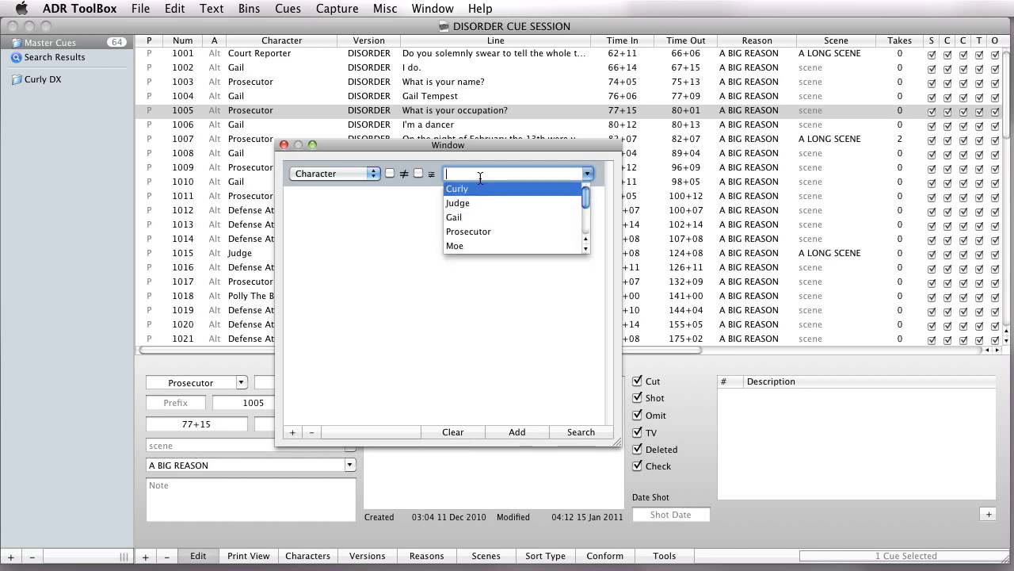
pyautogui.press('Return')
pyautogui.click(495, 230)
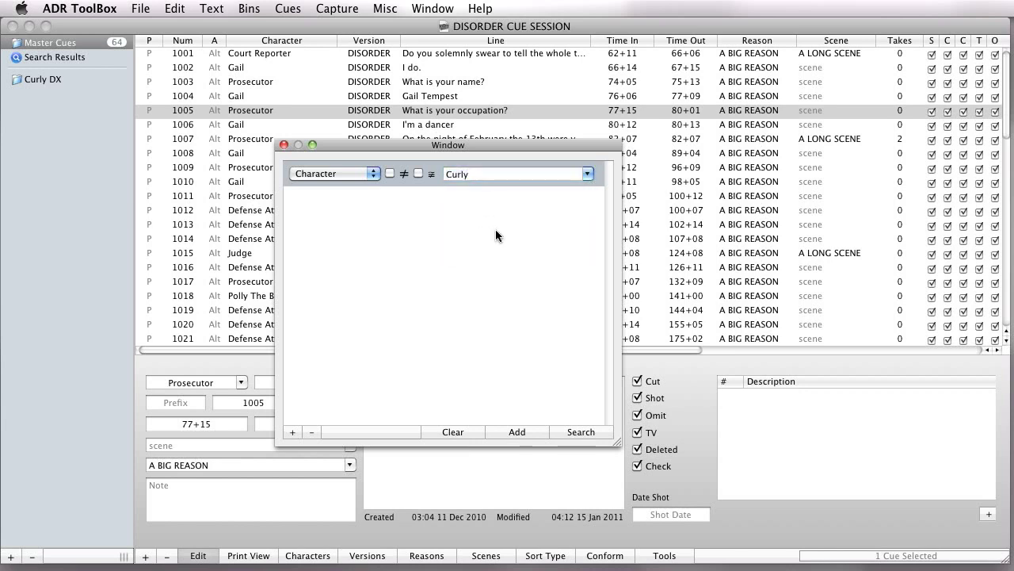
# - Keep Curly as the character value and run the cue search
pyautogui.click(529, 175)
pyautogui.press('Down')
pyautogui.press('Down')
pyautogui.press('Up')
pyautogui.press('Up')
pyautogui.press('Down')
pyautogui.click(506, 317)
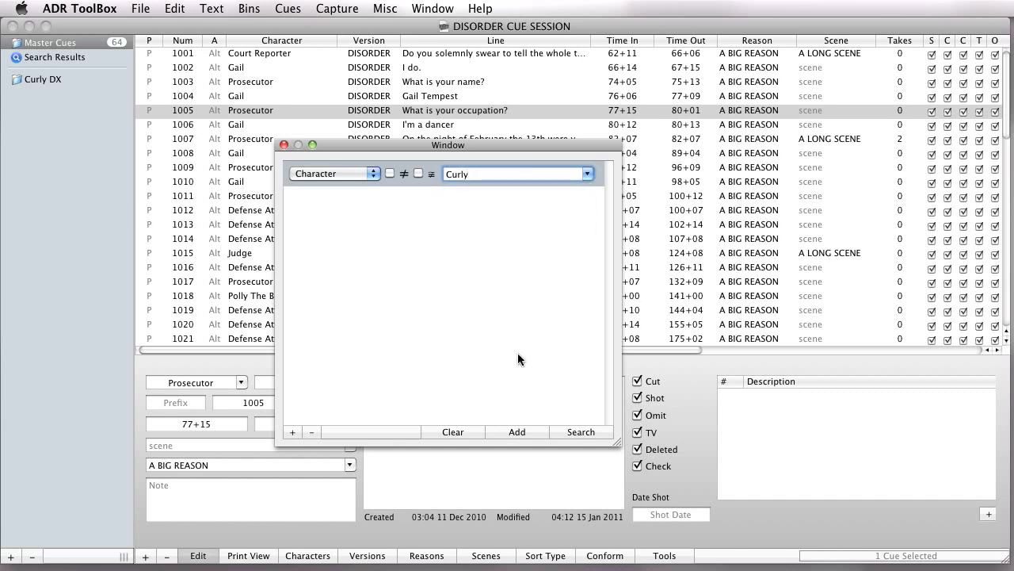
pyautogui.click(579, 431)
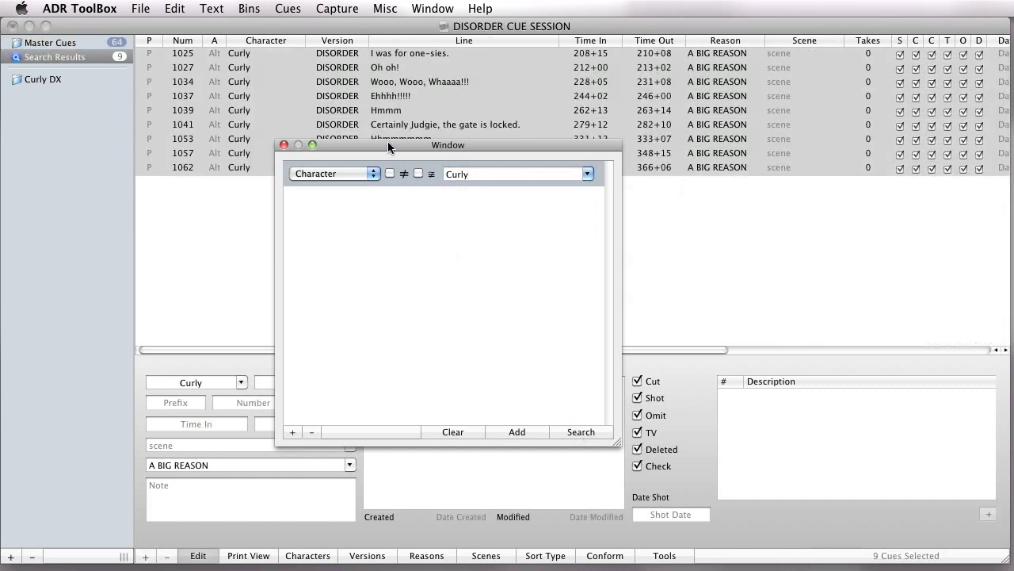
# - Move the search window clear of the cue list and look through Curly's cues in Search Results
pyautogui.moveTo(382, 147); pyautogui.dragTo(842, 256)
pyautogui.click(551, 252)
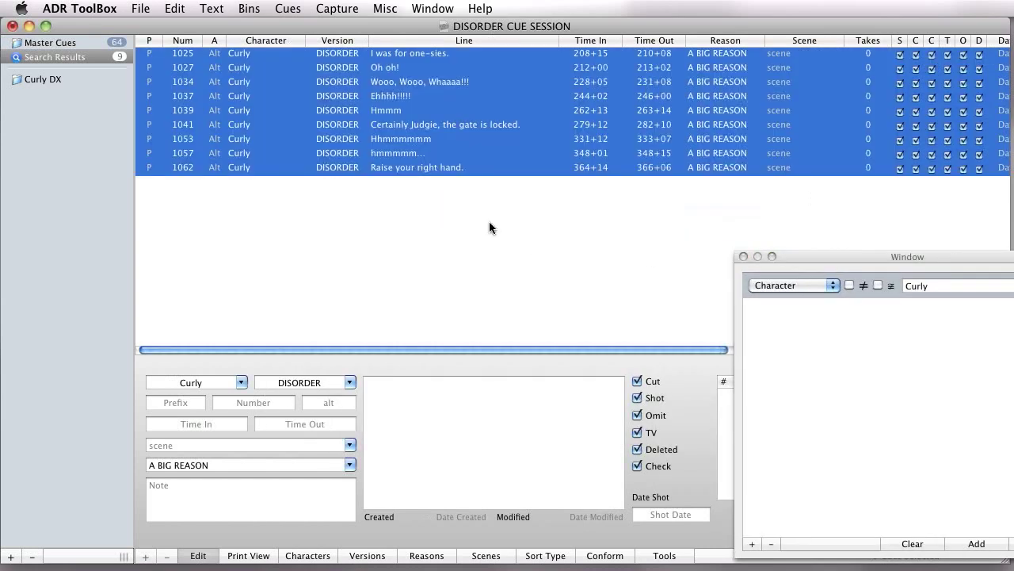
pyautogui.click(118, 58)
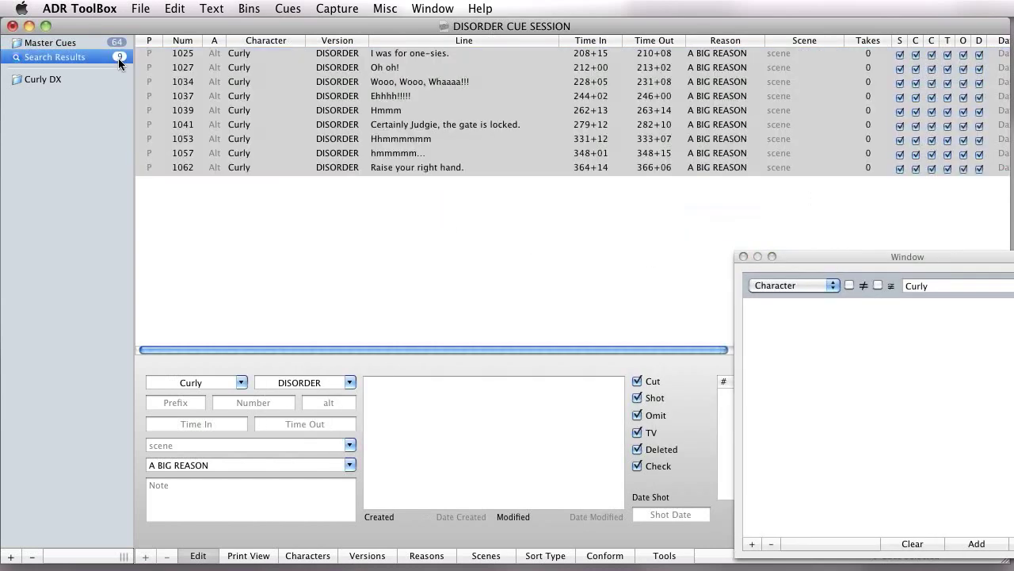
pyautogui.click(409, 168)
pyautogui.click(419, 124)
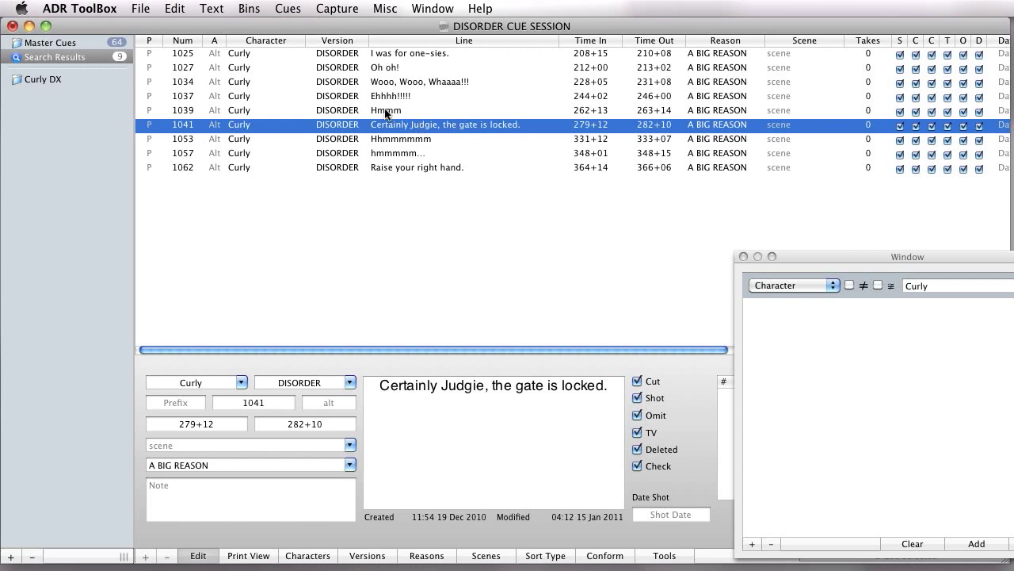
# - Add cues 1025, 1041 and 1062 from Search Results to the Curly DX bin and open that bin
pyautogui.click(418, 52)
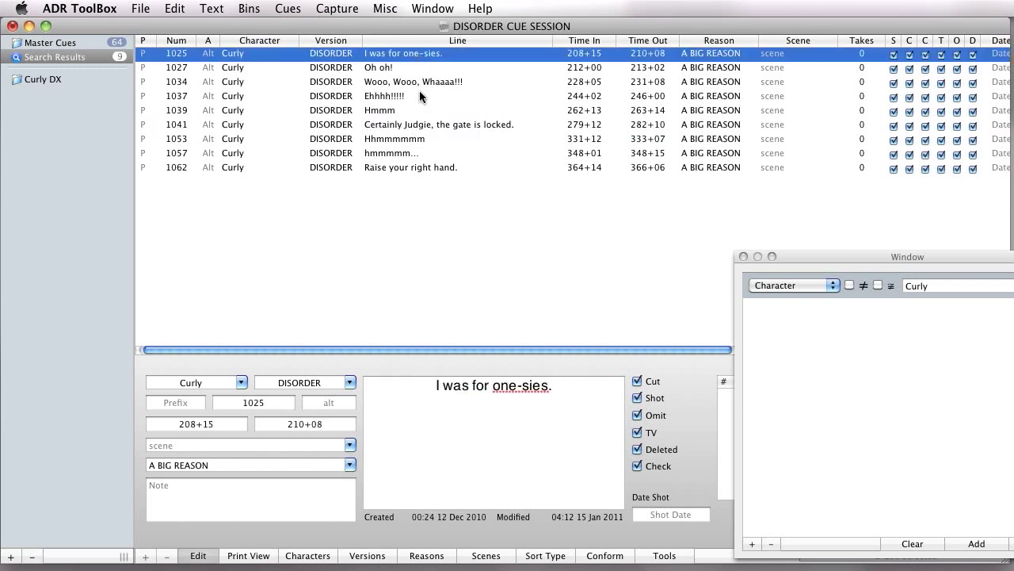
pyautogui.keyDown('shift'); pyautogui.click(400, 70); pyautogui.keyUp('shift')
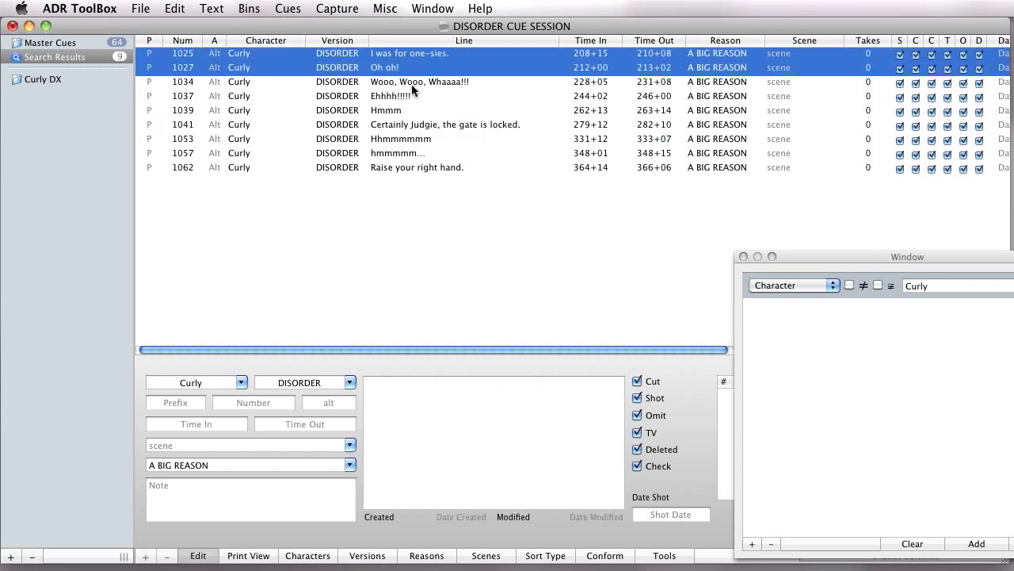
pyautogui.keyDown('super'); pyautogui.click(406, 69); pyautogui.keyUp('super')
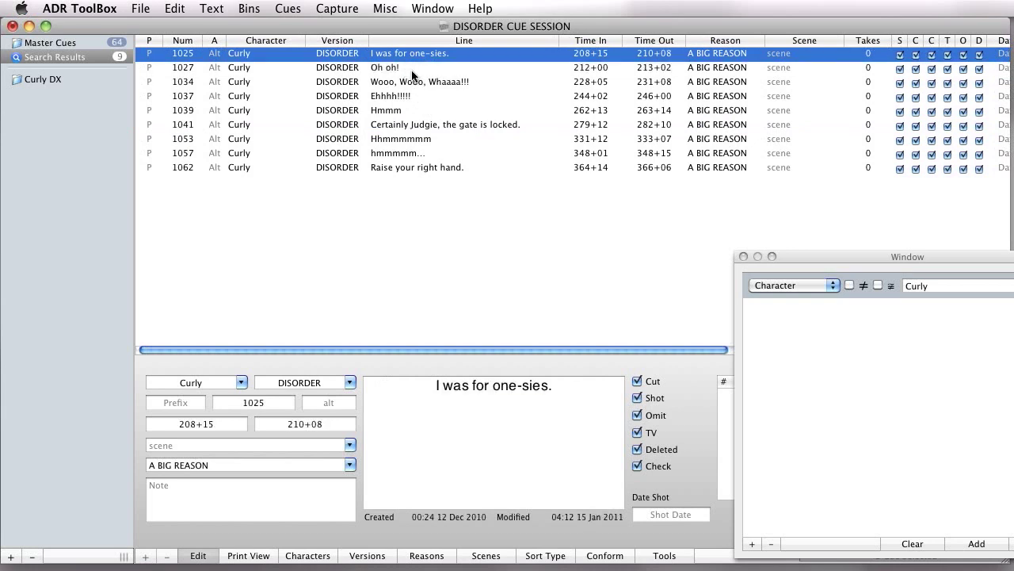
pyautogui.keyDown('super'); pyautogui.click(442, 127); pyautogui.keyUp('super')
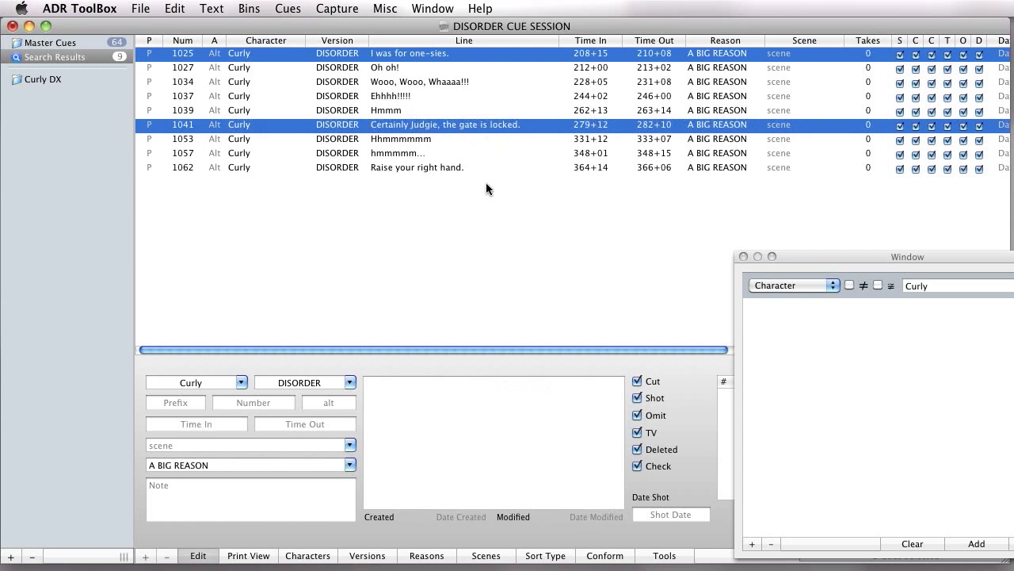
pyautogui.keyDown('super'); pyautogui.click(457, 170); pyautogui.keyUp('super')
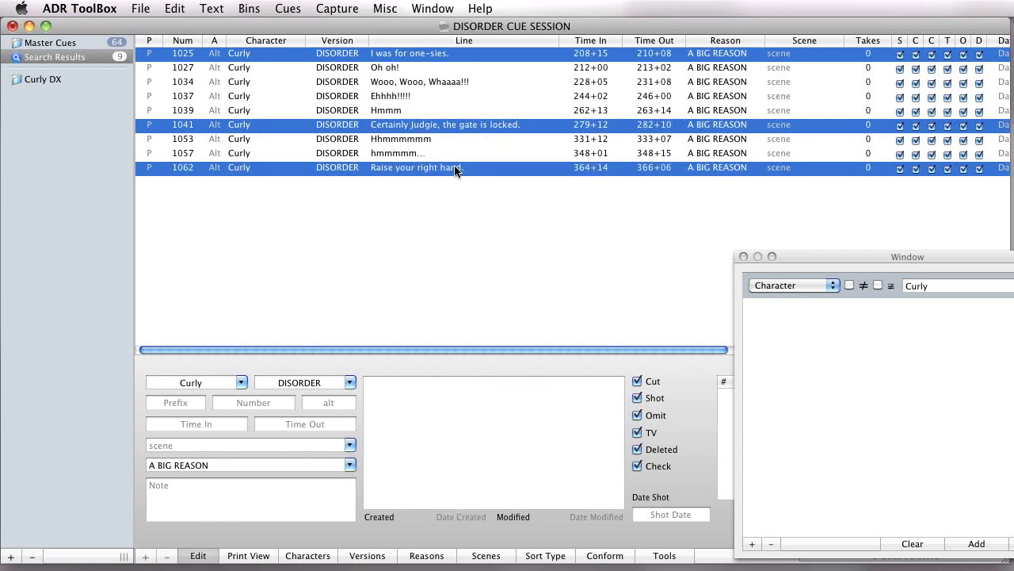
pyautogui.moveTo(428, 131); pyautogui.dragTo(91, 79)
pyautogui.click(91, 80)
pyautogui.click(247, 85)
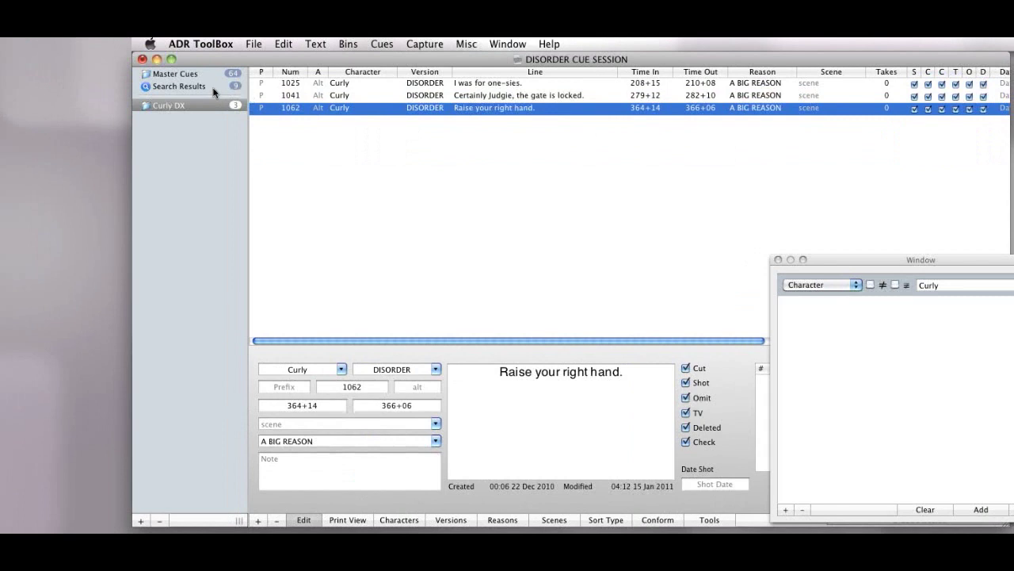
# - Create a new bin named Curl Vox FX from cues 1027, 1034, 1037, 1039, 1053 and 1057 in Search Results
pyautogui.click(91, 61)
pyautogui.click(388, 265)
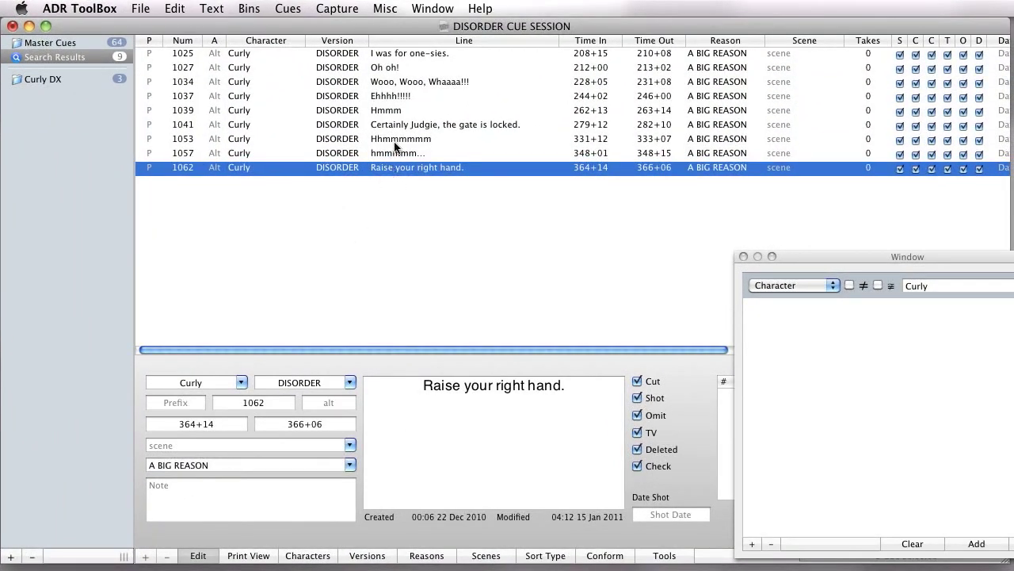
pyautogui.click(390, 154)
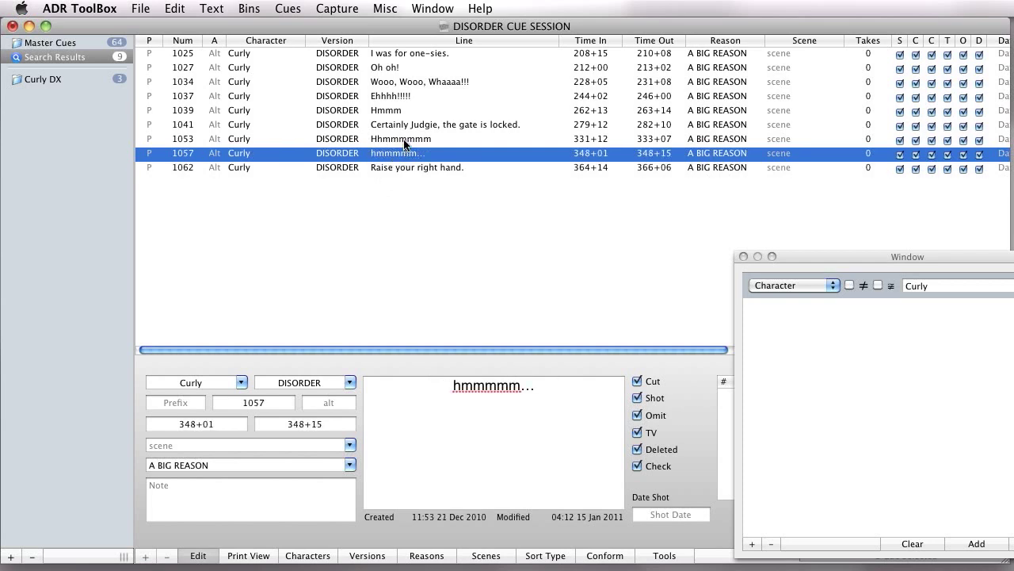
pyautogui.keyDown('super'); pyautogui.click(413, 142); pyautogui.keyUp('super')
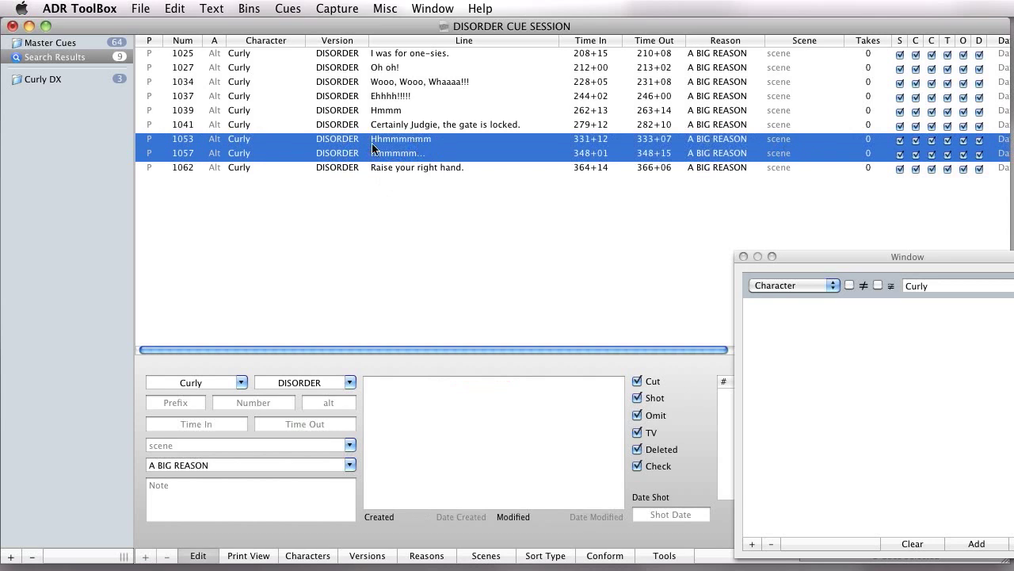
pyautogui.keyDown('super'); pyautogui.click(374, 114); pyautogui.keyUp('super')
pyautogui.keyDown('super'); pyautogui.click(392, 98); pyautogui.keyUp('super')
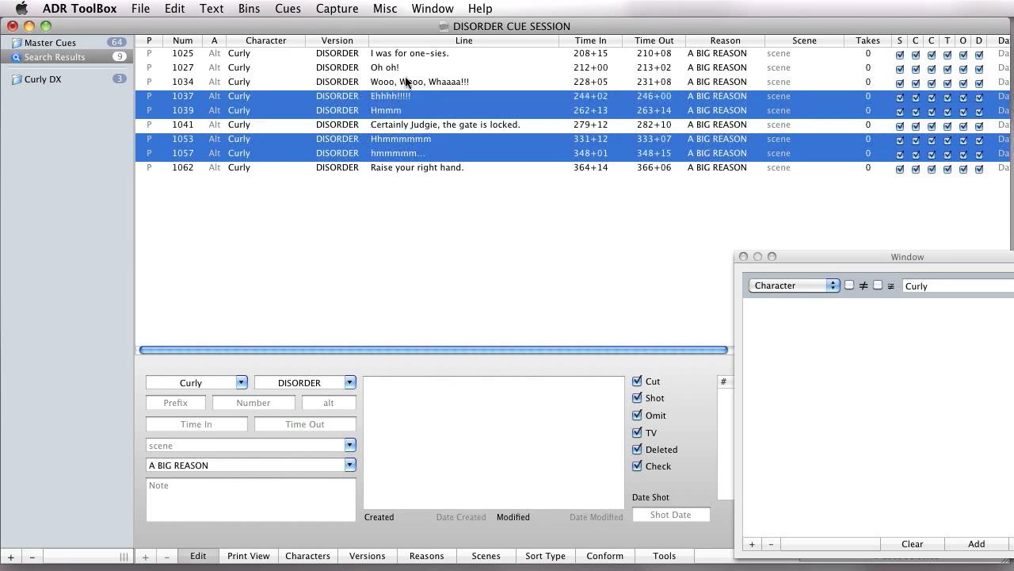
pyautogui.keyDown('super'); pyautogui.click(405, 83); pyautogui.keyUp('super')
pyautogui.keyDown('super'); pyautogui.click(401, 72); pyautogui.keyUp('super')
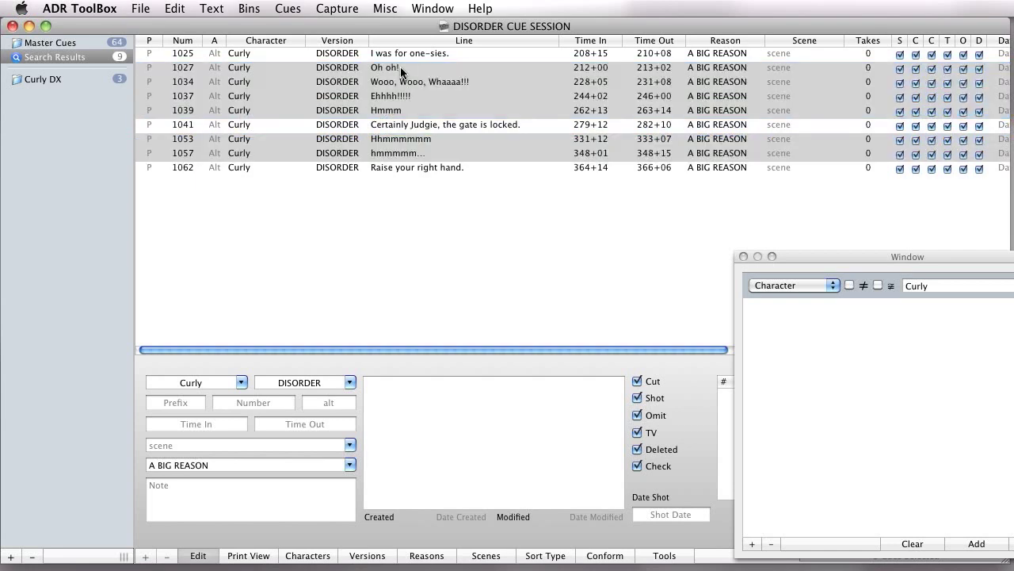
pyautogui.click(249, 8)
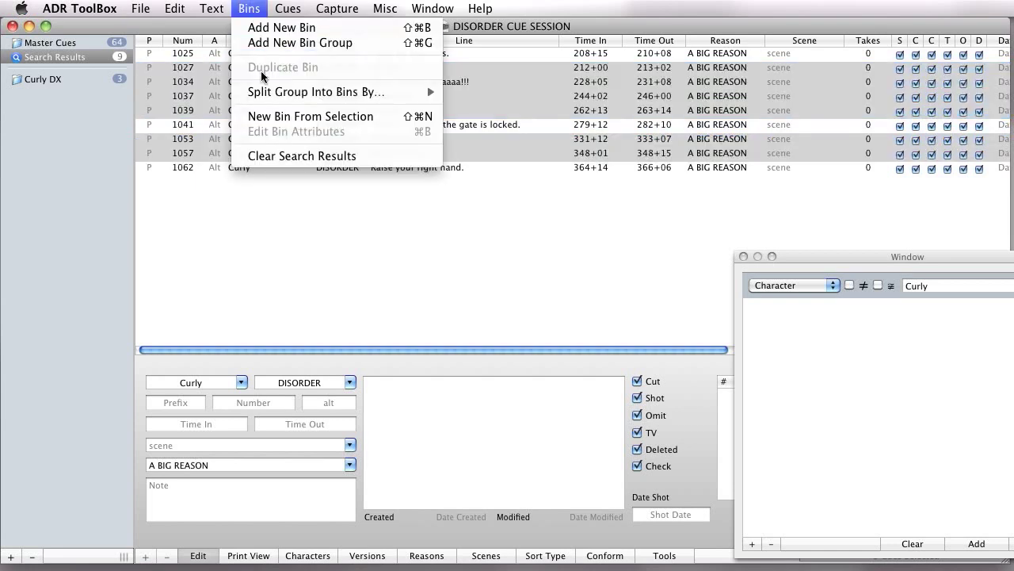
pyautogui.click(381, 116)
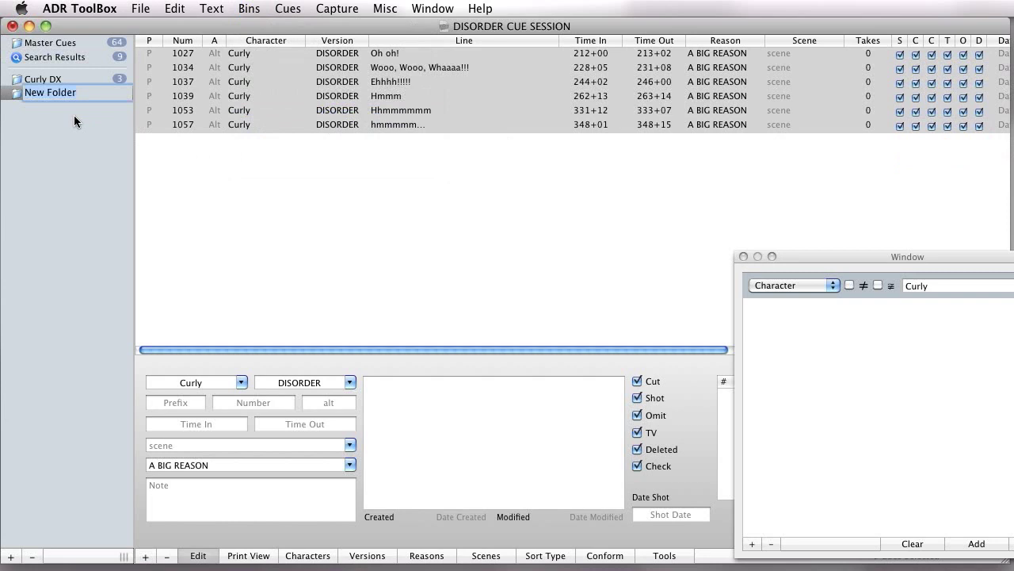
pyautogui.write('Curl Vox FX')
pyautogui.press('Return')
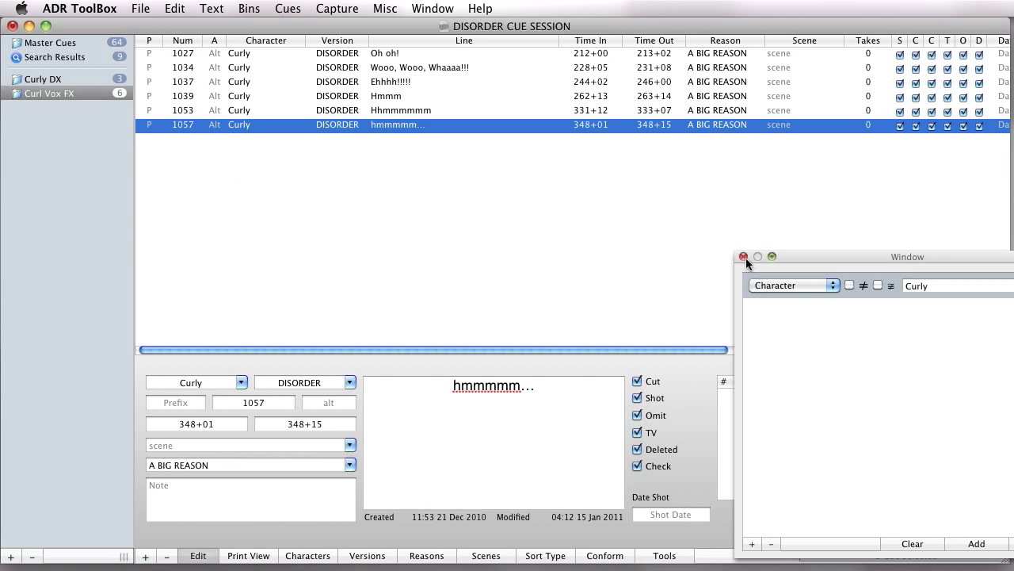
# - Close the search window and review the cues in the Curly DX and Curl Vox FX bins
pyautogui.click(746, 257)
pyautogui.click(50, 79)
pyautogui.click(98, 89)
pyautogui.click(99, 80)
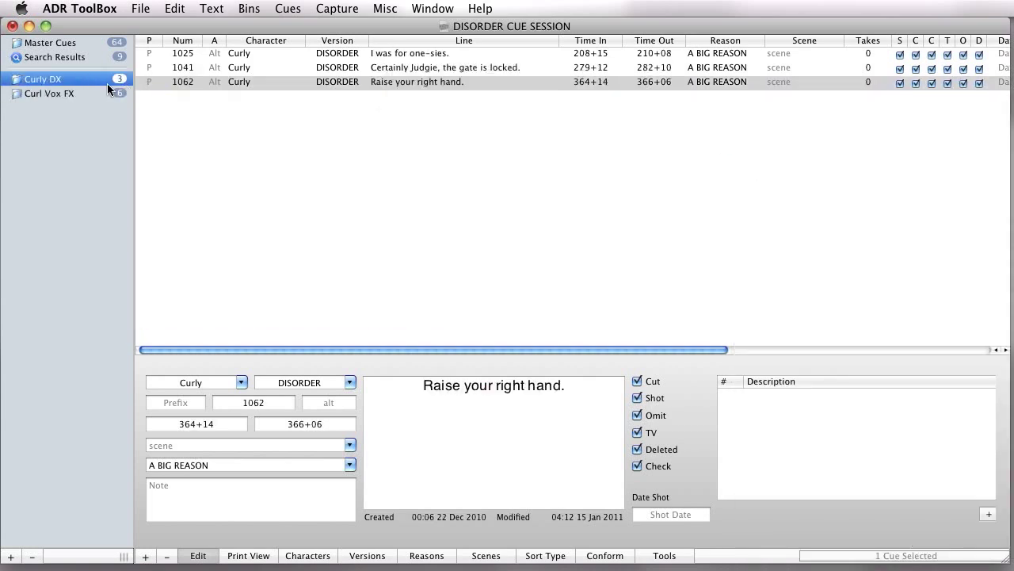
pyautogui.click(102, 95)
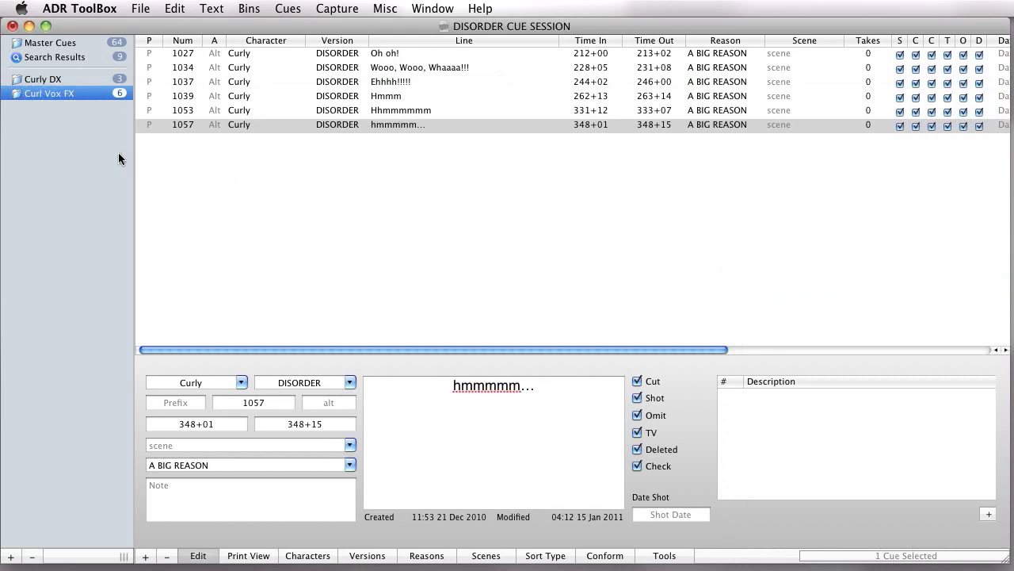
pyautogui.click(198, 125)
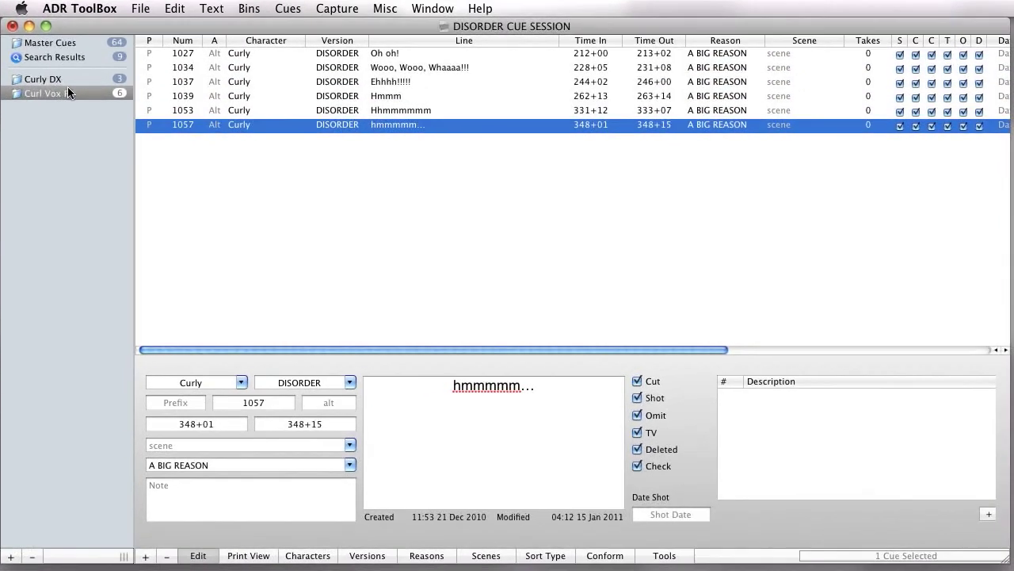
pyautogui.click(103, 97)
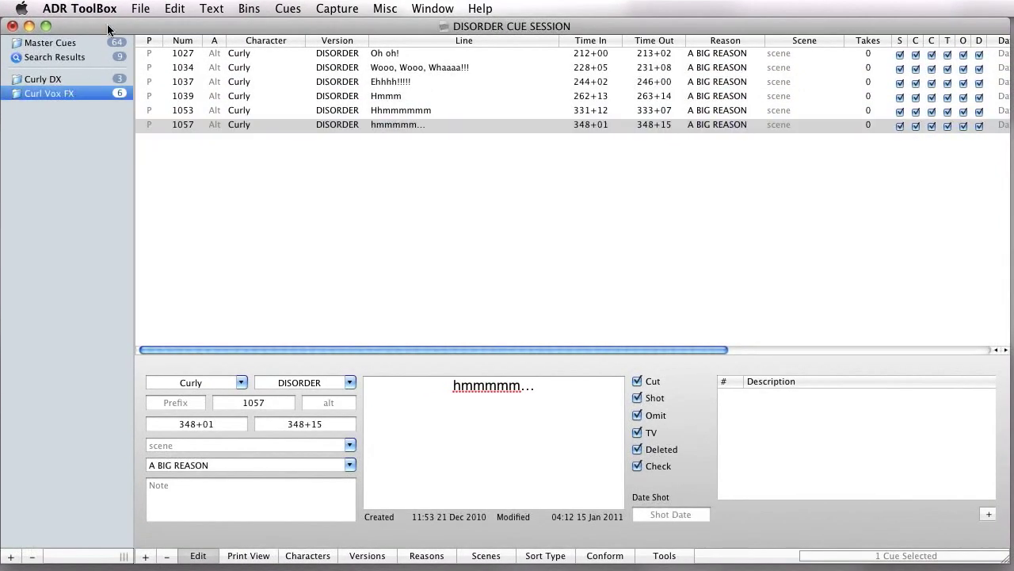
# - Add a new bin group and name it CURLY
pyautogui.click(260, 11)
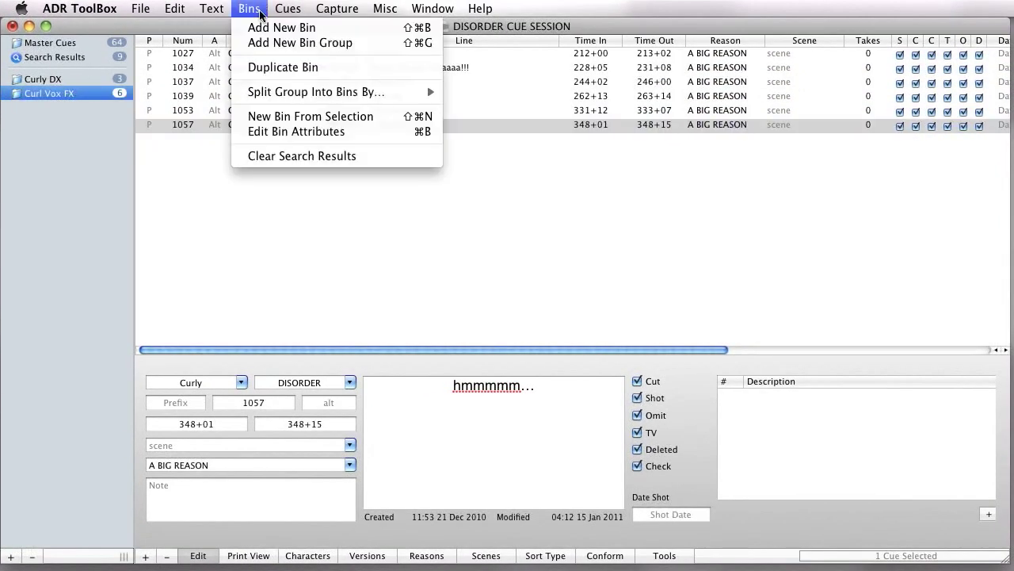
pyautogui.click(324, 45)
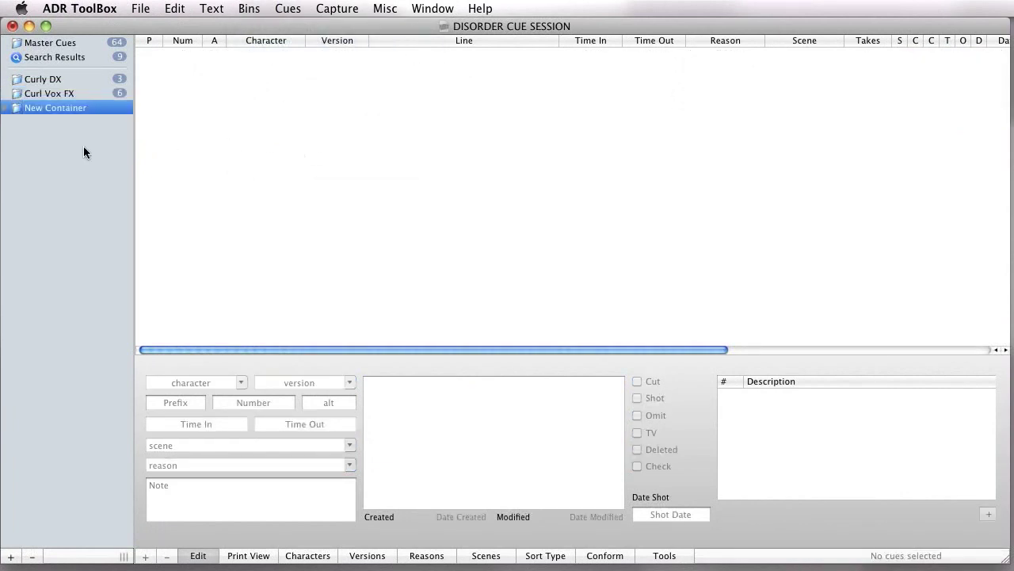
pyautogui.write('CURL')
pyautogui.press('Return')
pyautogui.doubleClick(79, 107)
pyautogui.write('Y')
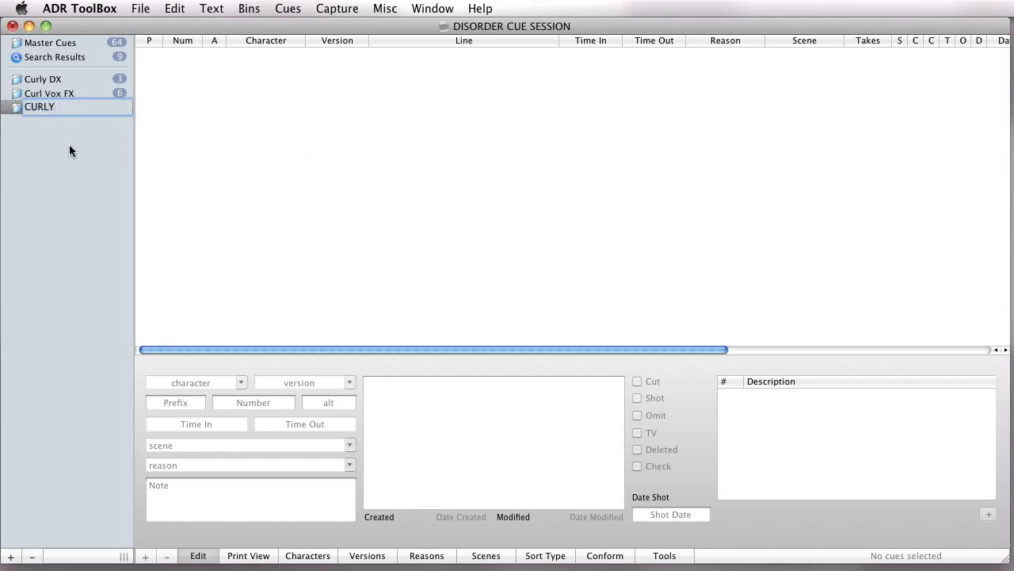
pyautogui.press('Return')
# - Move the Curly DX and Curl Vox FX bins into the CURLY group and view the cues in each
pyautogui.click(50, 96)
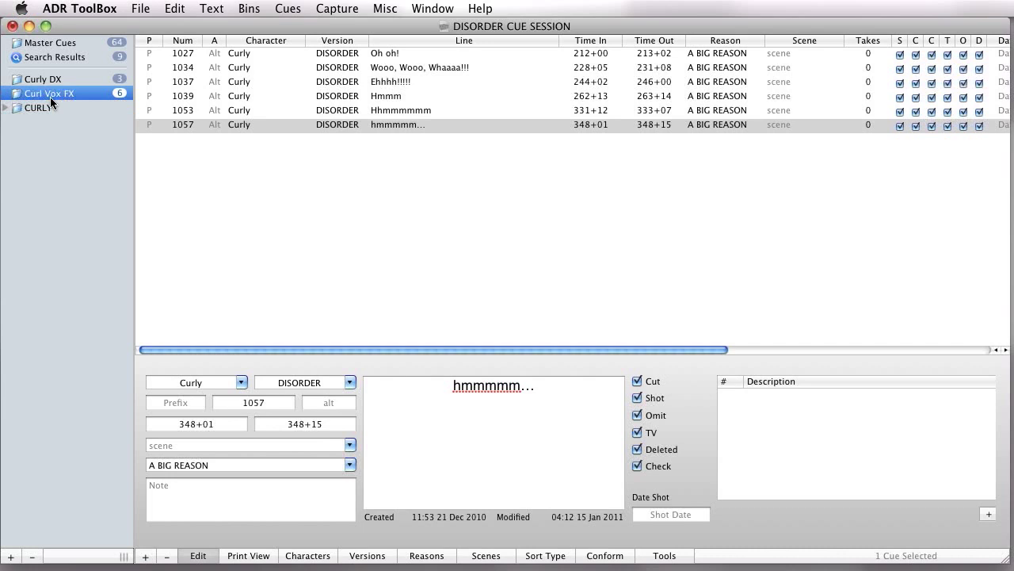
pyautogui.moveTo(50, 98)
pyautogui.mouseDown()
pyautogui.moveTo(50, 108)
pyautogui.moveTo(54, 94)
pyautogui.mouseUp()
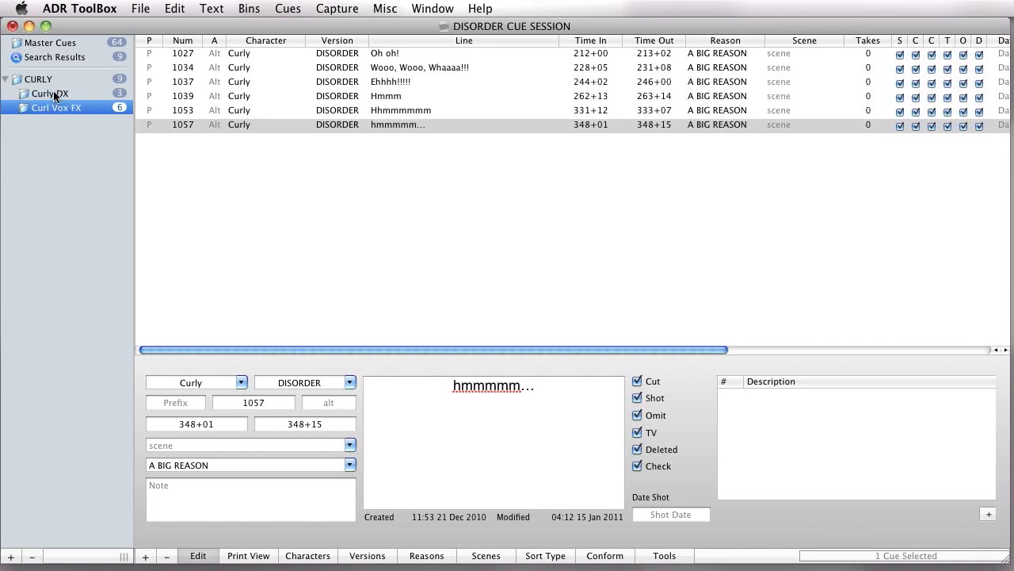
pyautogui.click(52, 81)
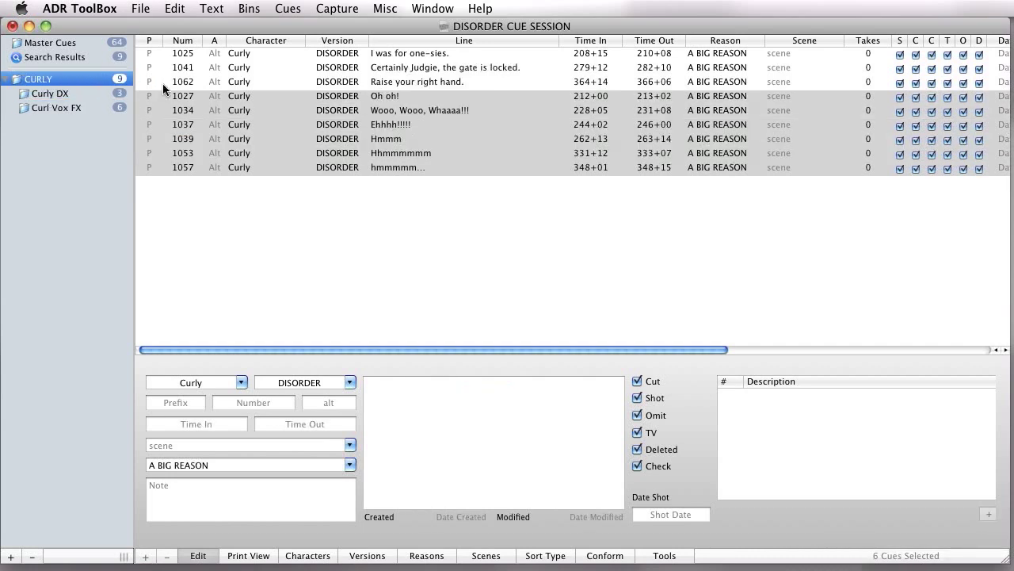
pyautogui.click(110, 90)
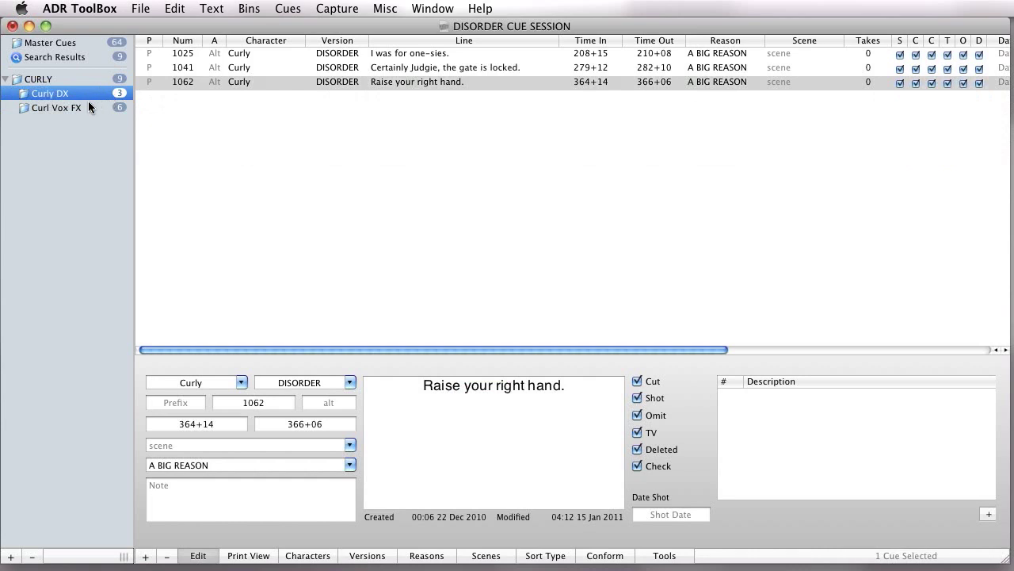
pyautogui.click(90, 107)
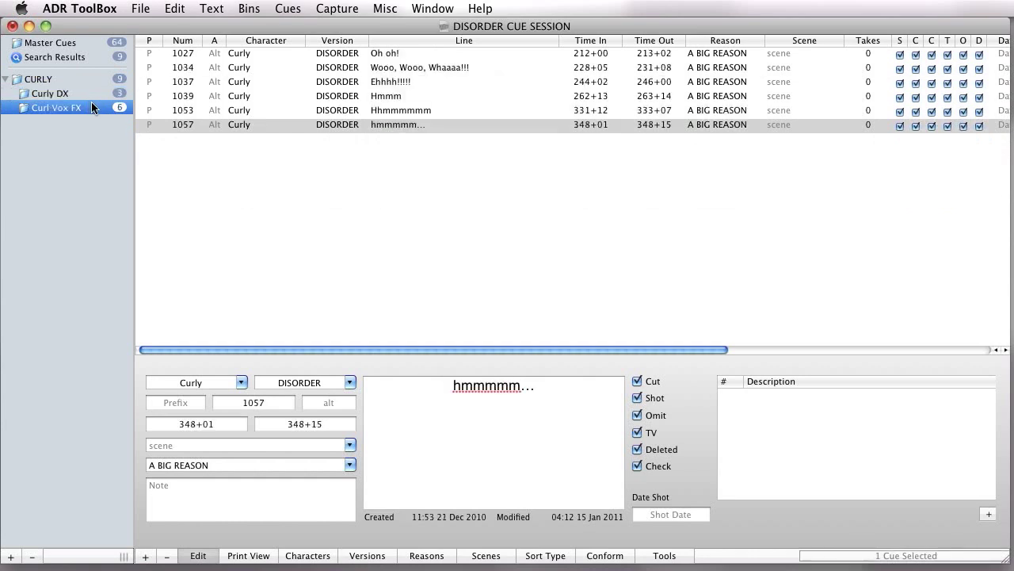
# - Rename the Curl Vox FX bin as Curly Vox FX
pyautogui.doubleClick(42, 106)
pyautogui.press('Left')
pyautogui.press('Right')
pyautogui.press('Right')
pyautogui.write('y')
pyautogui.press('Return')
# - Check the cues in the CURLY group and its two bins, and save the cue session
pyautogui.click(58, 81)
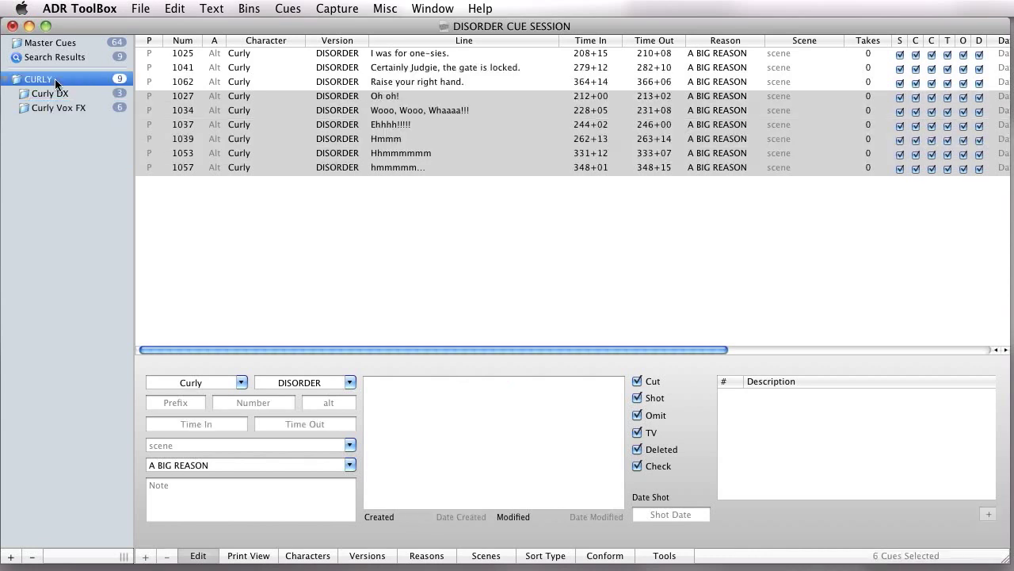
pyautogui.click(62, 96)
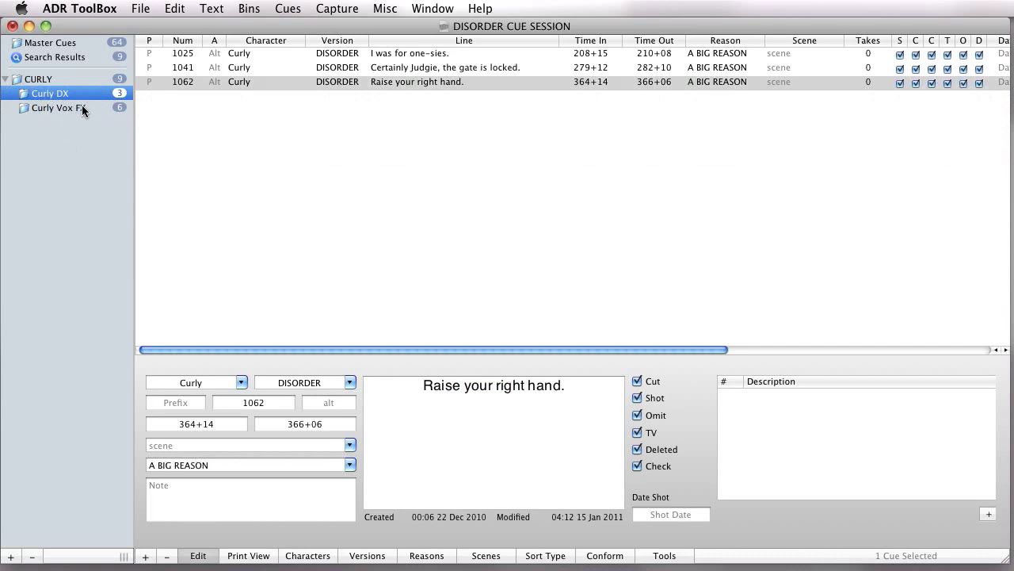
pyautogui.click(83, 108)
pyautogui.click(46, 83)
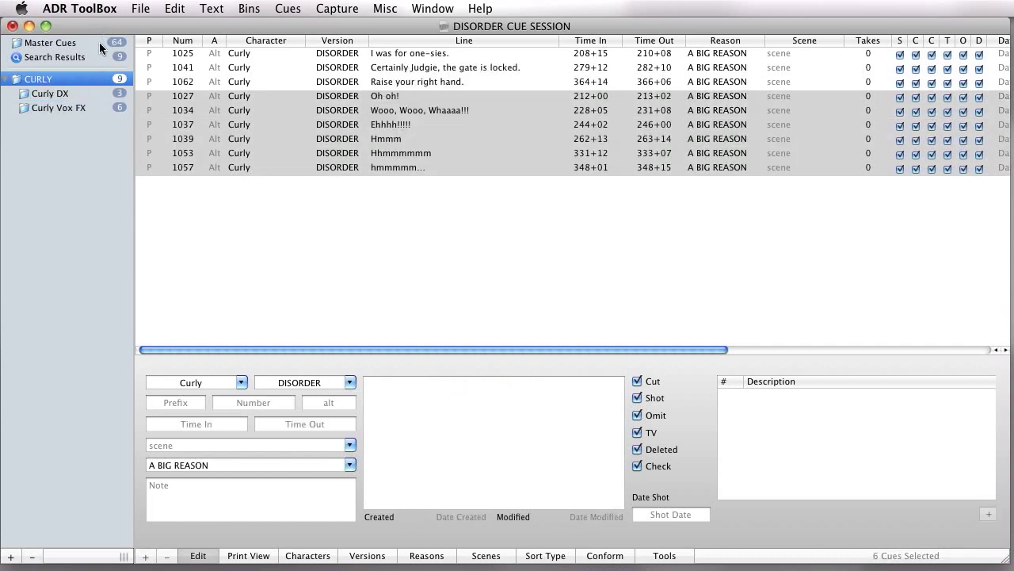
pyautogui.press('super+s')
# - Compare the CURLY group's combined cue list with the Curly DX bin and select cue 1062 in the group
pyautogui.click(183, 57)
pyautogui.click(107, 78)
pyautogui.click(73, 93)
pyautogui.click(72, 79)
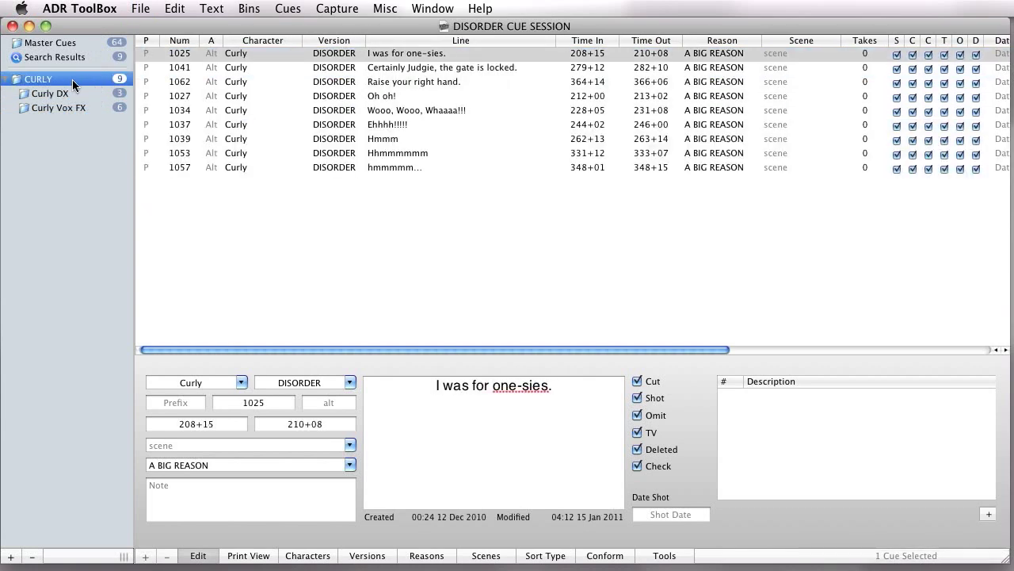
pyautogui.click(78, 95)
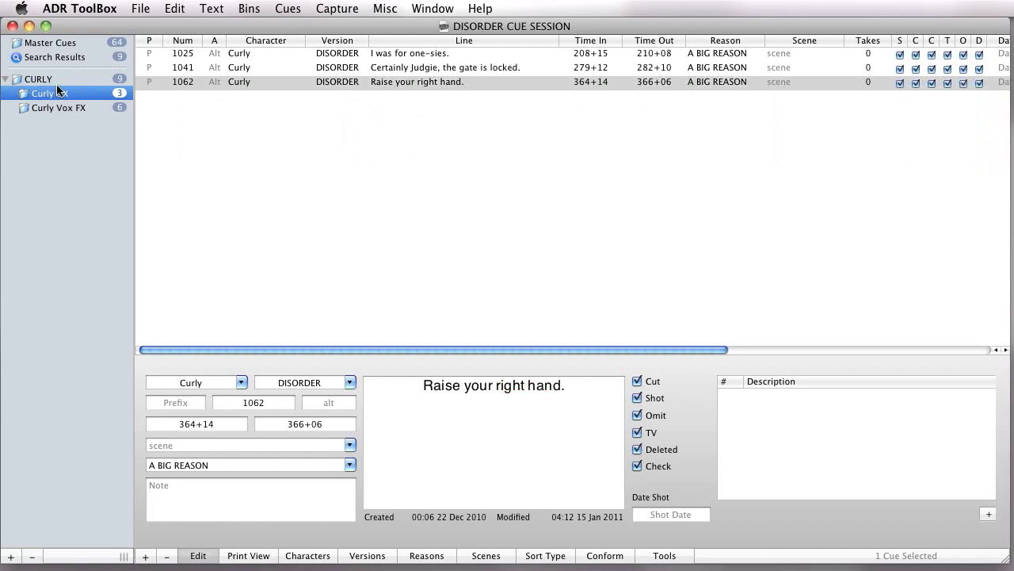
pyautogui.click(77, 83)
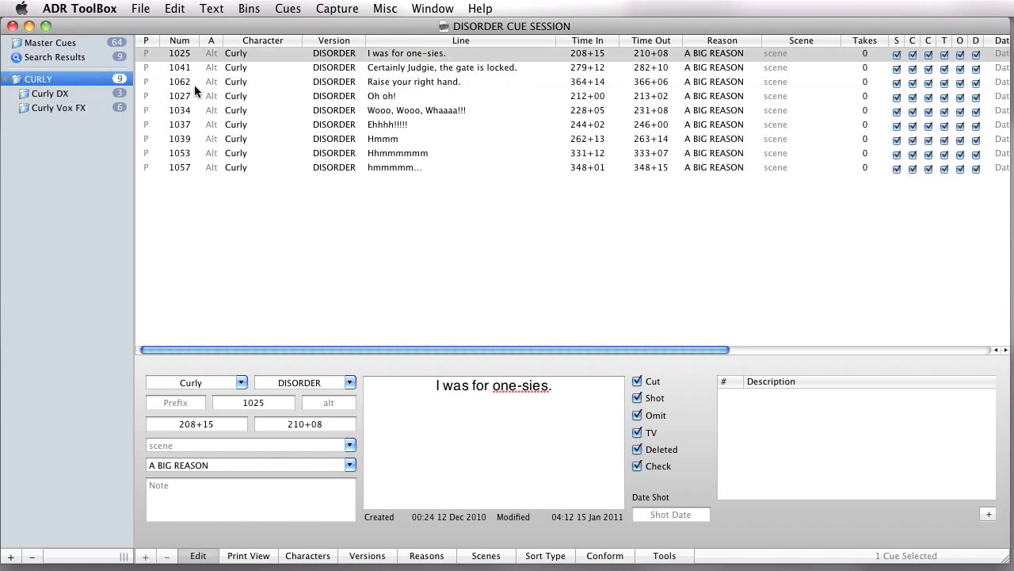
pyautogui.click(167, 85)
pyautogui.click(72, 78)
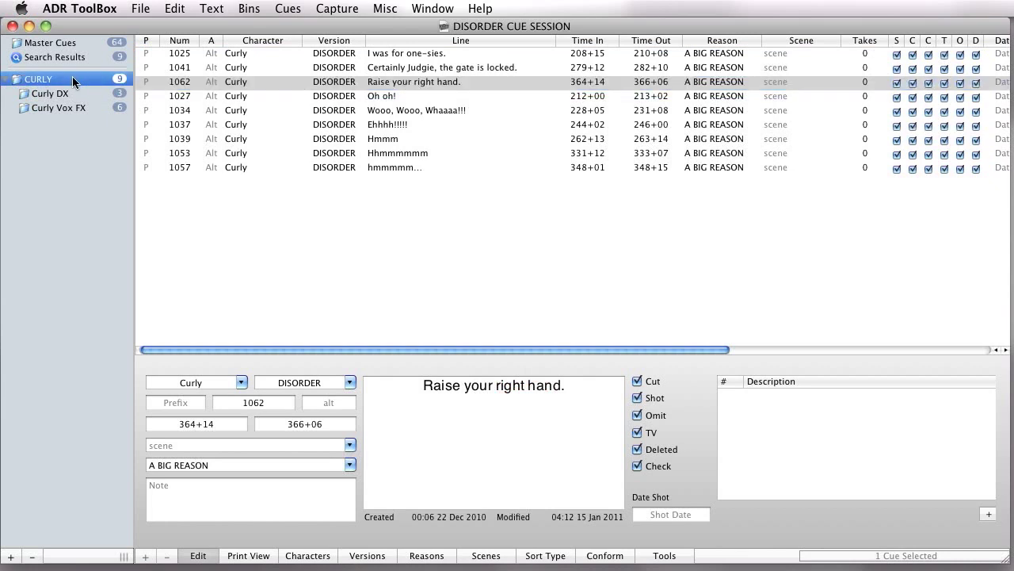
pyautogui.click(168, 56)
pyautogui.click(186, 83)
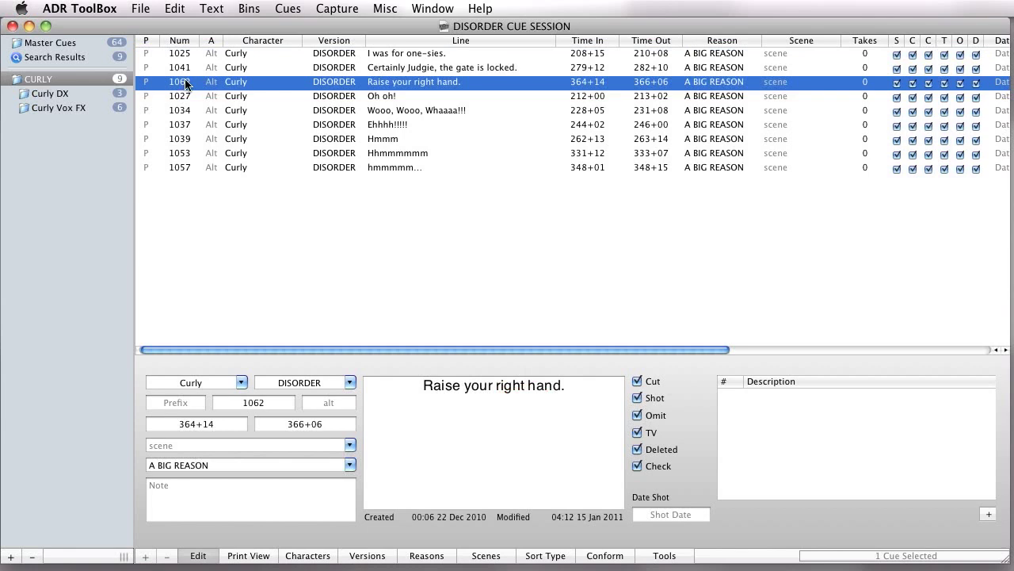
# - Delete cue 1062 from the Curly DX bin and undo the deletion
pyautogui.click(87, 93)
pyautogui.click(181, 83)
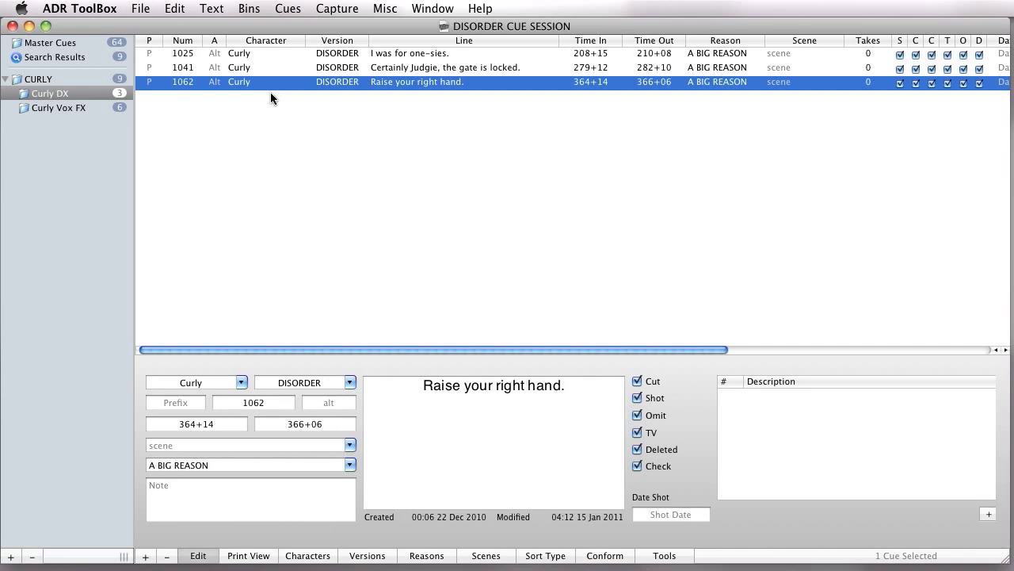
pyautogui.press('Delete')
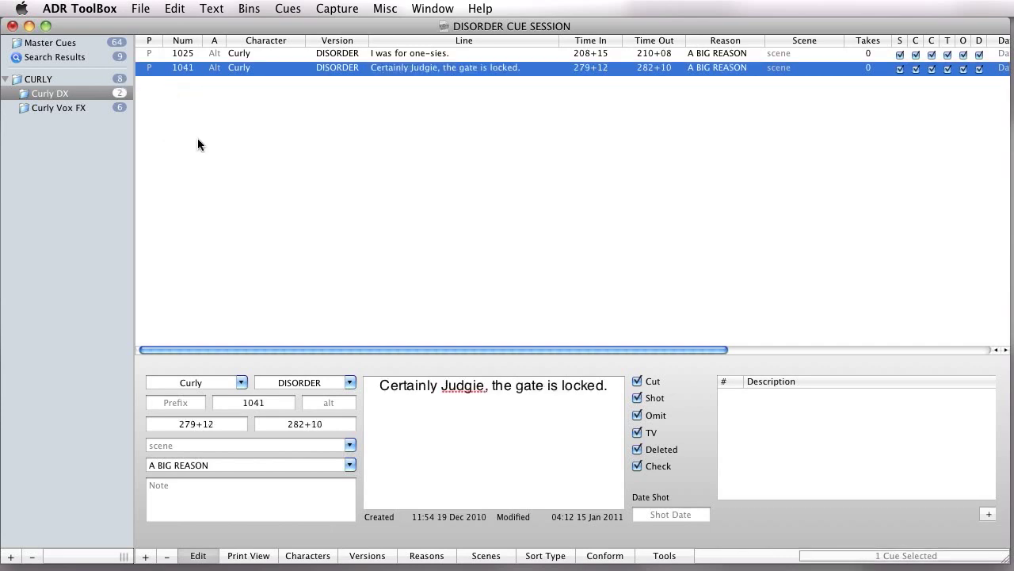
pyautogui.press('super+z')
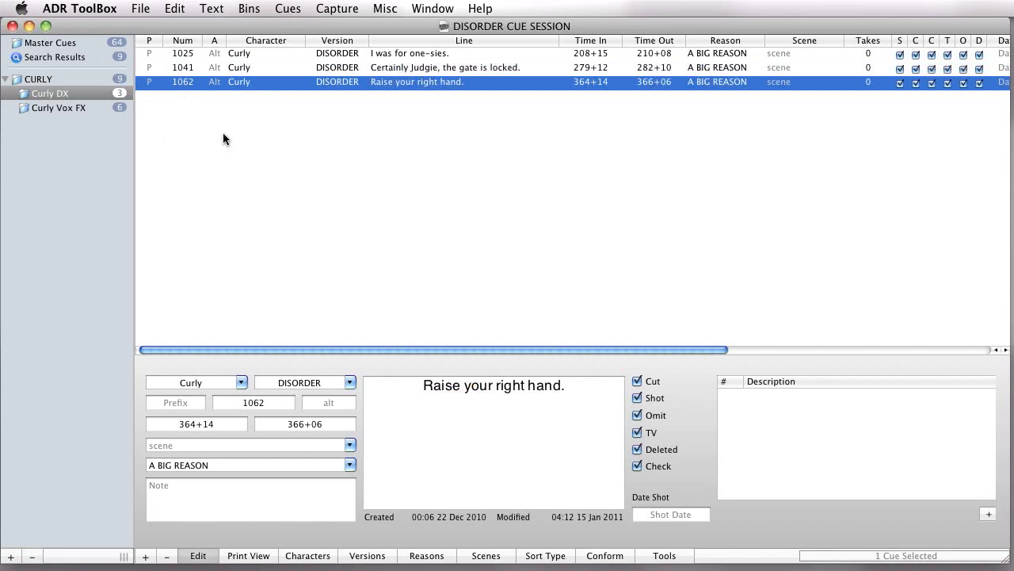
# - Switch between the CURLY group and the Curly DX bin to check where cue 1062 is listed
pyautogui.click(94, 79)
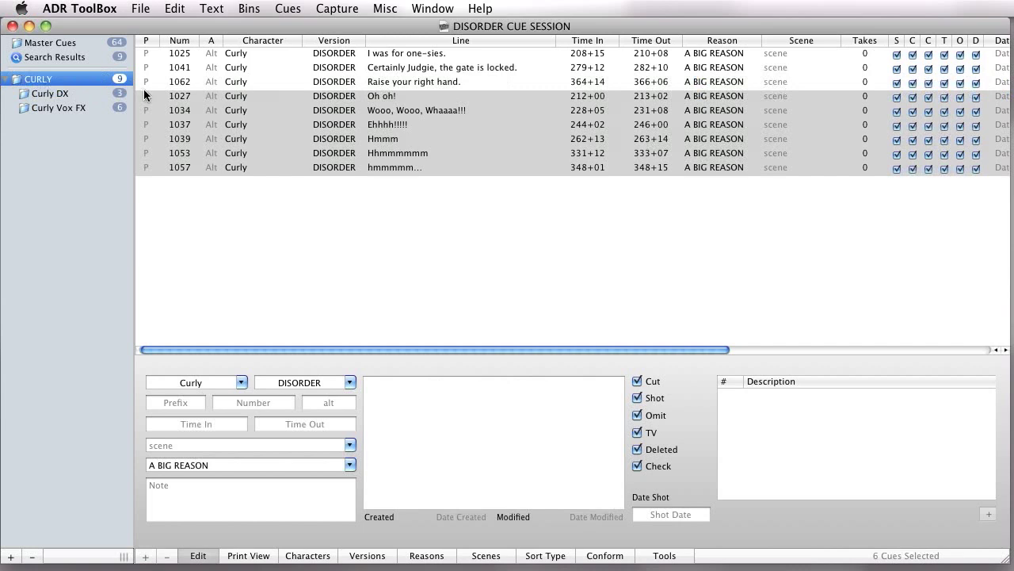
pyautogui.click(81, 96)
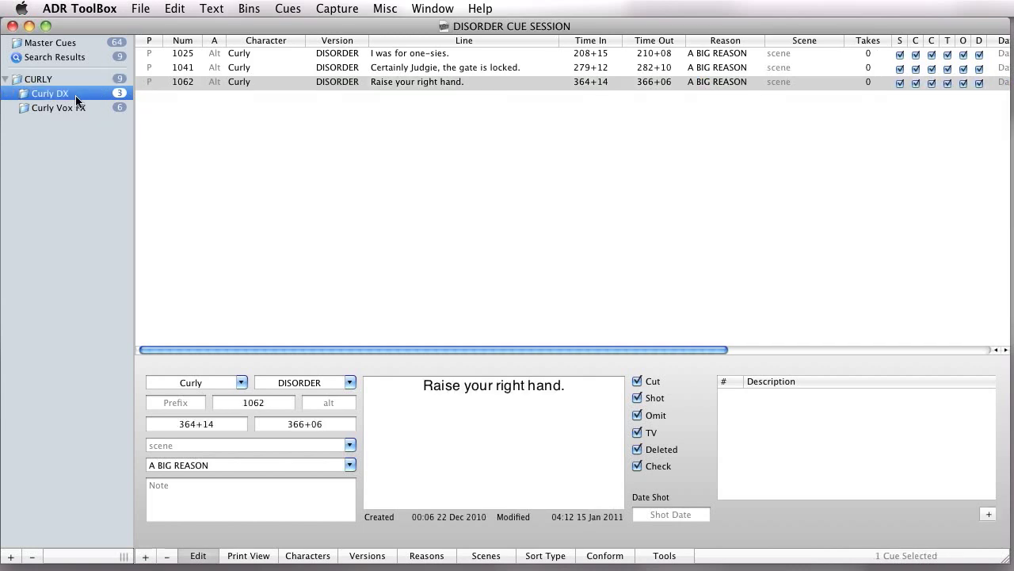
pyautogui.click(172, 106)
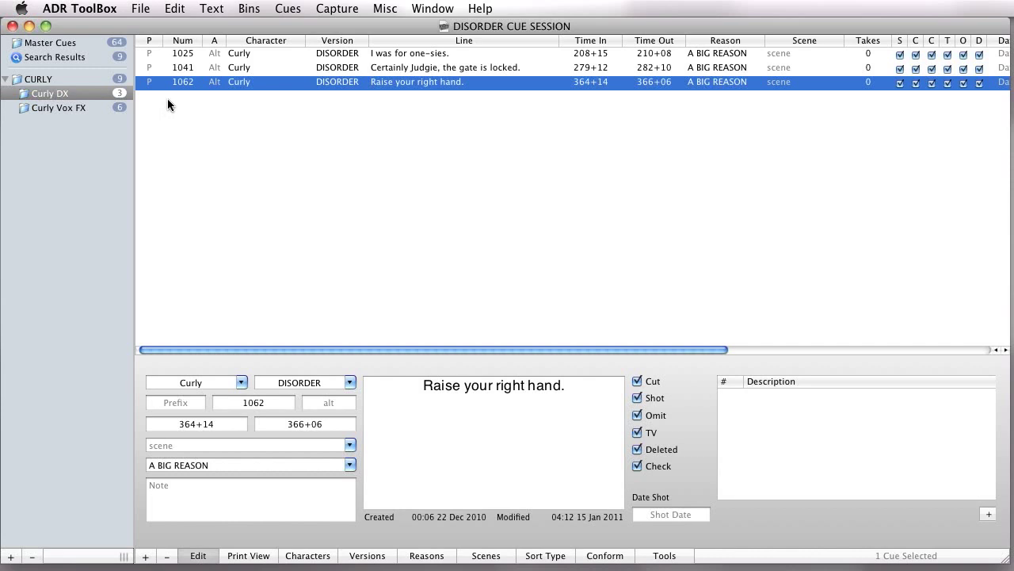
pyautogui.click(108, 81)
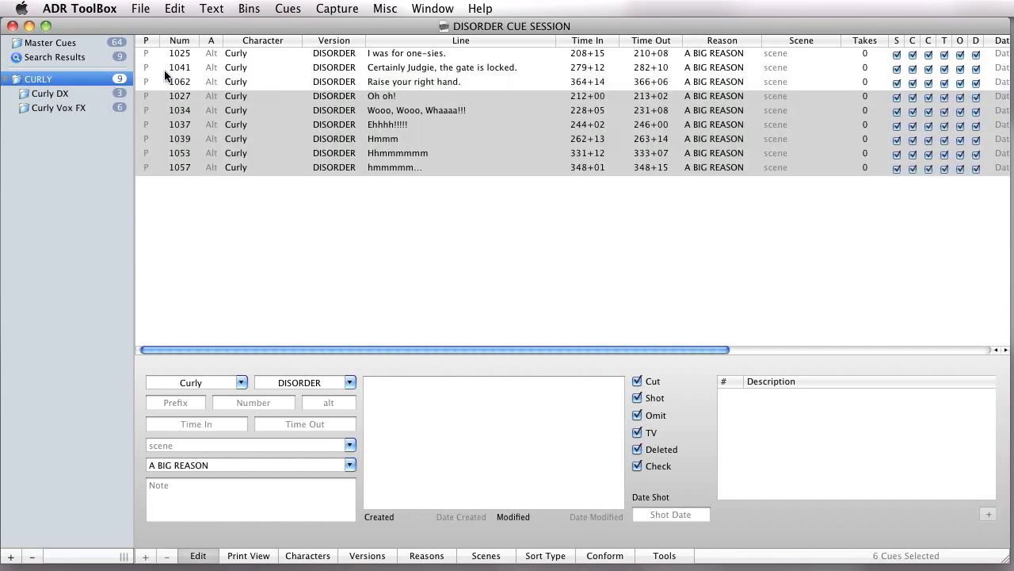
# - Select all the cues in the Master Cues list
pyautogui.click(212, 4)
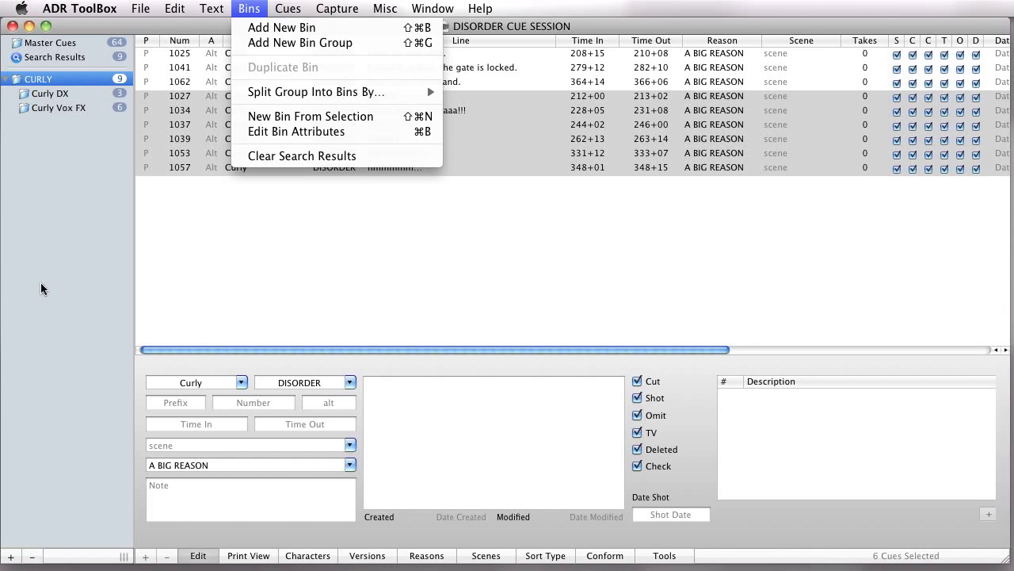
pyautogui.click(91, 40)
pyautogui.click(91, 42)
pyautogui.click(244, 80)
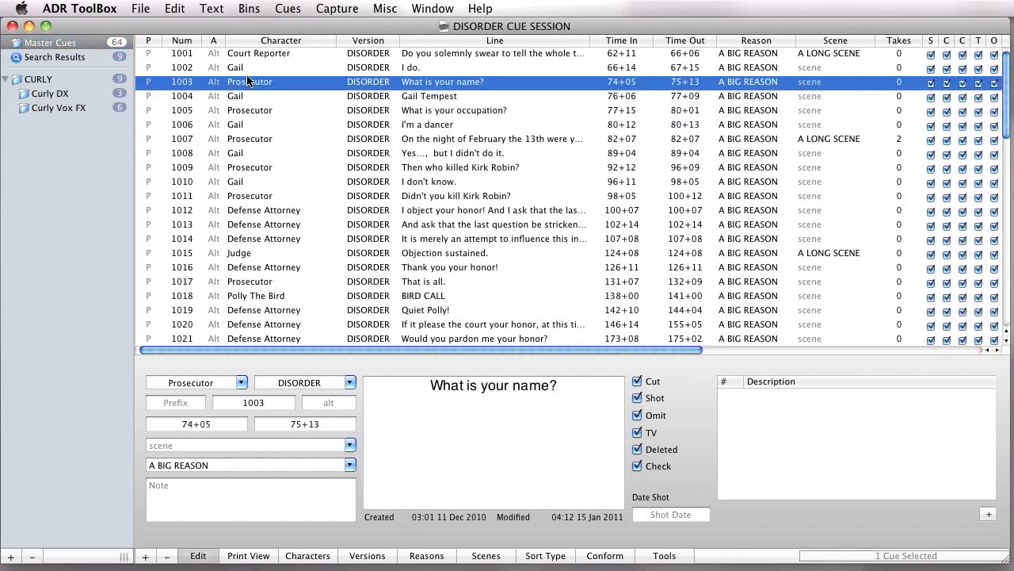
pyautogui.press('super+a')
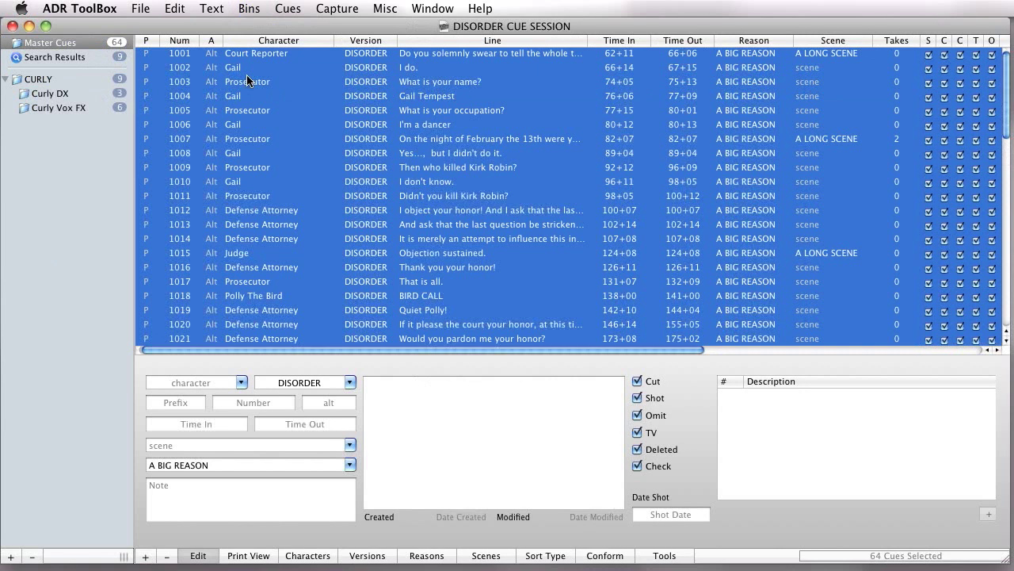
# - Create a new bin from the selected master cues
pyautogui.rightClick(247, 81)
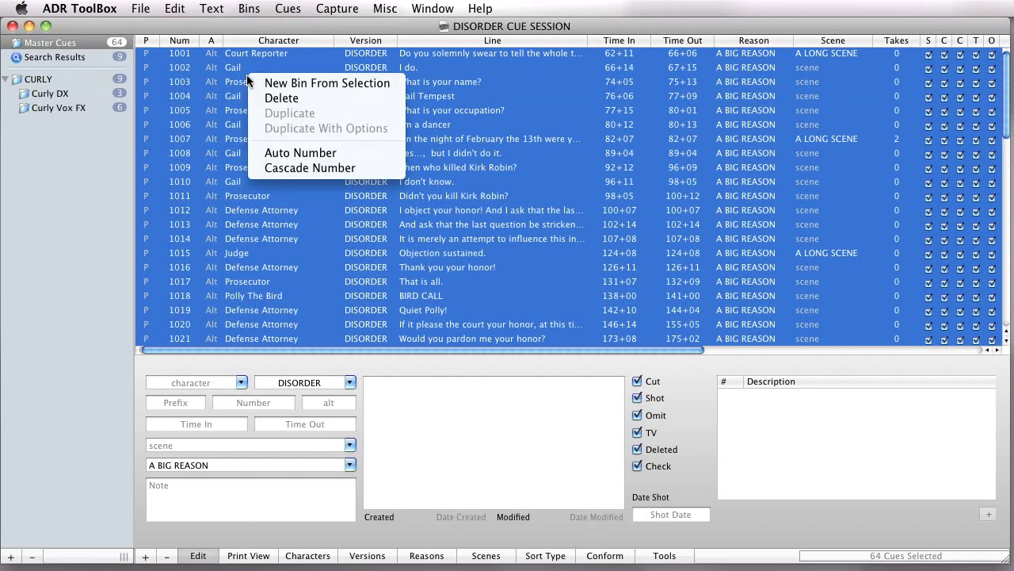
pyautogui.click(248, 81)
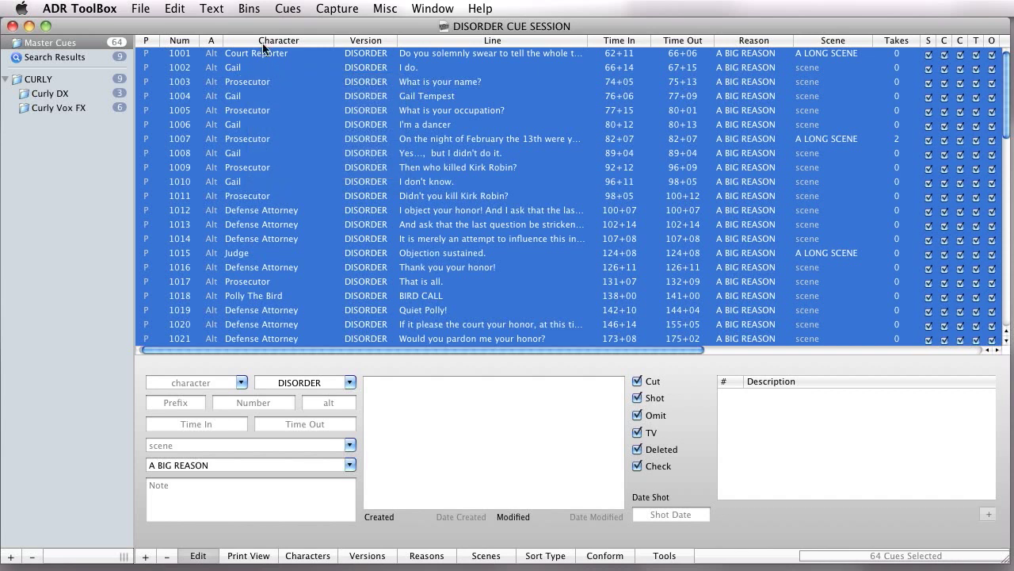
pyautogui.click(250, 9)
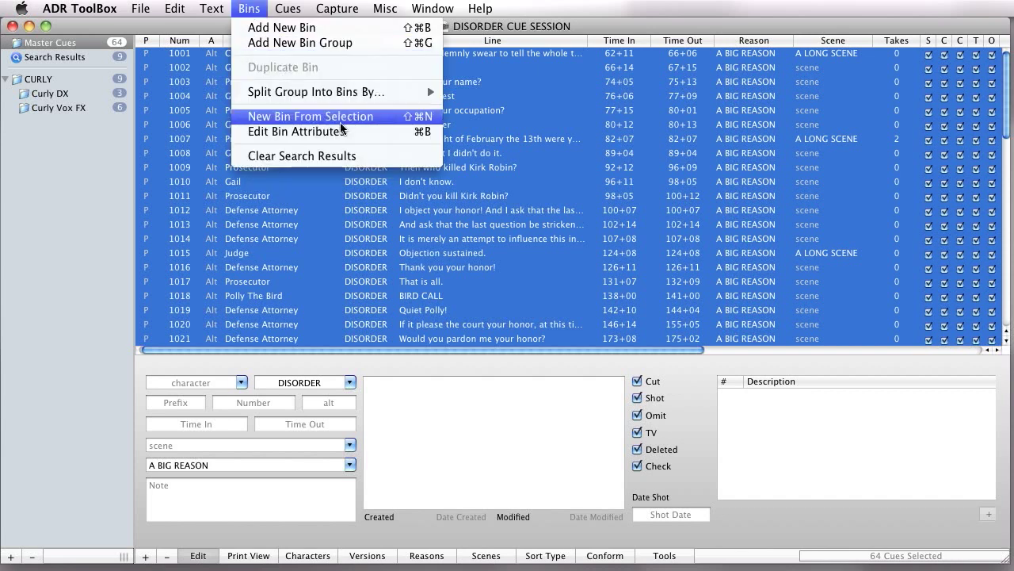
pyautogui.click(205, 129)
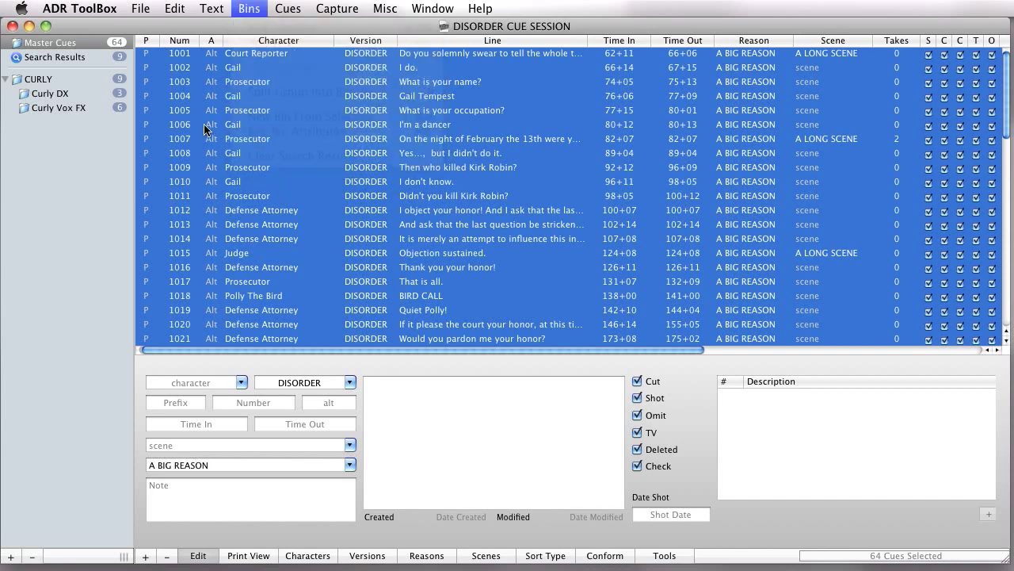
pyautogui.rightClick(258, 121)
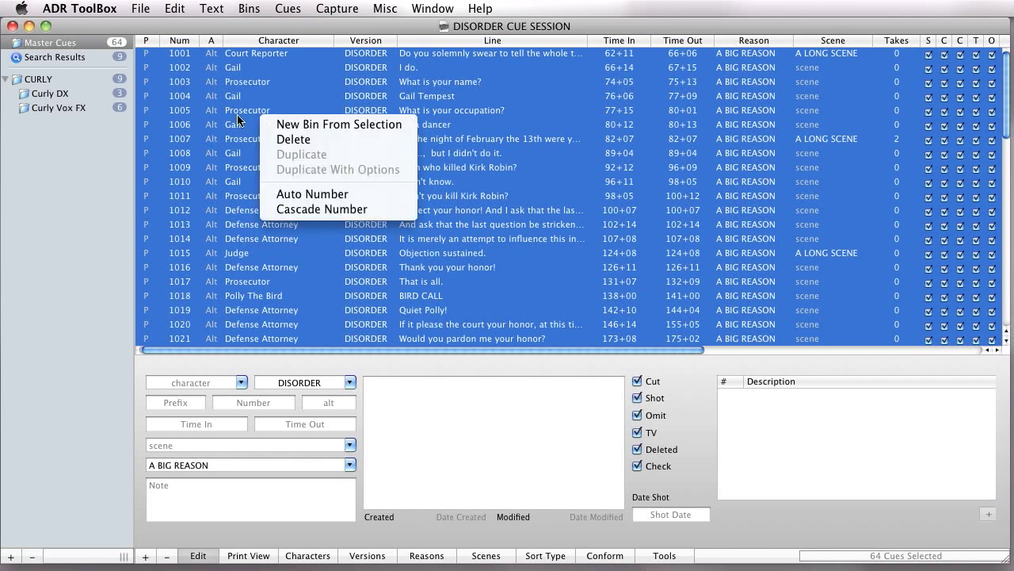
pyautogui.rightClick(228, 116)
pyautogui.click(228, 117)
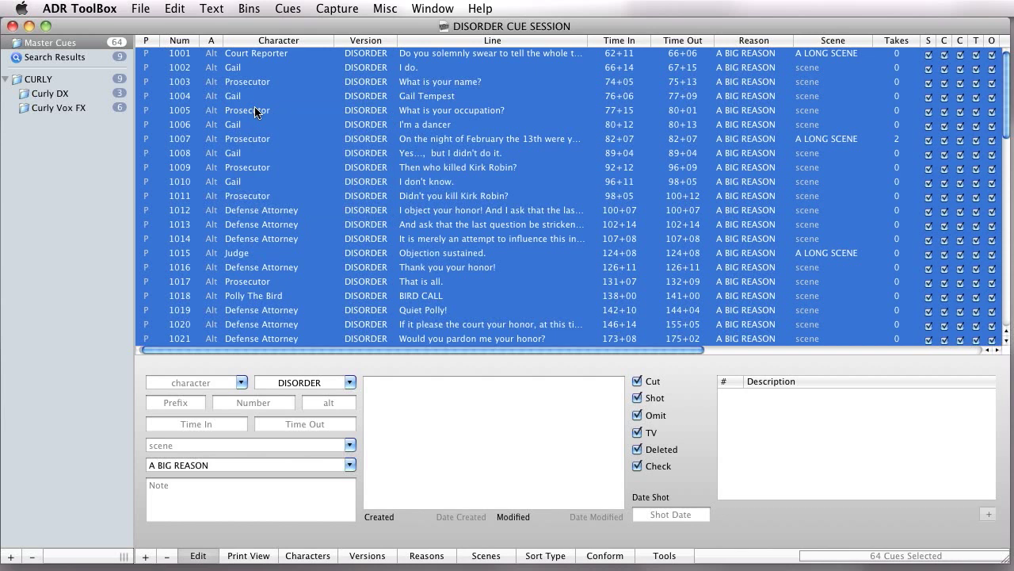
pyautogui.rightClick(255, 112)
pyautogui.click(317, 115)
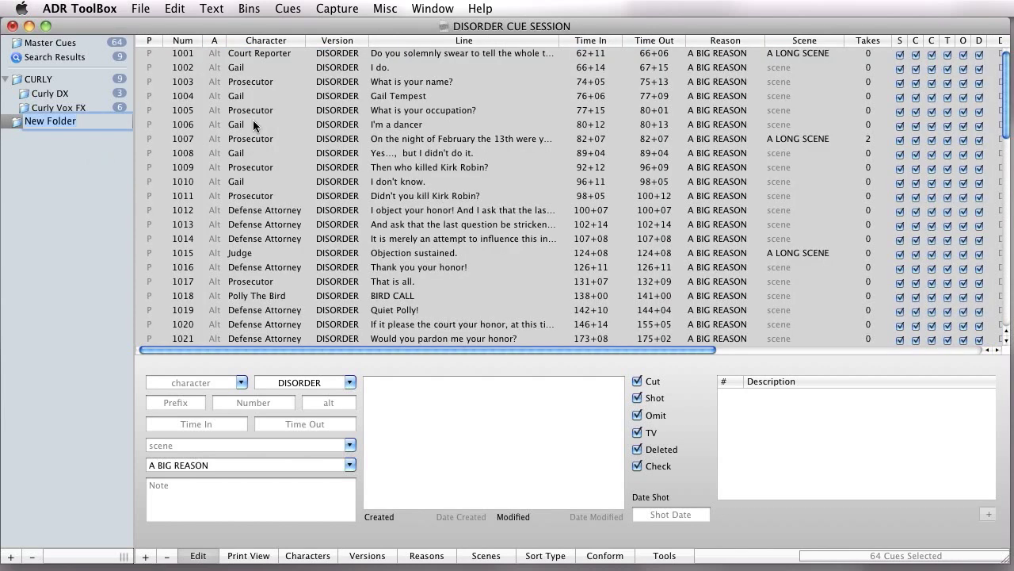
# - Rename the new bin as MASTER and save the cue session
pyautogui.click(45, 144)
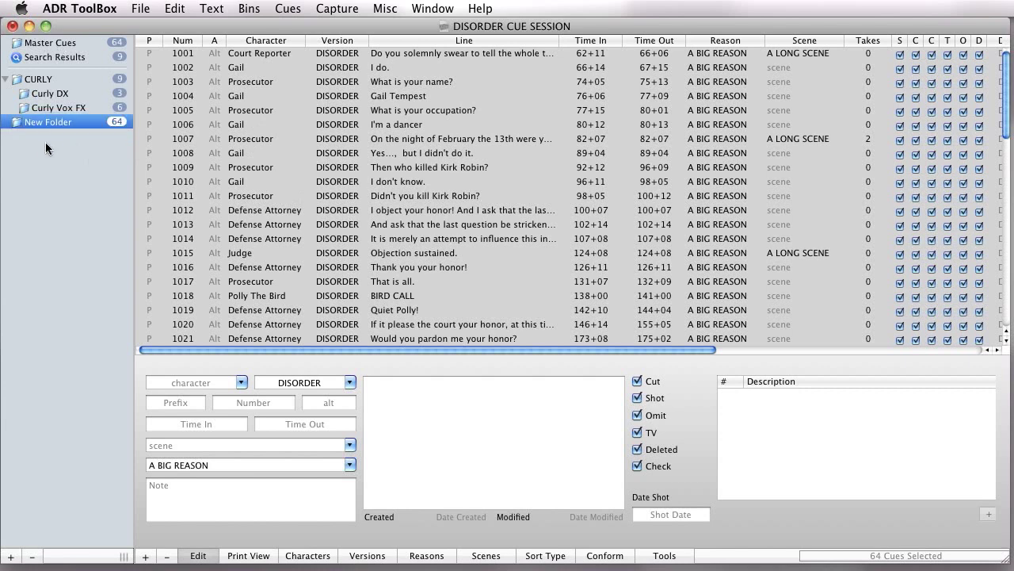
pyautogui.click(53, 122)
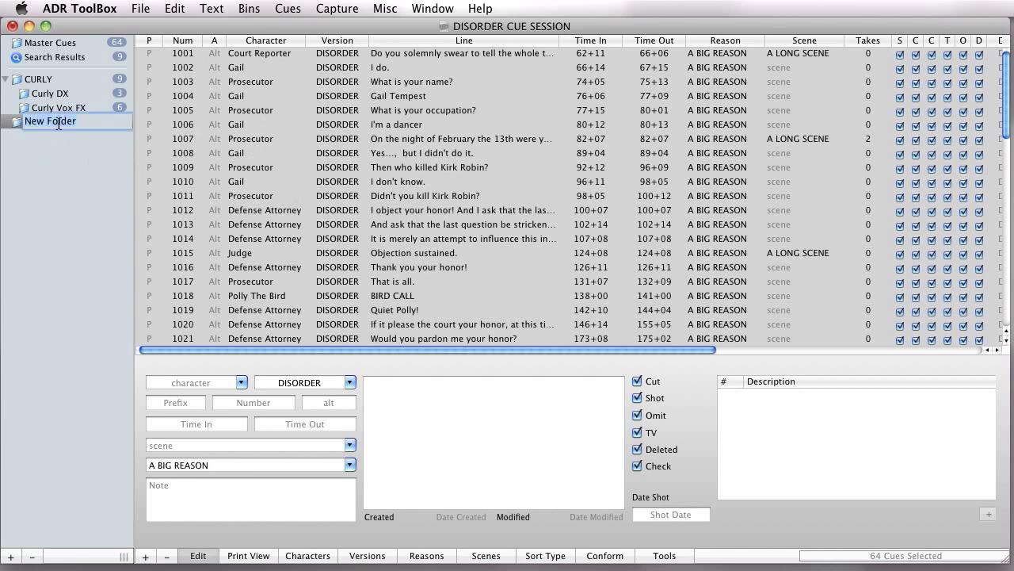
pyautogui.write('MASTER')
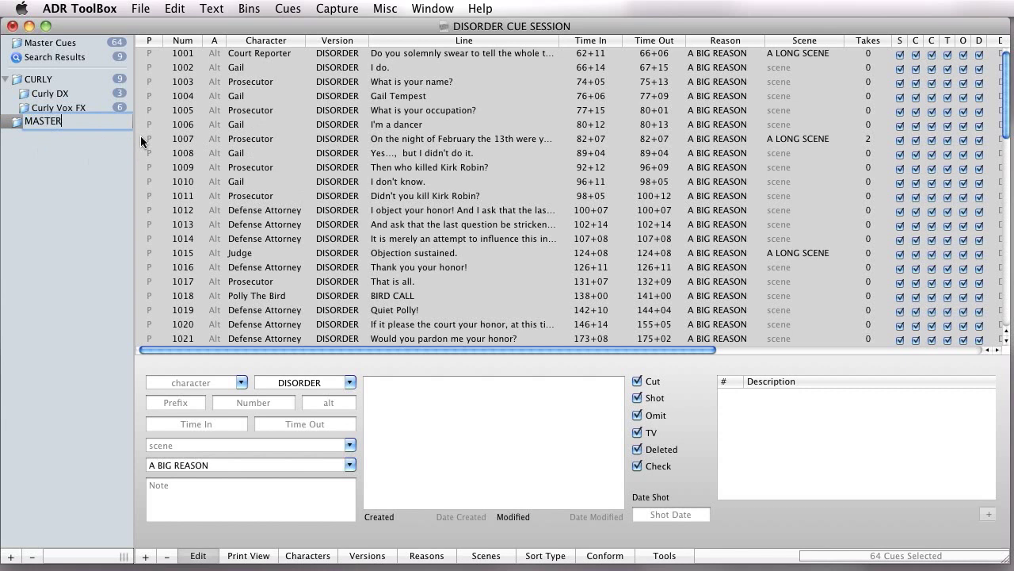
pyautogui.press('Return')
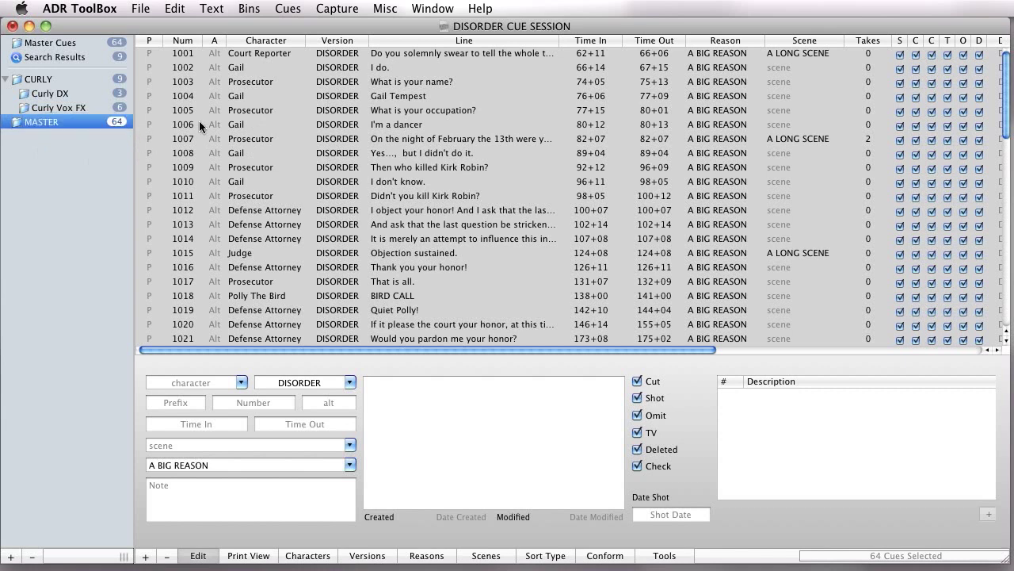
pyautogui.press('super+s')
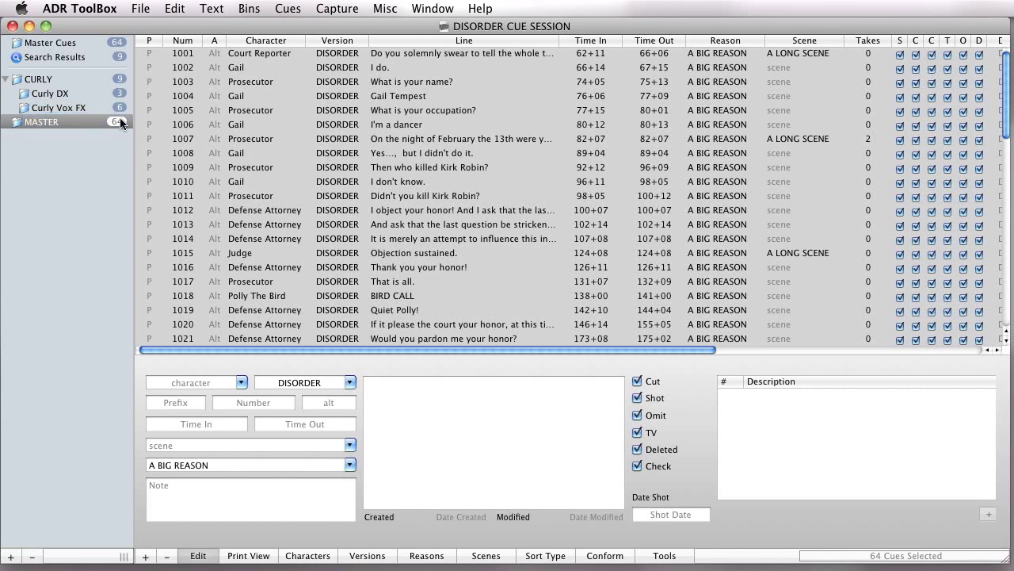
# - Split the MASTER bin into separate bins by character and expand the resulting group
pyautogui.click(243, 10)
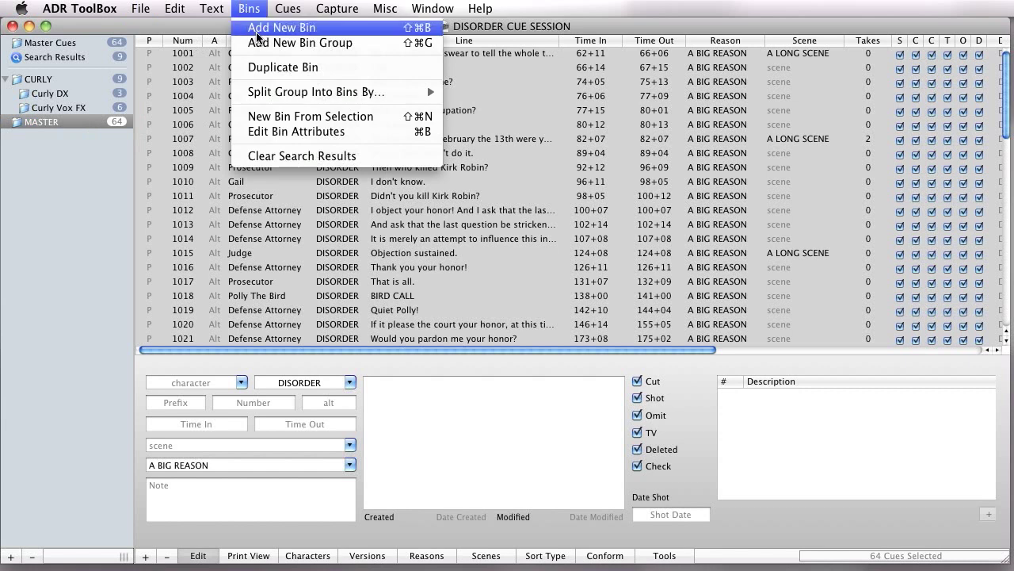
pyautogui.moveTo(273, 89)
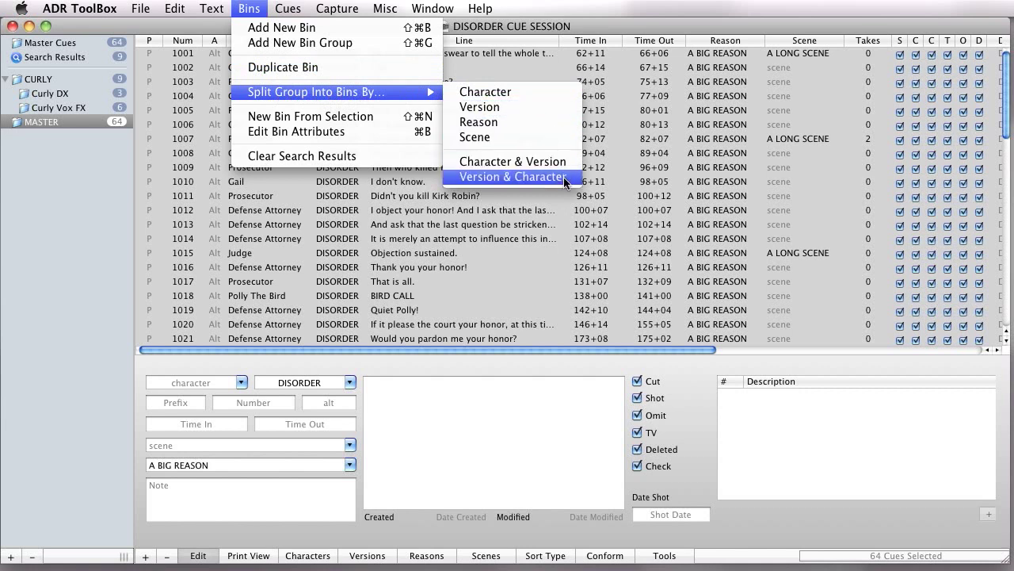
pyautogui.click(562, 101)
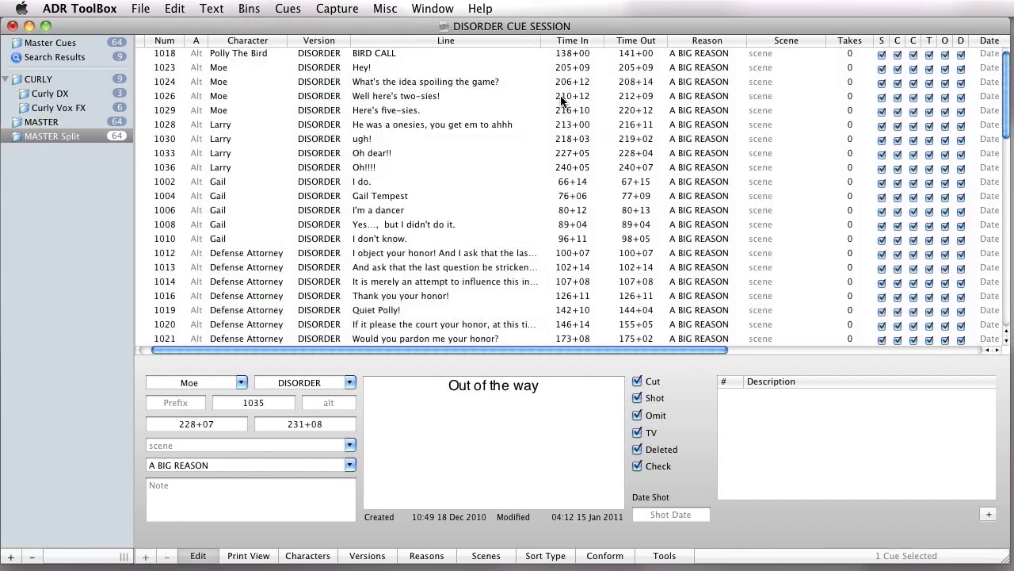
pyautogui.click(62, 144)
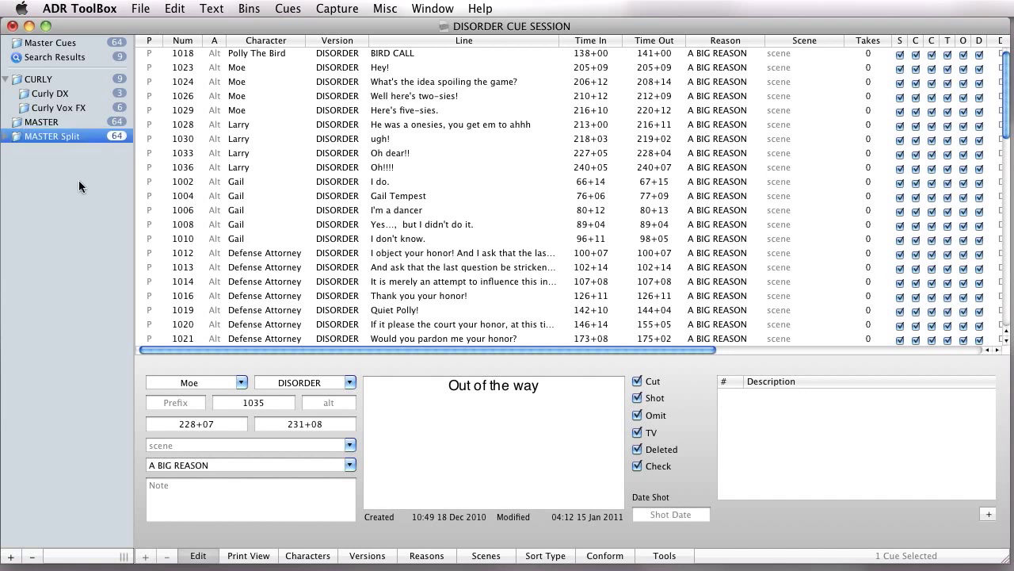
pyautogui.click(6, 136)
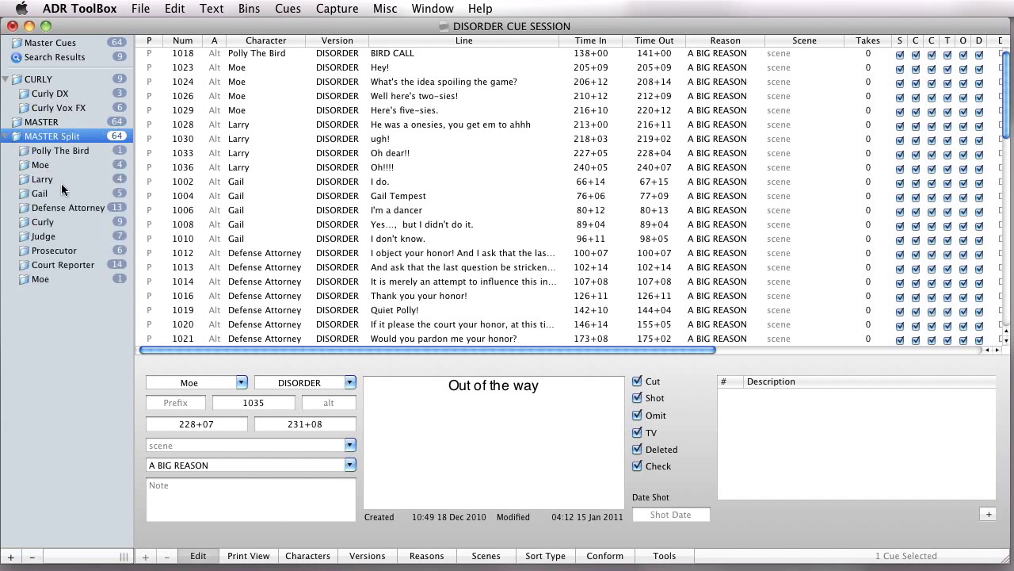
# - Widen the bin list slightly and look through the cues in each character bin of the MASTER Split group
pyautogui.click(77, 151)
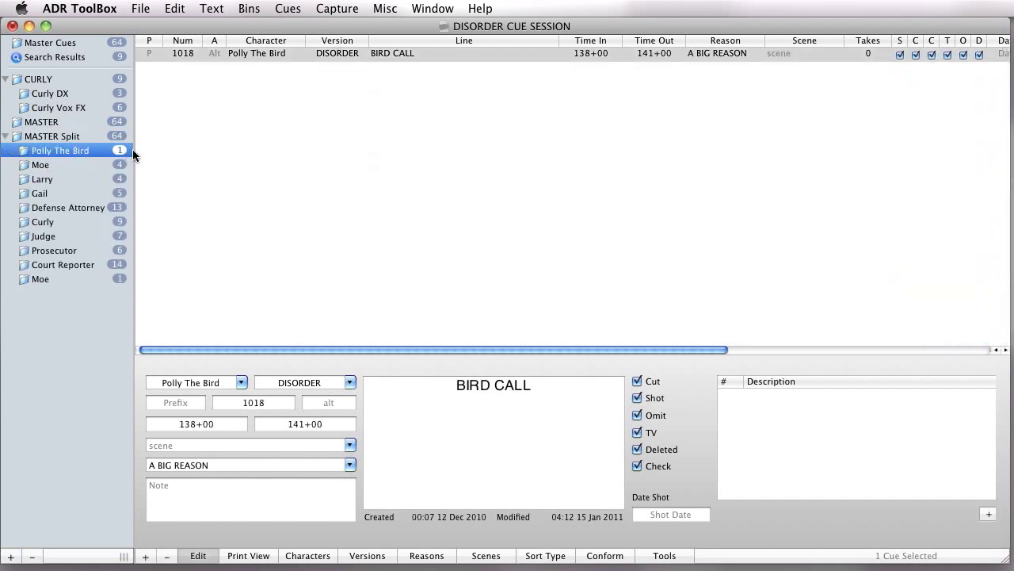
pyautogui.moveTo(132, 149); pyautogui.dragTo(148, 151)
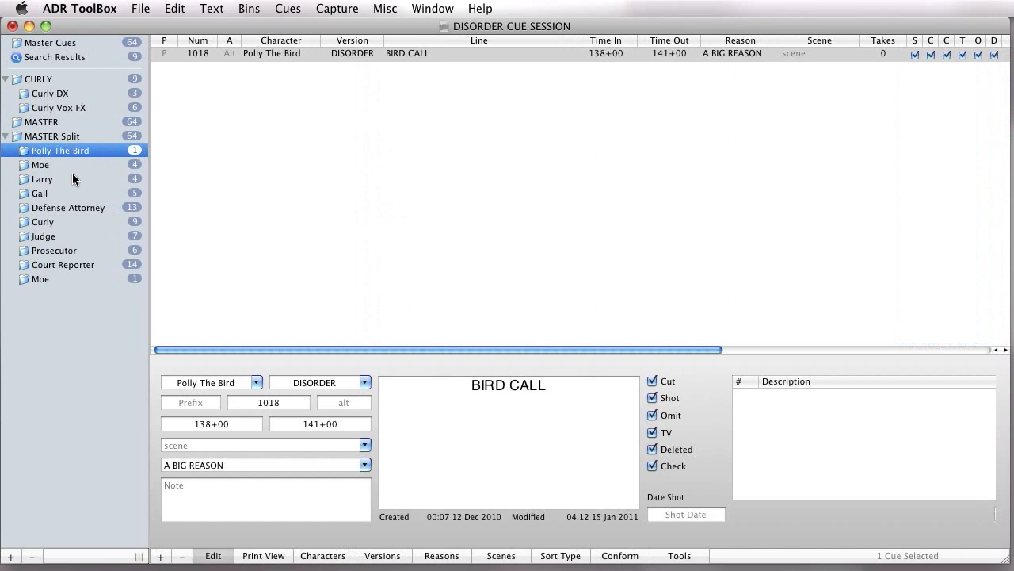
pyautogui.press('Down')
pyautogui.press('Down')
pyautogui.press('Down')
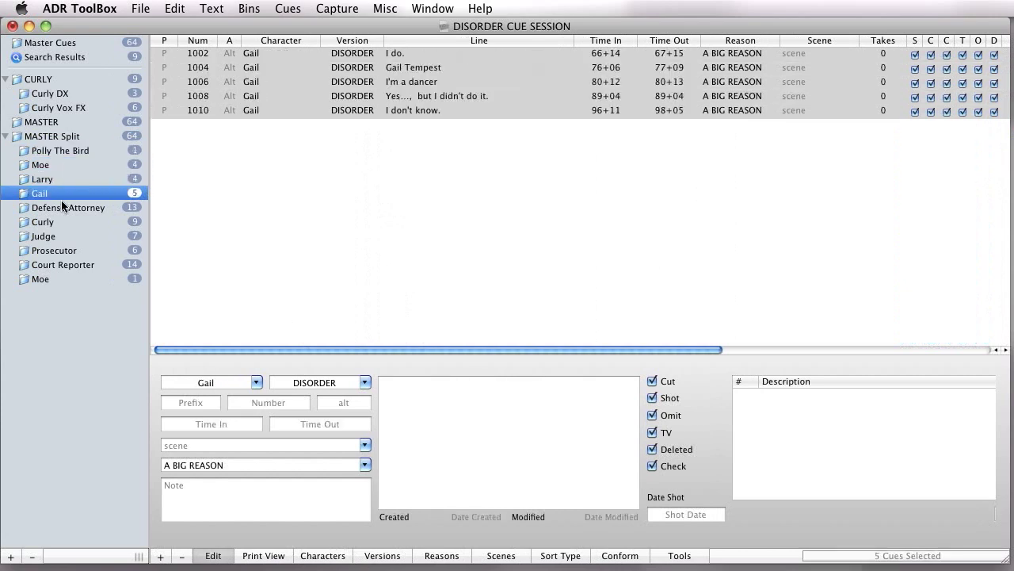
pyautogui.click(64, 208)
pyautogui.click(88, 224)
pyautogui.click(84, 235)
pyautogui.click(86, 250)
pyautogui.click(82, 265)
pyautogui.click(76, 277)
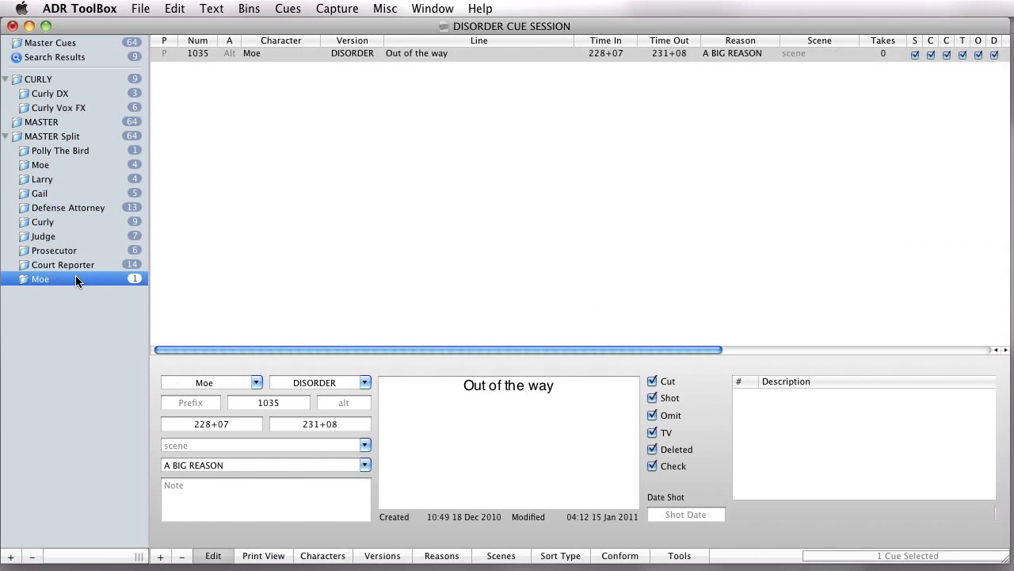
# - Sort the bins in the MASTER Split group by cue count
pyautogui.click(71, 139)
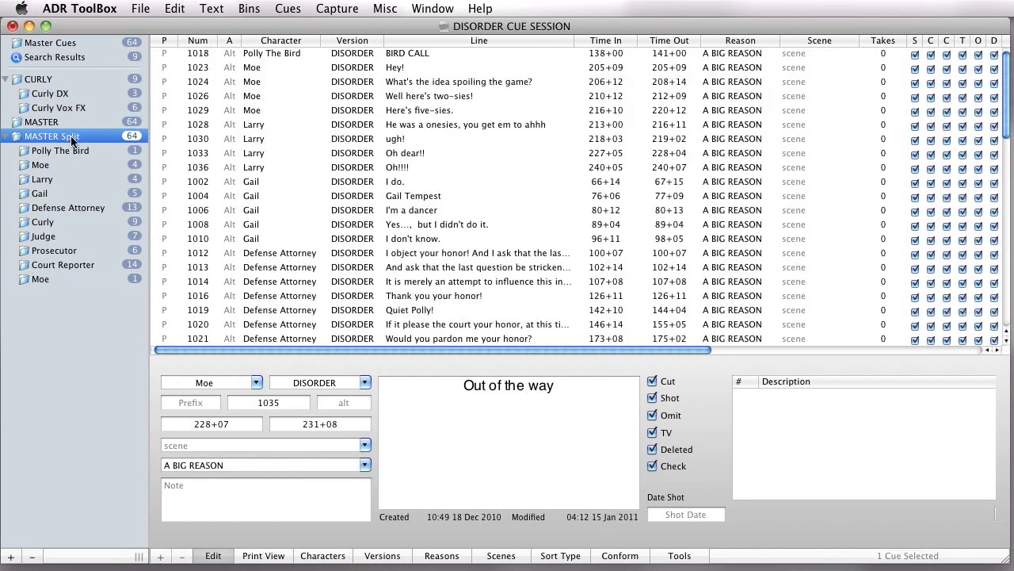
pyautogui.rightClick(70, 137)
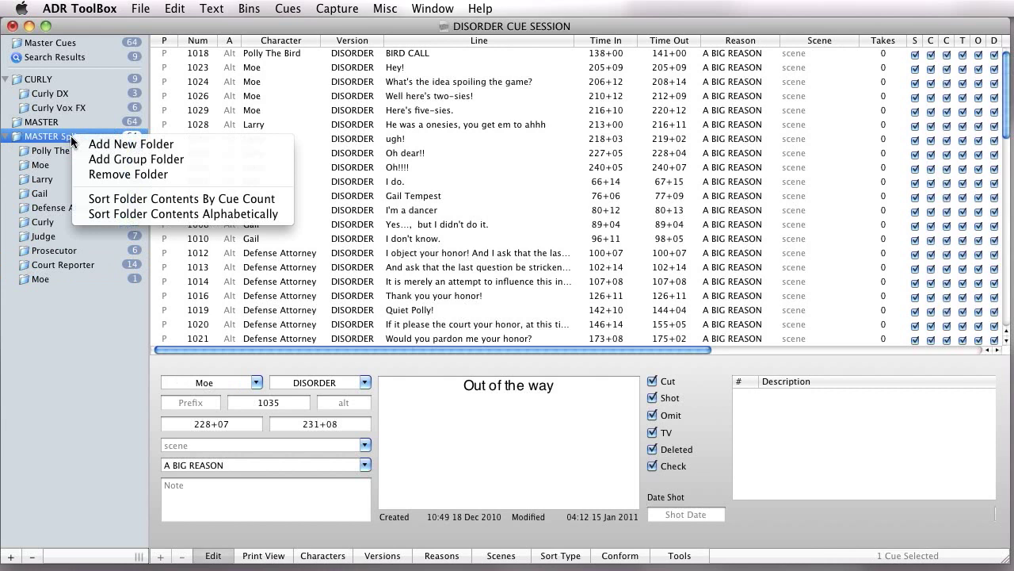
pyautogui.click(185, 200)
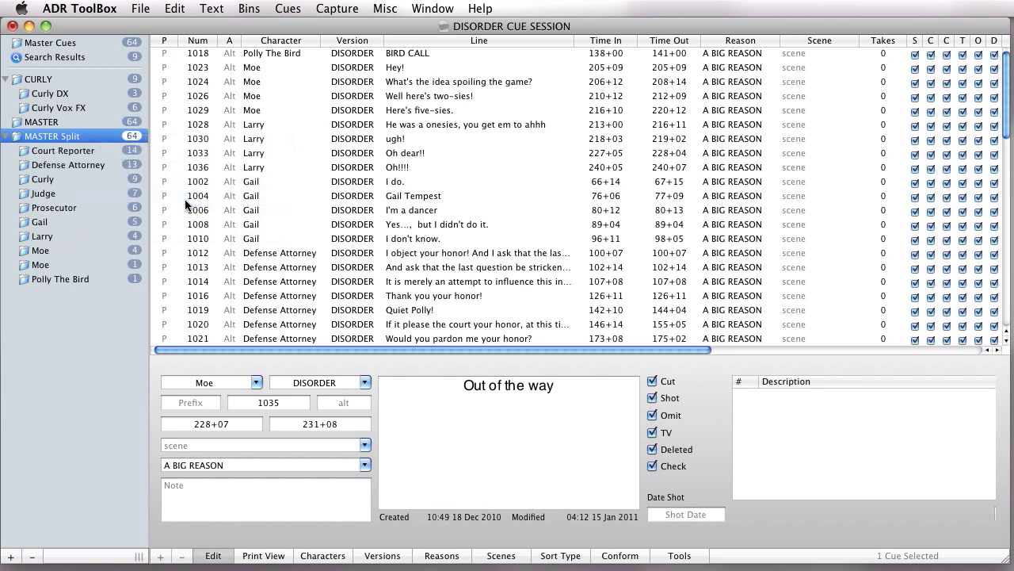
# - Examine the Court Reporter bin's cues and the cue order across the whole MASTER Split group
pyautogui.click(92, 152)
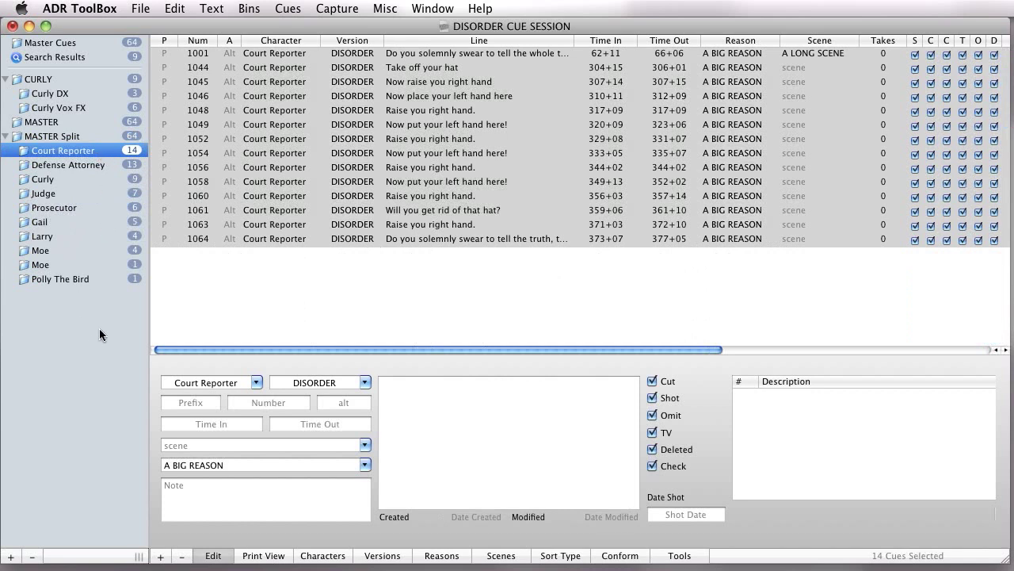
pyautogui.click(86, 139)
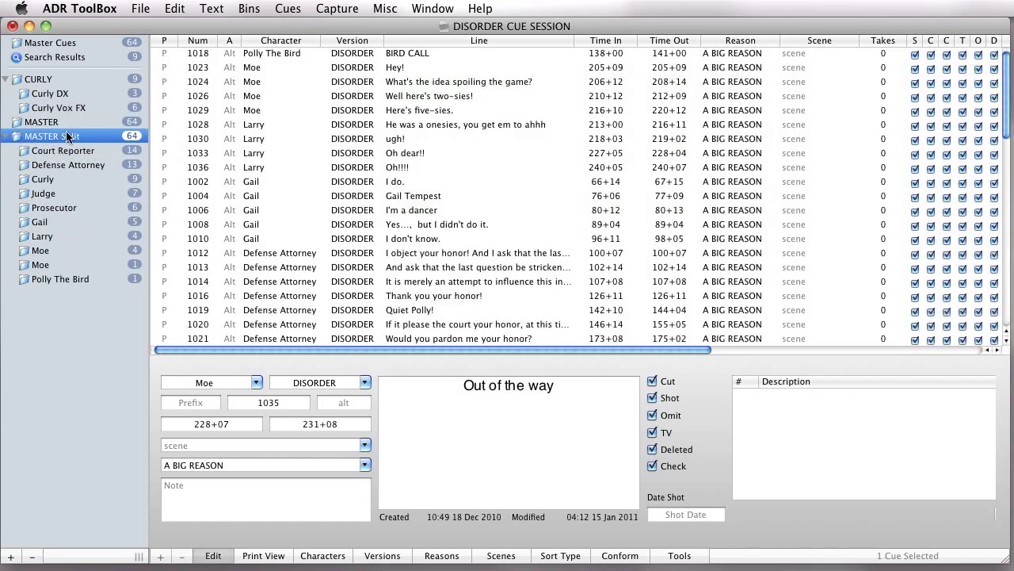
pyautogui.scroll(-15, 253, 139)
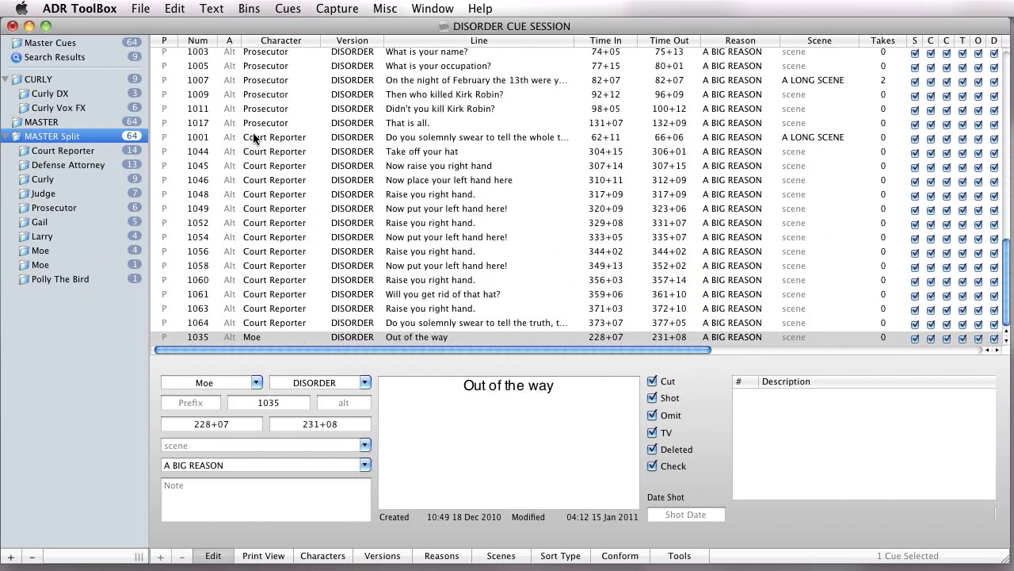
pyautogui.scroll(10, 253, 139)
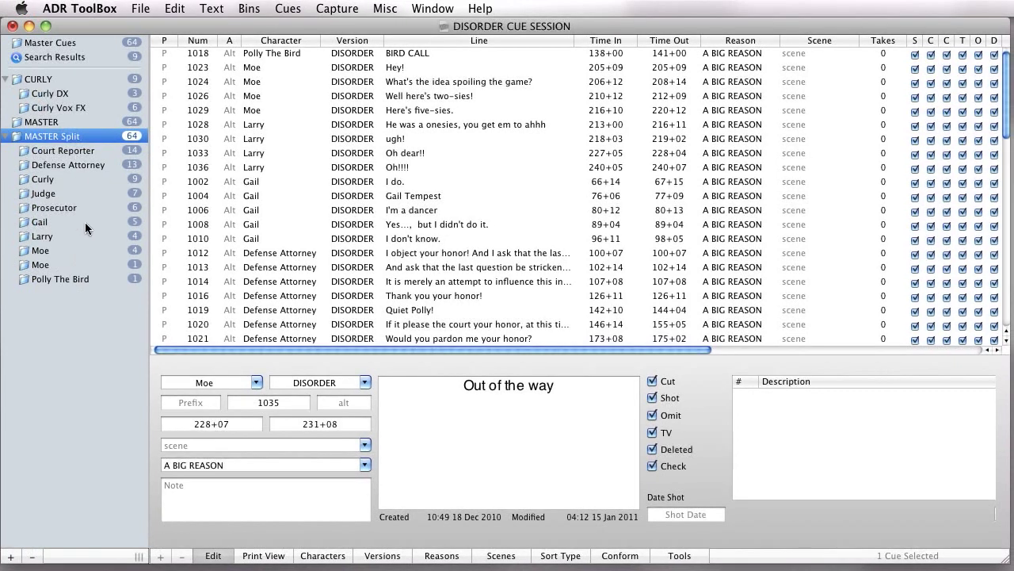
# - Compare the MASTER Split group with its Defense Attorney and Court Reporter bins, selecting cue 1030 in the group and cue 1056 in Court Reporter
pyautogui.click(185, 140)
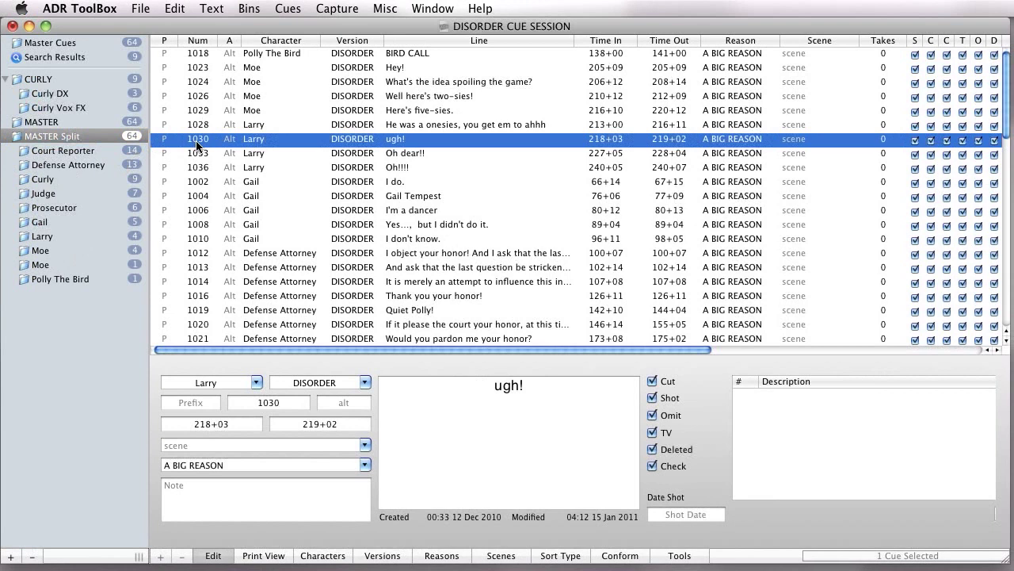
pyautogui.click(94, 163)
pyautogui.click(90, 151)
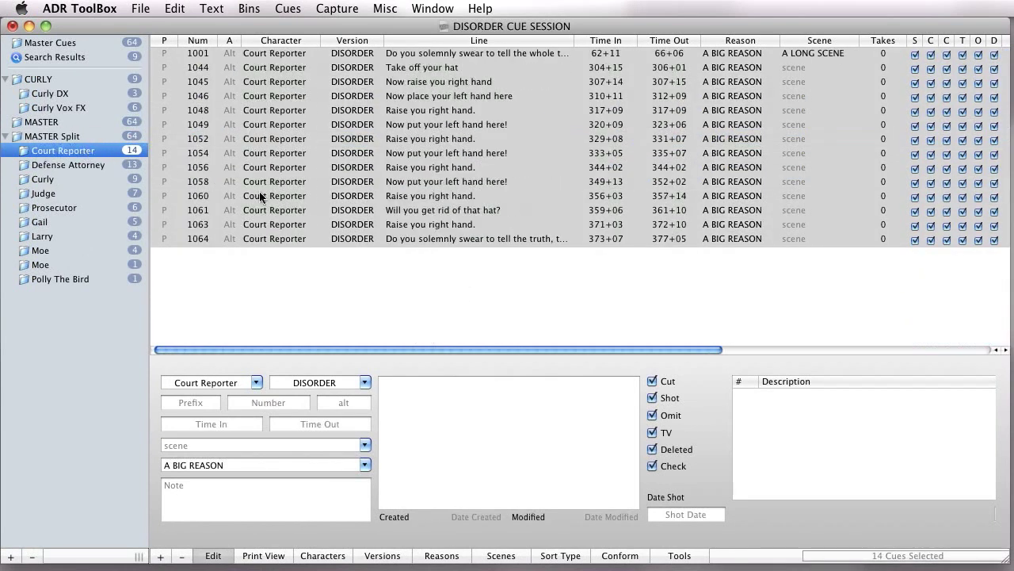
pyautogui.click(77, 141)
pyautogui.click(82, 164)
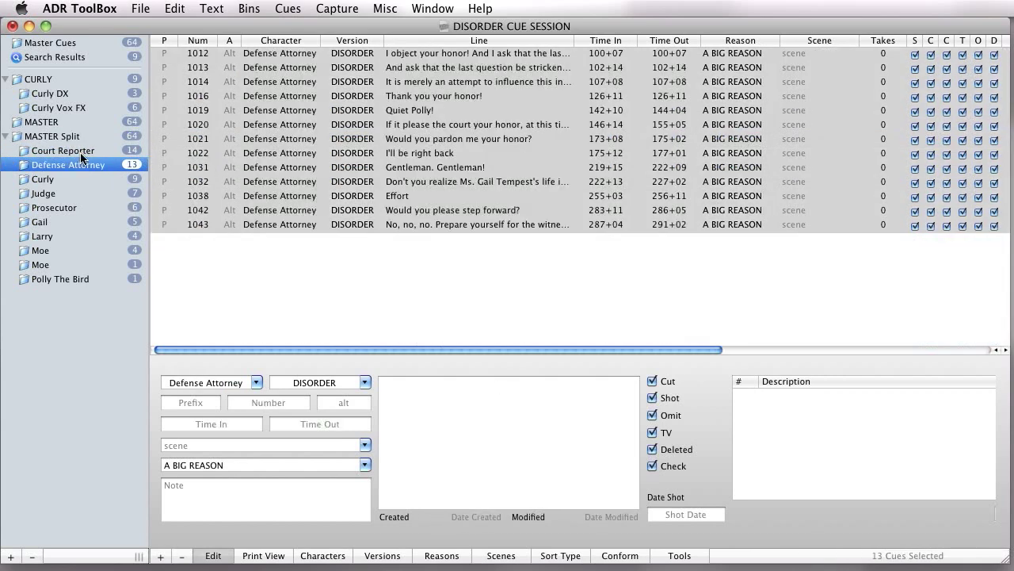
pyautogui.click(80, 152)
pyautogui.click(268, 168)
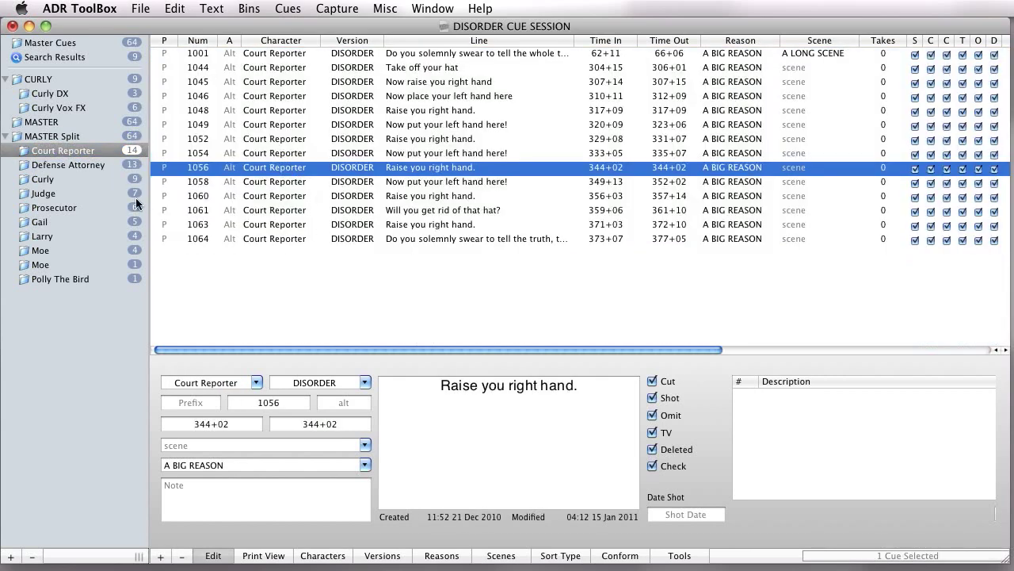
# - Delete the Curly bin from the MASTER Split group and nest the CURLY group inside MASTER Split instead
pyautogui.click(79, 166)
pyautogui.click(56, 181)
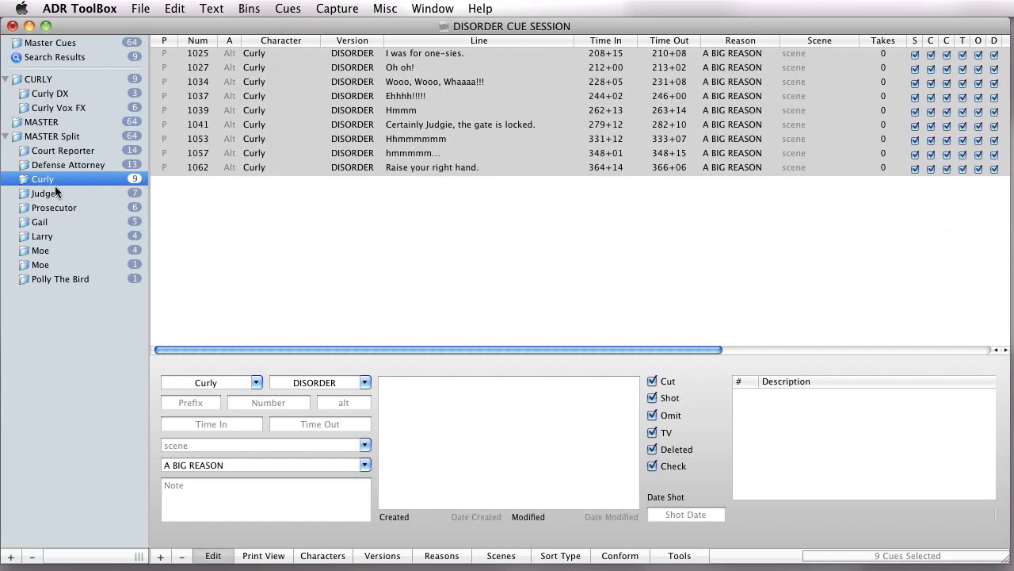
pyautogui.click(48, 124)
pyautogui.click(55, 182)
pyautogui.press('Delete')
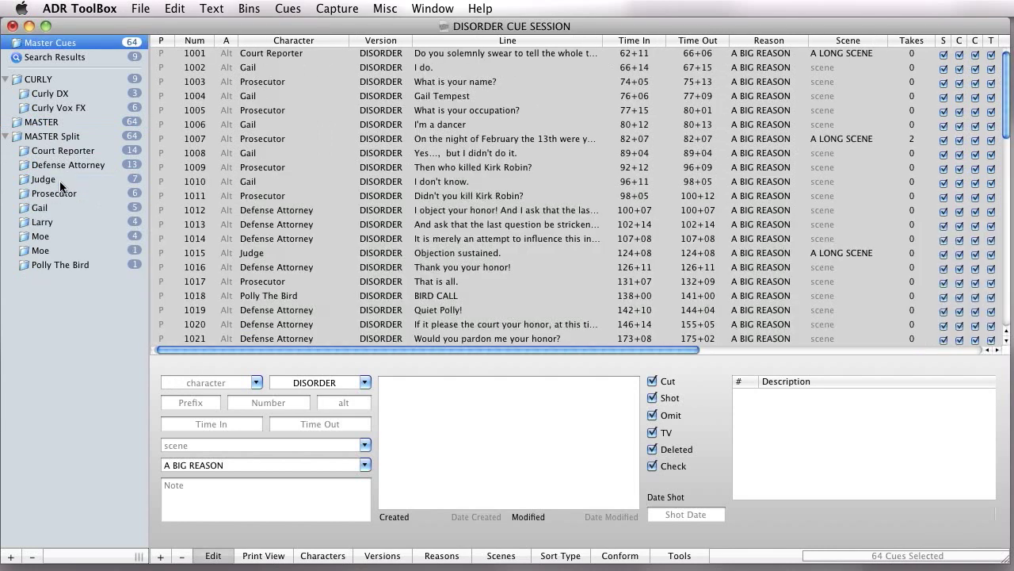
pyautogui.click(45, 81)
pyautogui.moveTo(66, 114); pyautogui.dragTo(64, 142)
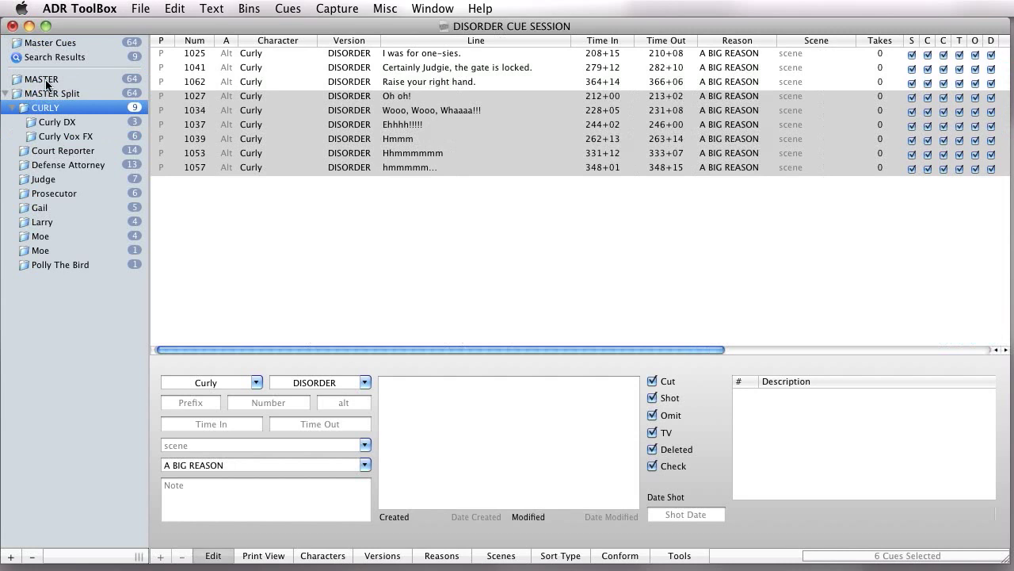
# - Remove the MASTER bin from the bin list
pyautogui.click(83, 82)
pyautogui.rightClick(87, 81)
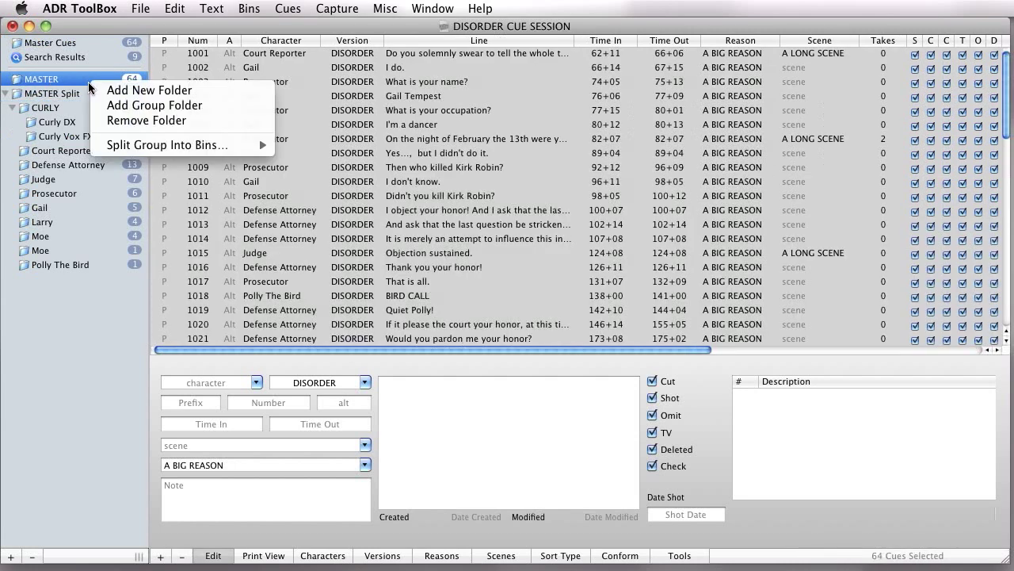
pyautogui.click(102, 121)
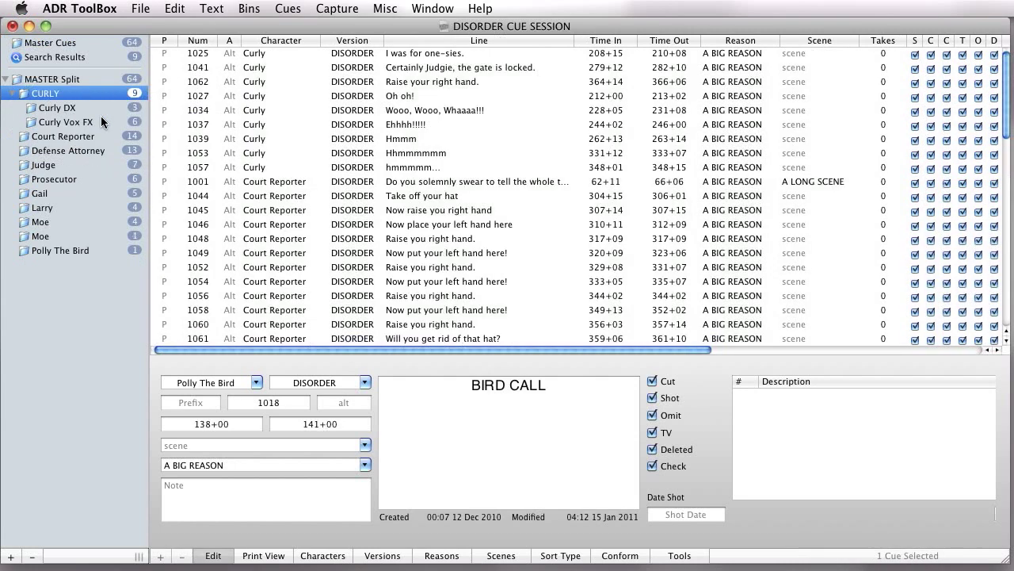
# - Examine how the nested CURLY group and its Curly DX and Curly Vox FX bins show their cues within MASTER Split
pyautogui.click(13, 93)
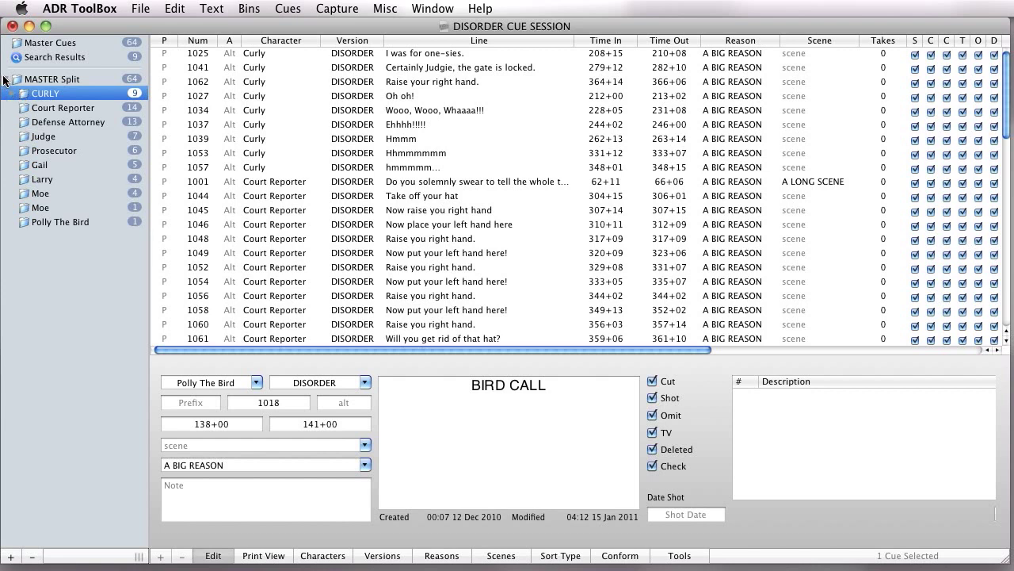
pyautogui.click(6, 79)
pyautogui.click(5, 79)
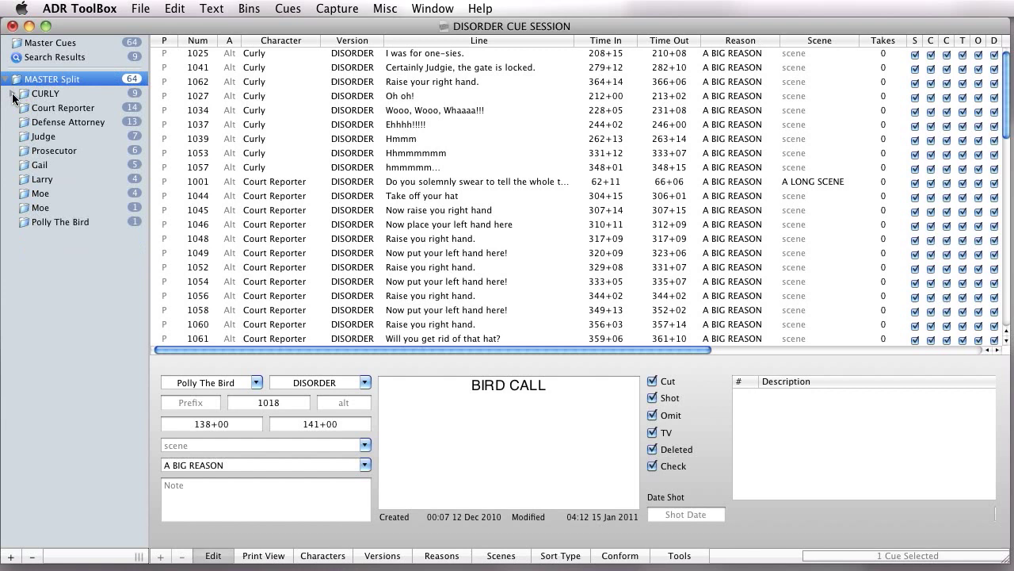
pyautogui.click(13, 95)
pyautogui.click(119, 93)
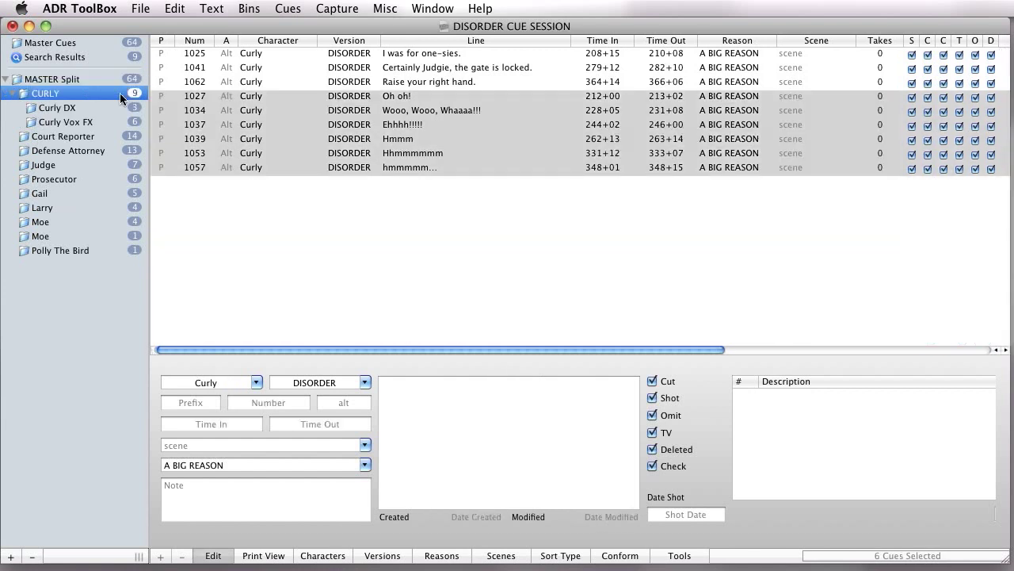
pyautogui.click(110, 85)
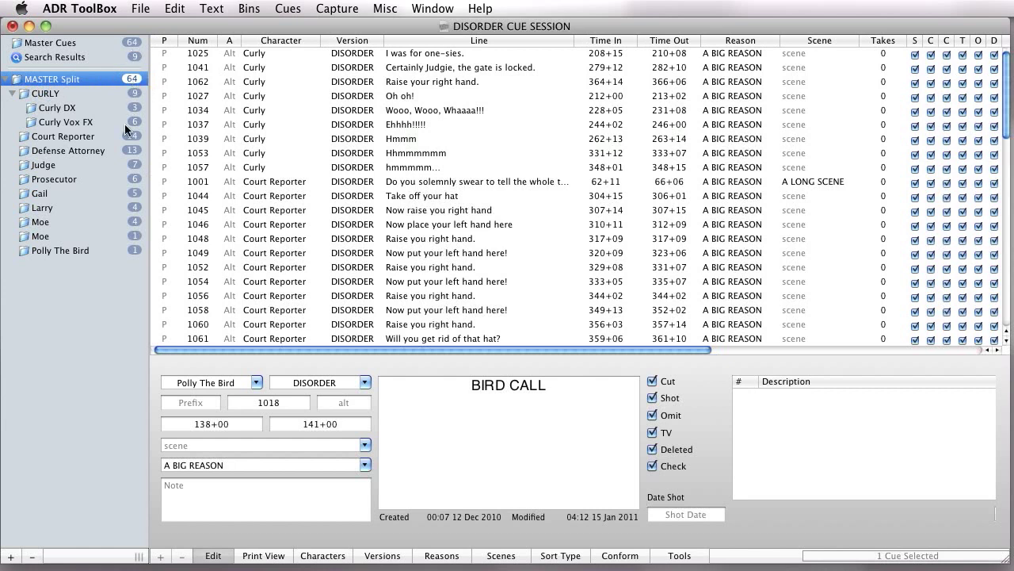
pyautogui.click(103, 121)
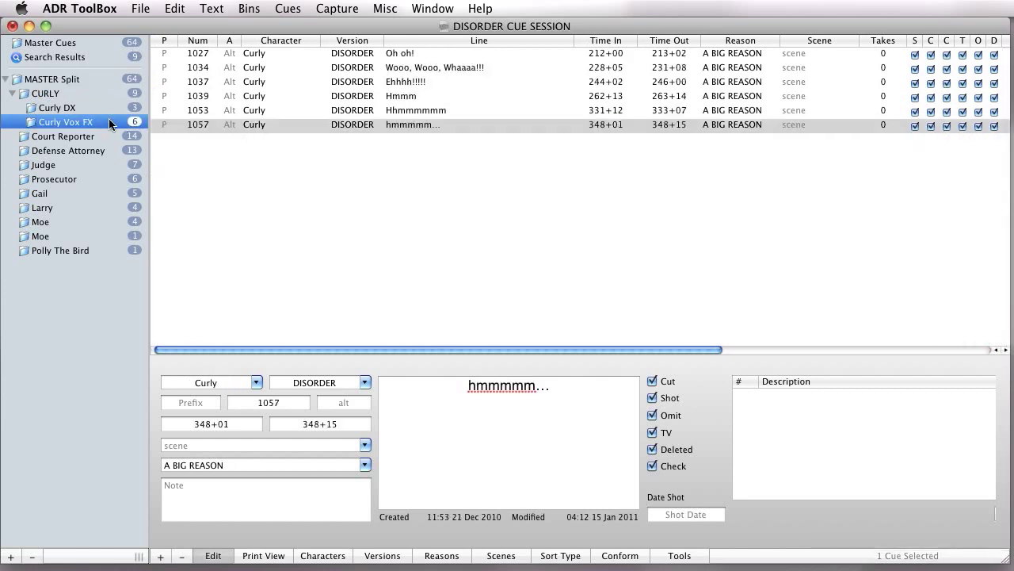
pyautogui.click(45, 95)
pyautogui.click(49, 81)
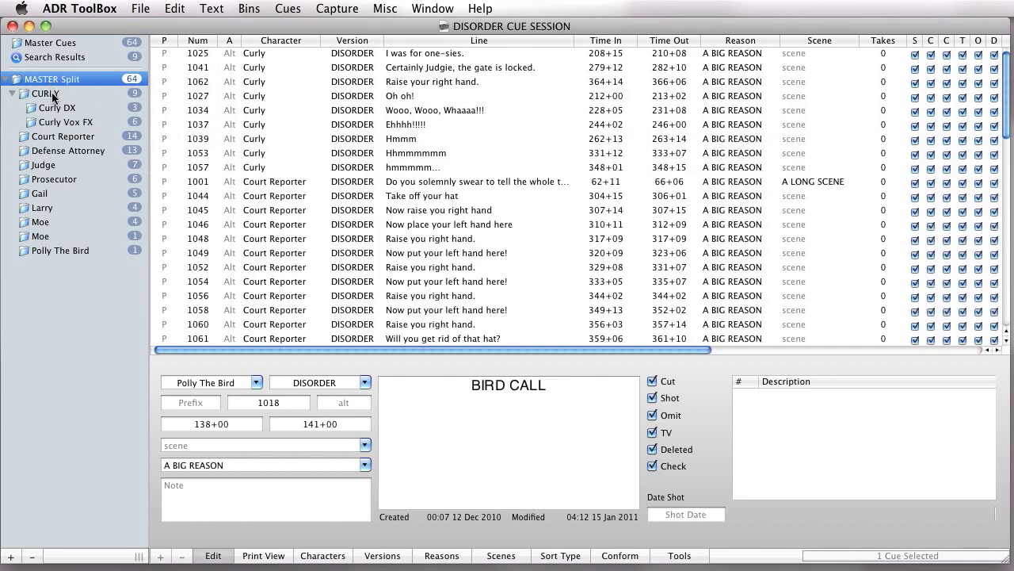
pyautogui.click(52, 95)
pyautogui.click(59, 109)
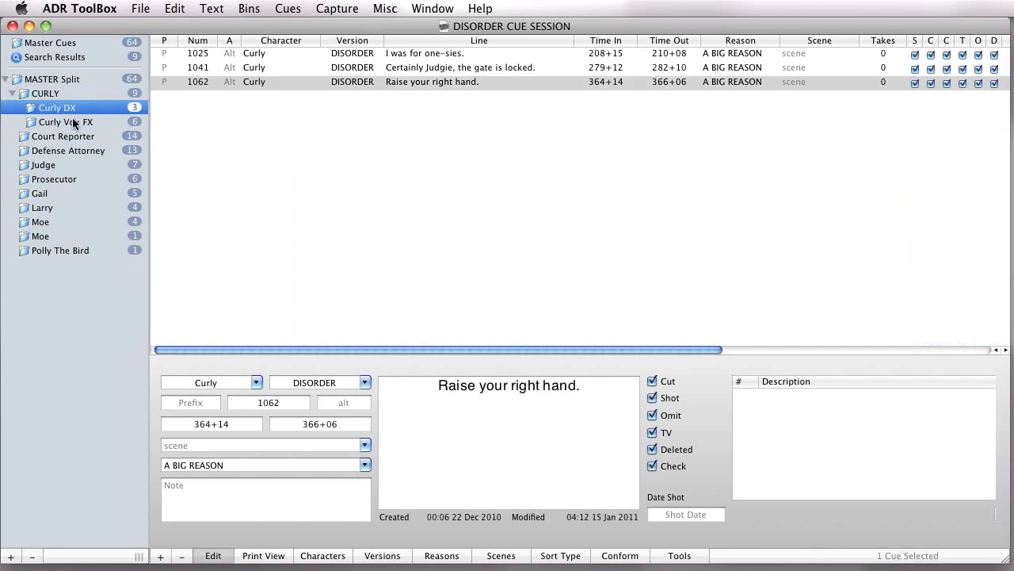
pyautogui.click(73, 123)
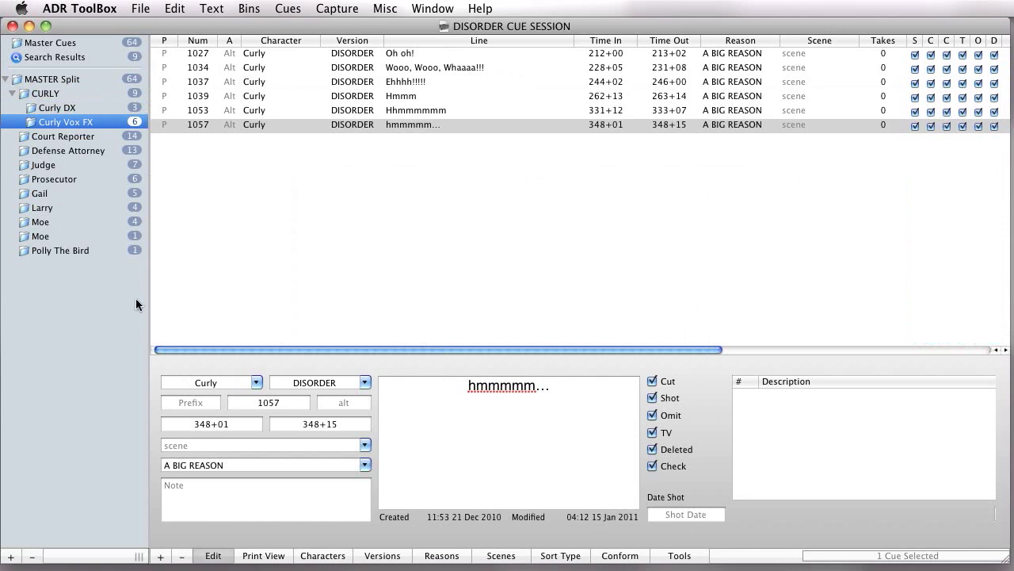
pyautogui.click(286, 265)
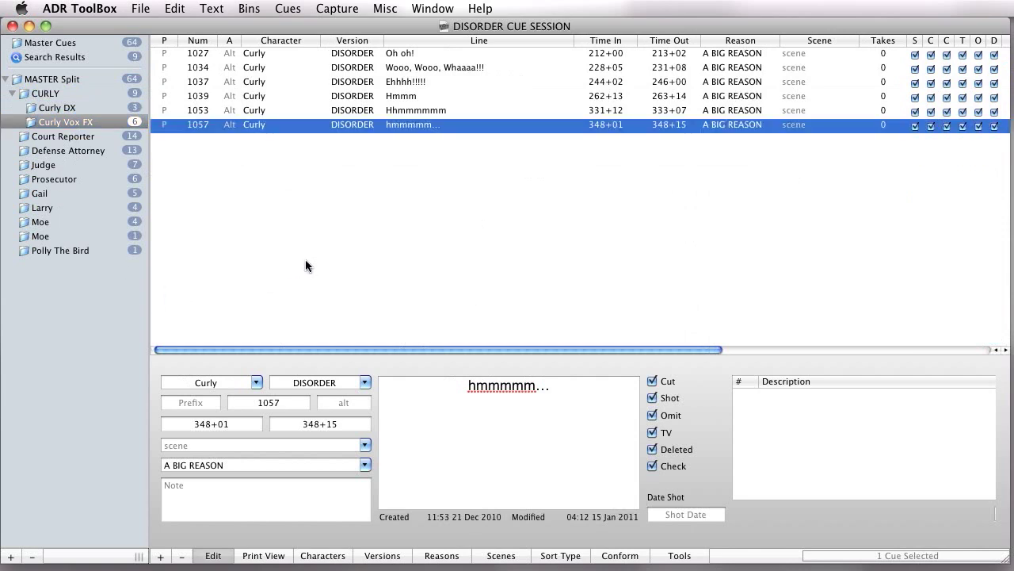
# - Rename the MASTER Split group as T1 and collapse it along with its nested CURLY group
pyautogui.click(82, 81)
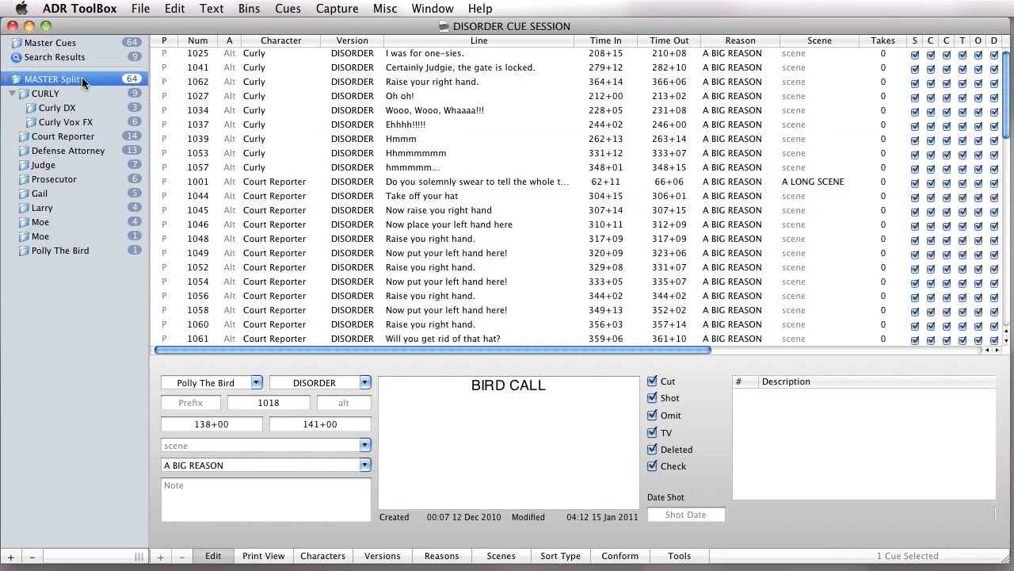
pyautogui.click(82, 81)
pyautogui.press('BackSpace')
pyautogui.write('T1')
pyautogui.press('Return')
pyautogui.click(97, 106)
pyautogui.click(12, 94)
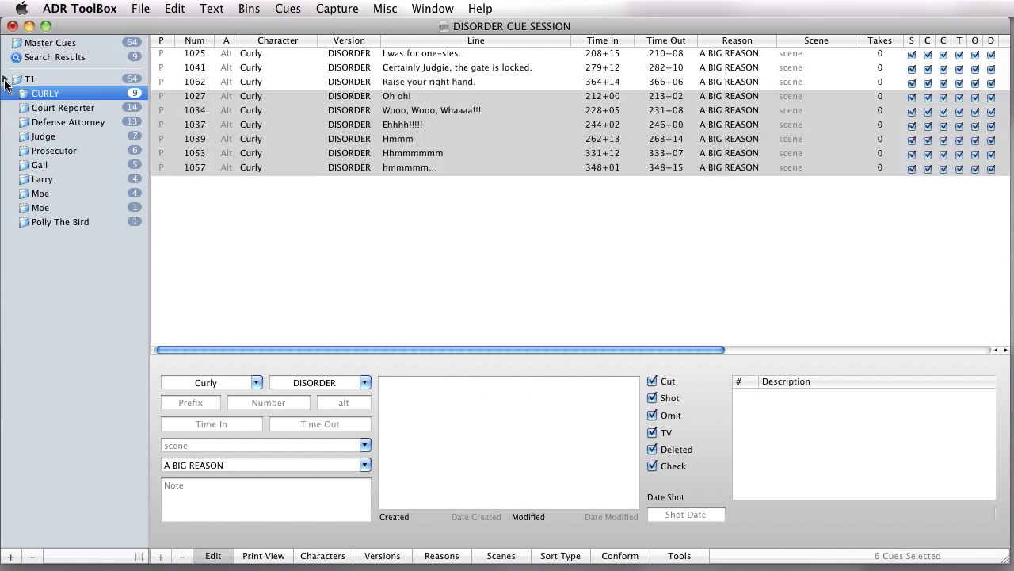
pyautogui.click(6, 80)
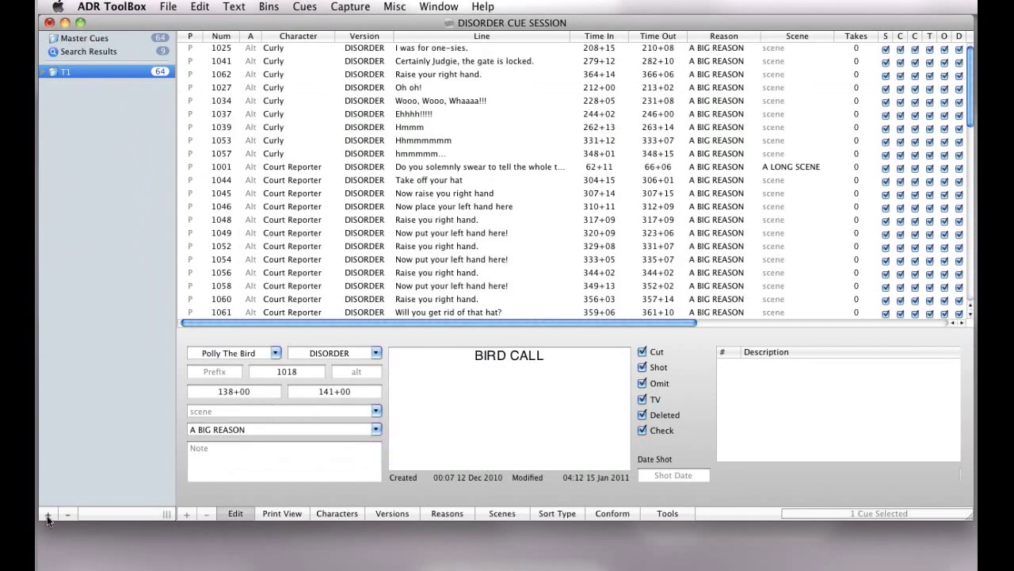
# - Add a new bin and a group folder named T2, and move T2 above the T1 group
pyautogui.click(48, 514)
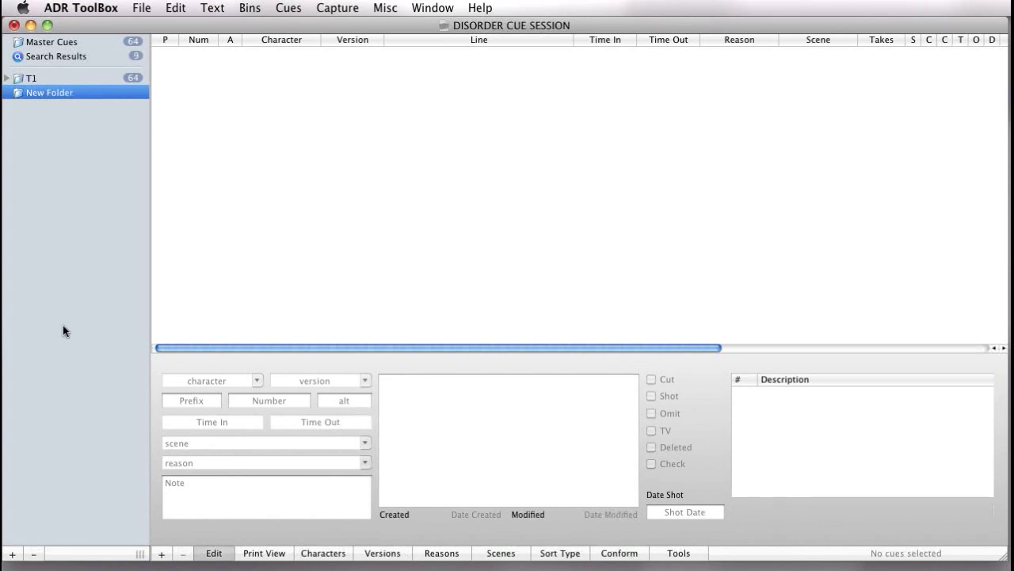
pyautogui.rightClick(64, 326)
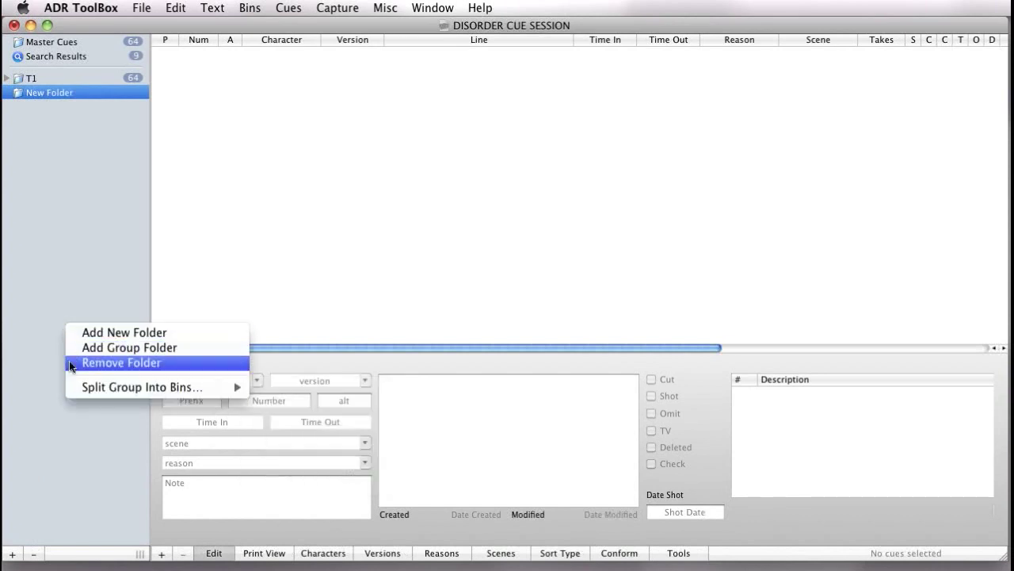
pyautogui.click(68, 352)
pyautogui.write('T2')
pyautogui.press('Return')
pyautogui.moveTo(29, 107); pyautogui.dragTo(31, 80)
# - Rename the new bin as R1 v101, move it into the T2 group and expand T2 to show it
pyautogui.click(39, 107)
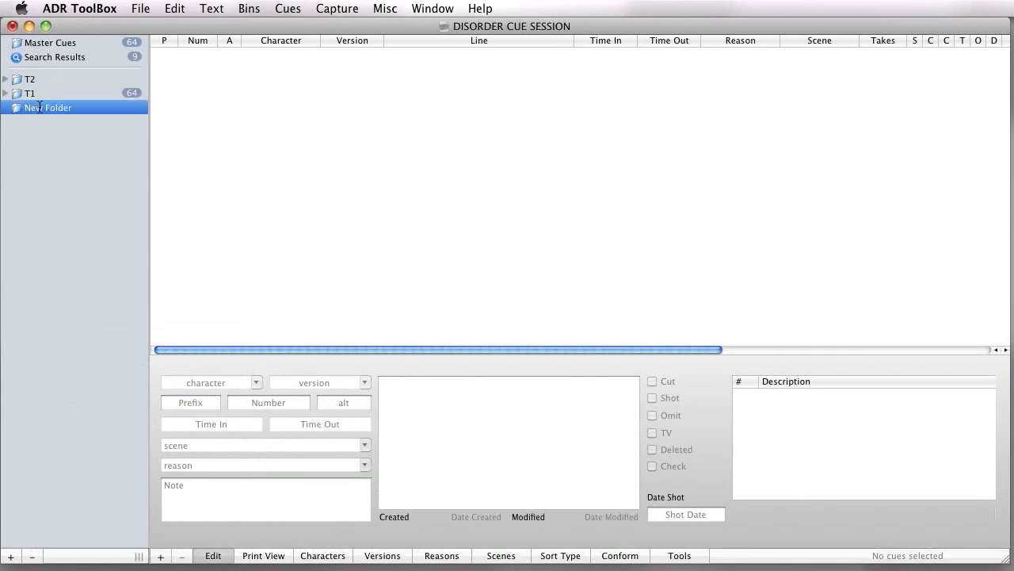
pyautogui.write('R1 v101')
pyautogui.press('Return')
pyautogui.moveTo(31, 105)
pyautogui.mouseDown()
pyautogui.moveTo(39, 82)
pyautogui.moveTo(30, 86)
pyautogui.mouseUp()
pyautogui.click(6, 80)
pyautogui.click(61, 94)
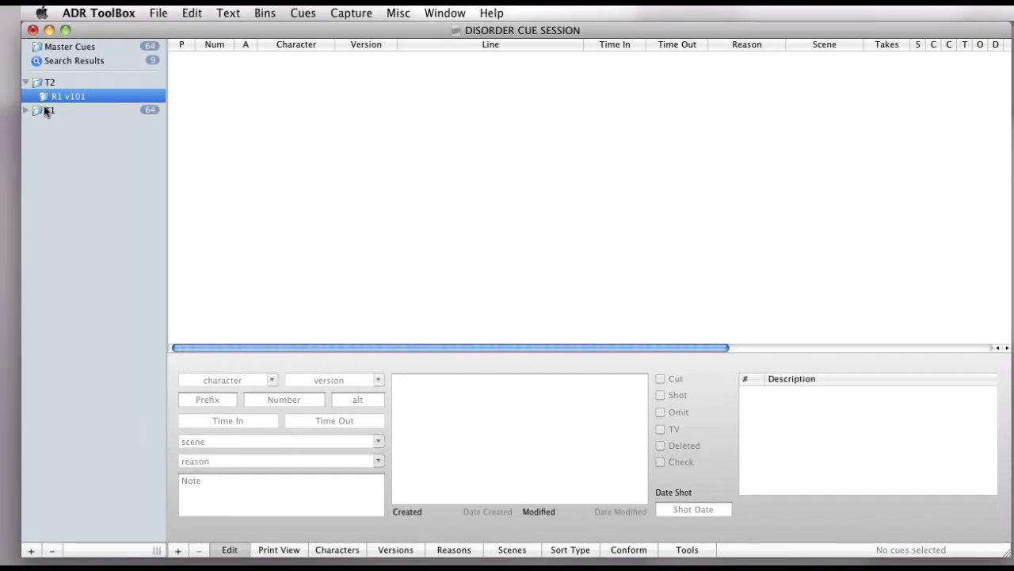
# - Look through the T1 group's nested CURLY group and its Curly Vox FX and Curly DX bins
pyautogui.click(25, 110)
pyautogui.click(67, 124)
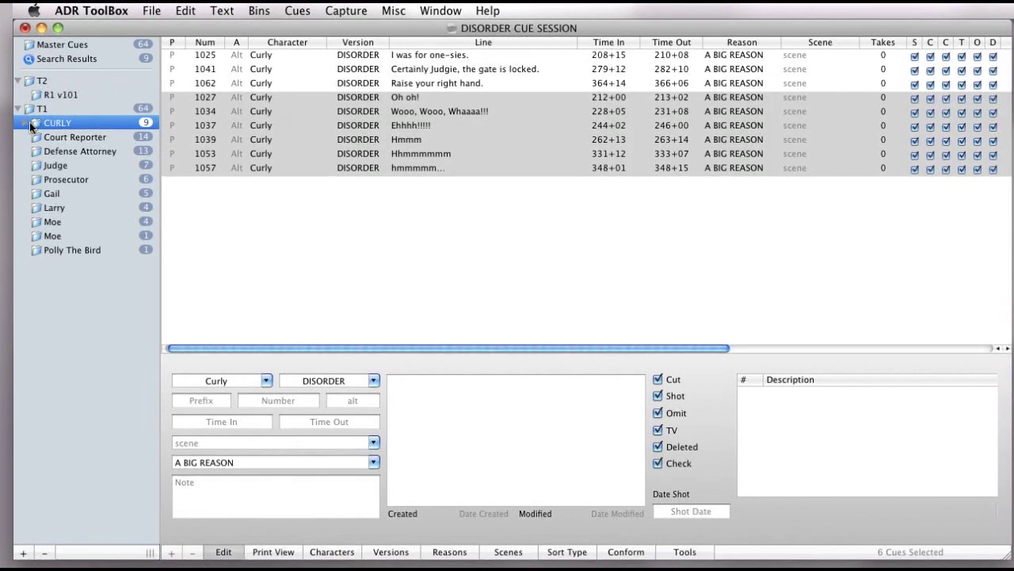
pyautogui.click(33, 125)
pyautogui.click(64, 149)
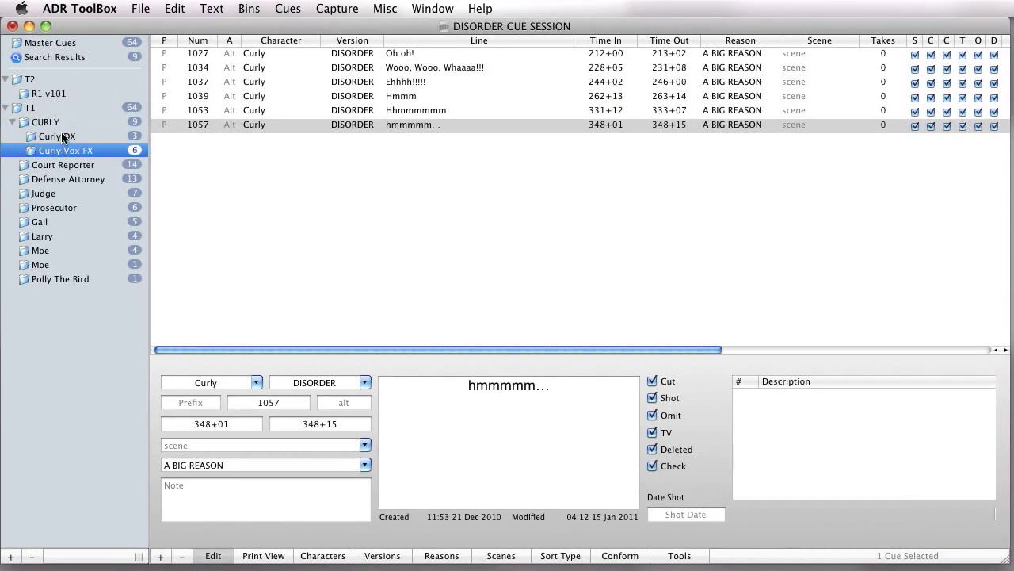
pyautogui.click(64, 136)
pyautogui.click(55, 124)
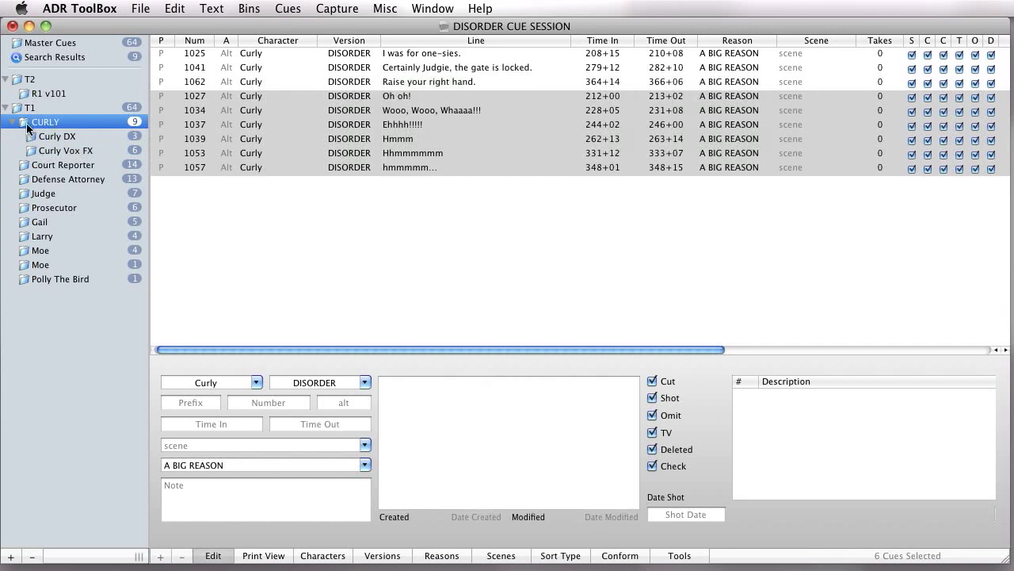
pyautogui.click(12, 121)
# - Rename the T1 group as DISORDER
pyautogui.click(34, 107)
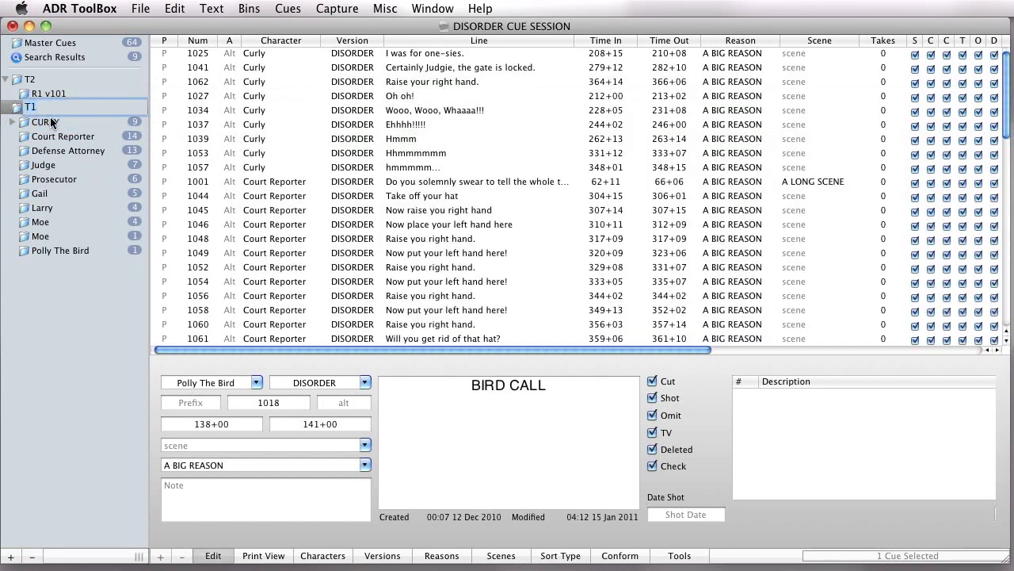
pyautogui.write('DISRODER')
pyautogui.press('Return')
pyautogui.click(52, 108)
pyautogui.press('BackSpace')
pyautogui.press('Return')
# - Delete the T2 group with its R1 v101 bin, select the DISORDER group and save the session
pyautogui.click(39, 81)
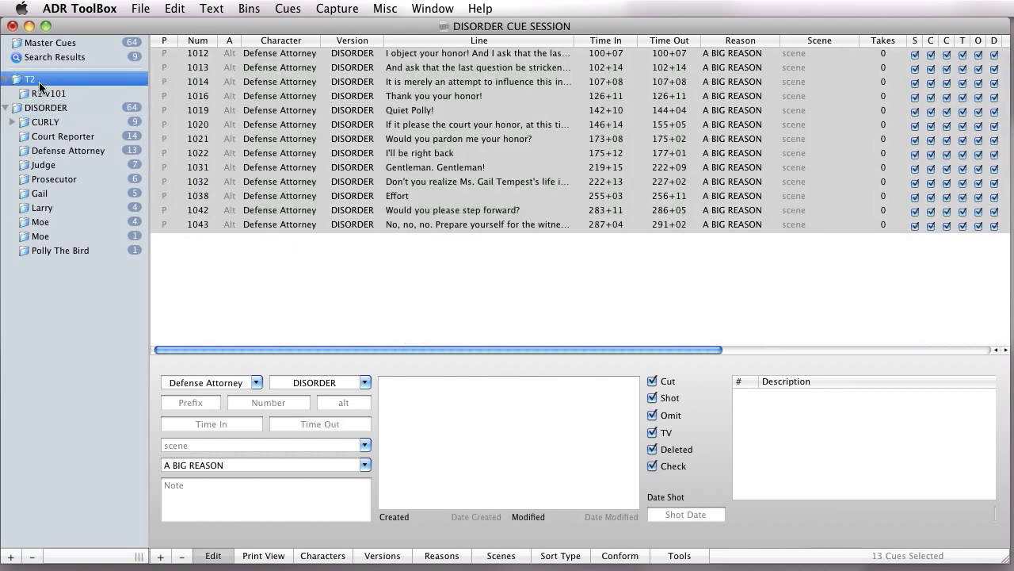
pyautogui.press('Delete')
pyautogui.click(49, 80)
pyautogui.press('super+s')
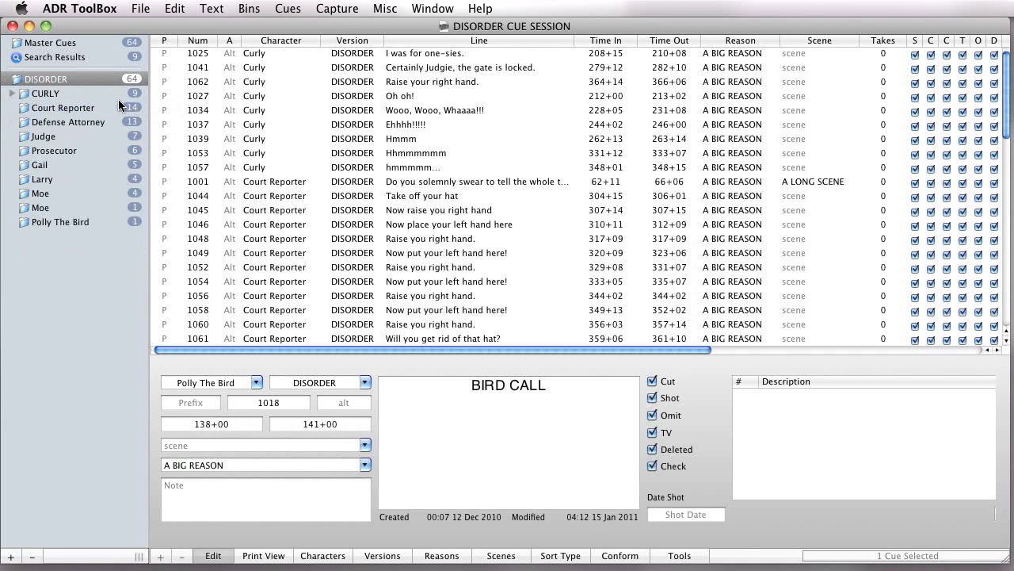
# - Browse the DISORDER hierarchy by expanding and collapsing its groups and viewing the CURLY group and its nested bins
pyautogui.click(86, 94)
pyautogui.press('Right')
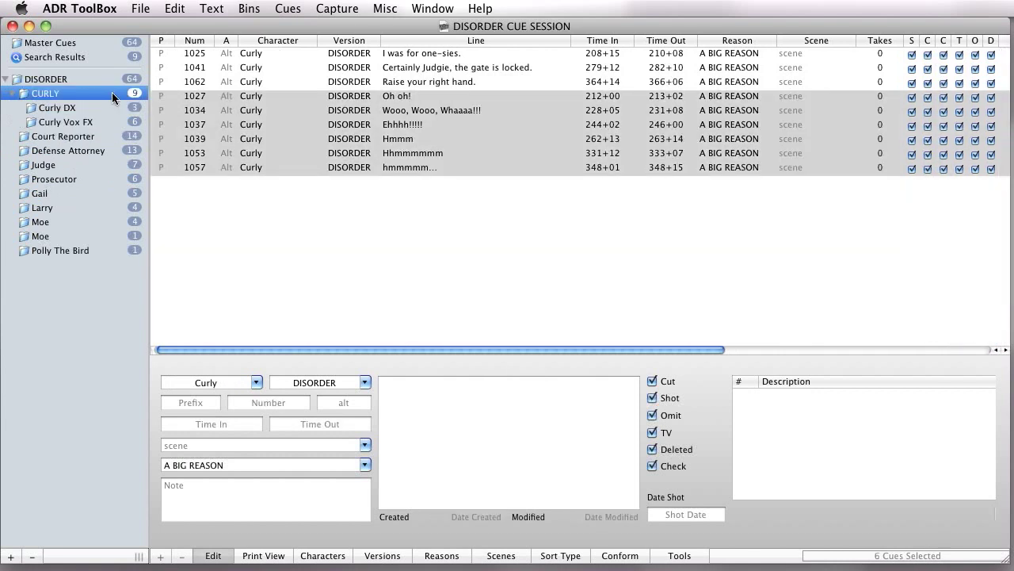
pyautogui.press('Down')
pyautogui.press('Down')
pyautogui.press('Up')
pyautogui.press('Up')
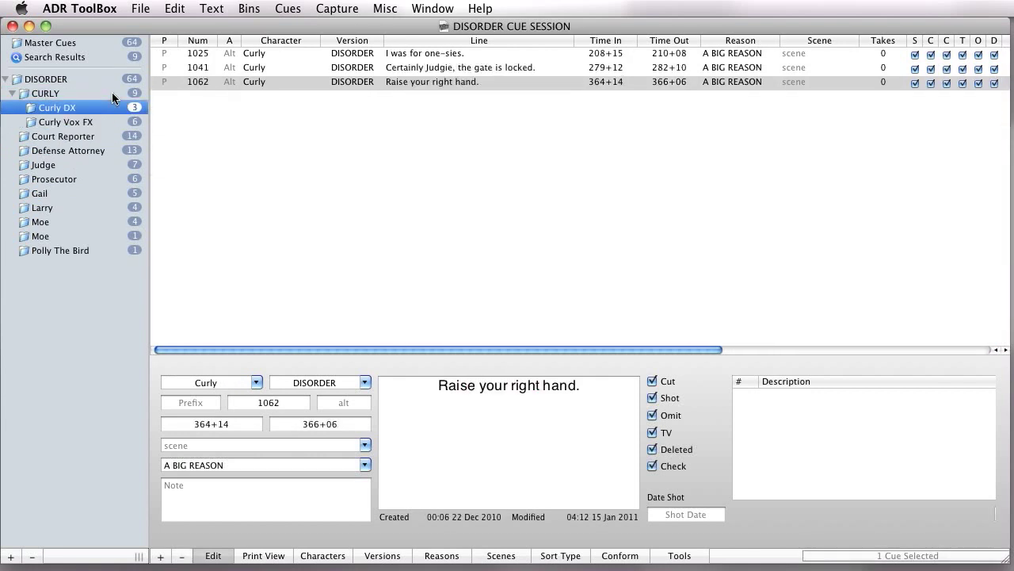
pyautogui.press('Left')
pyautogui.press('Up')
pyautogui.press('Left')
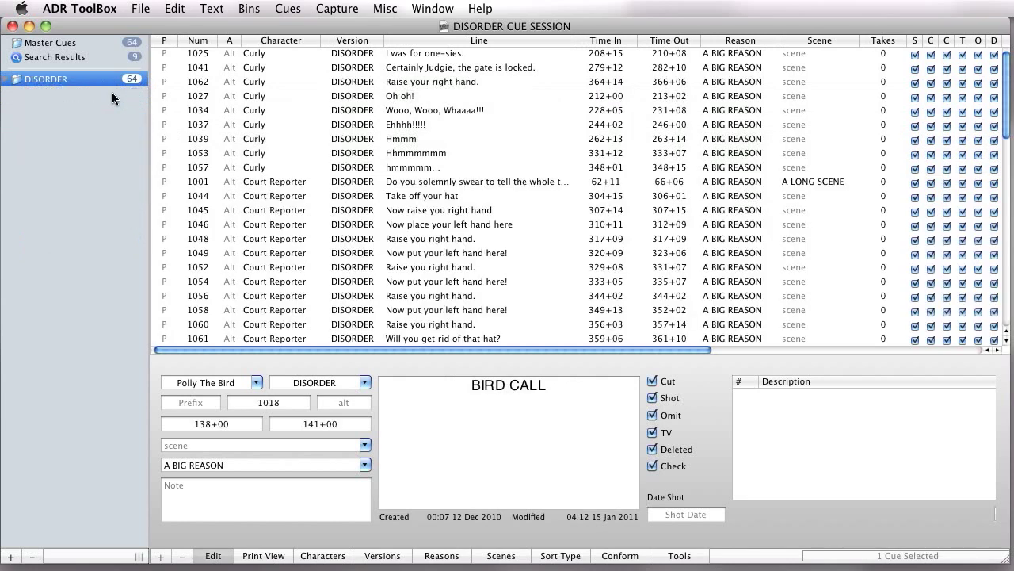
pyautogui.press('Right')
pyautogui.press('Down')
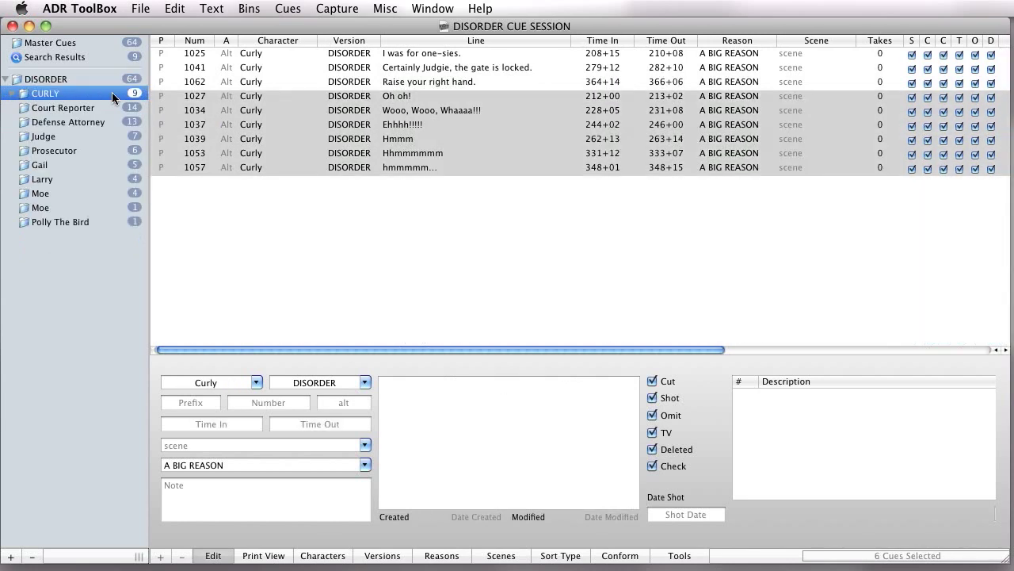
pyautogui.press('Tab')
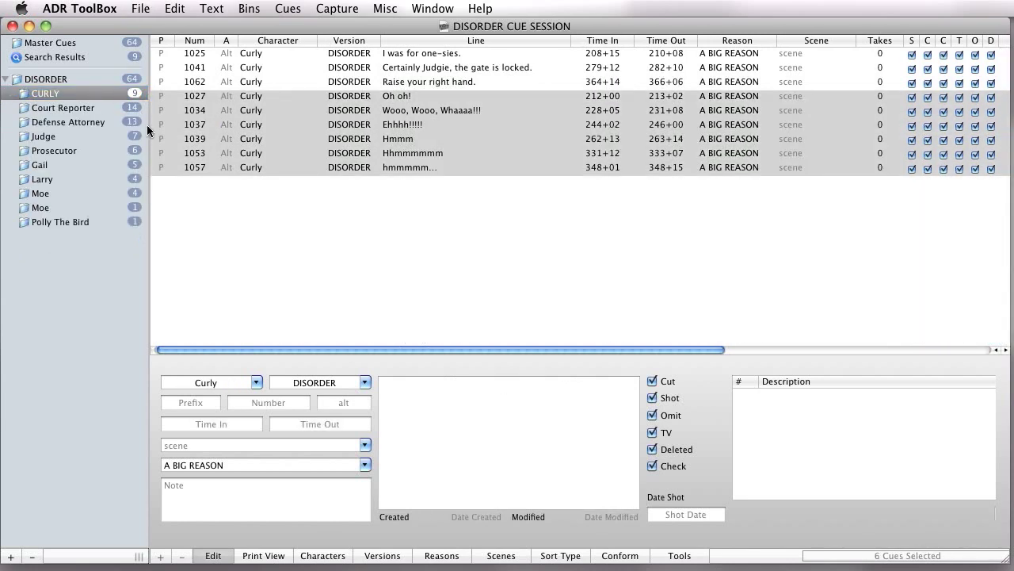
# - Open the Conform tools, check which versions can be conformed, and keep No Value as the version
pyautogui.click(614, 555)
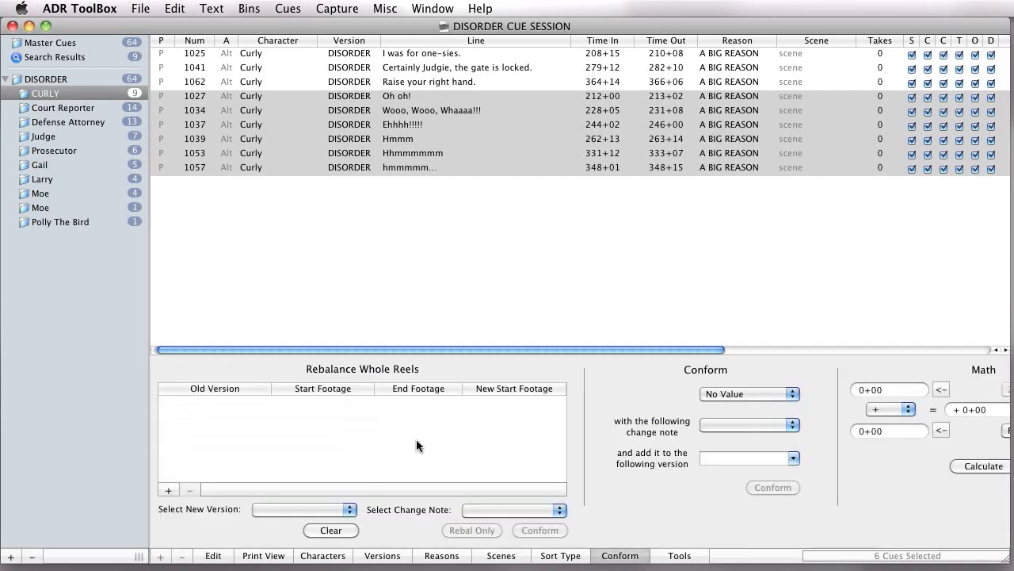
pyautogui.click(723, 396)
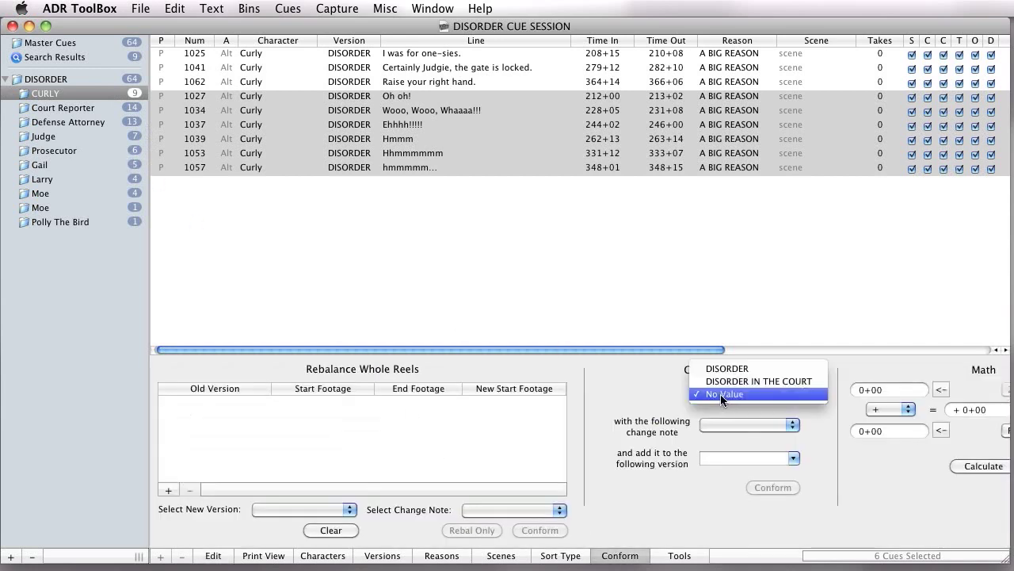
pyautogui.click(664, 398)
pyautogui.click(576, 303)
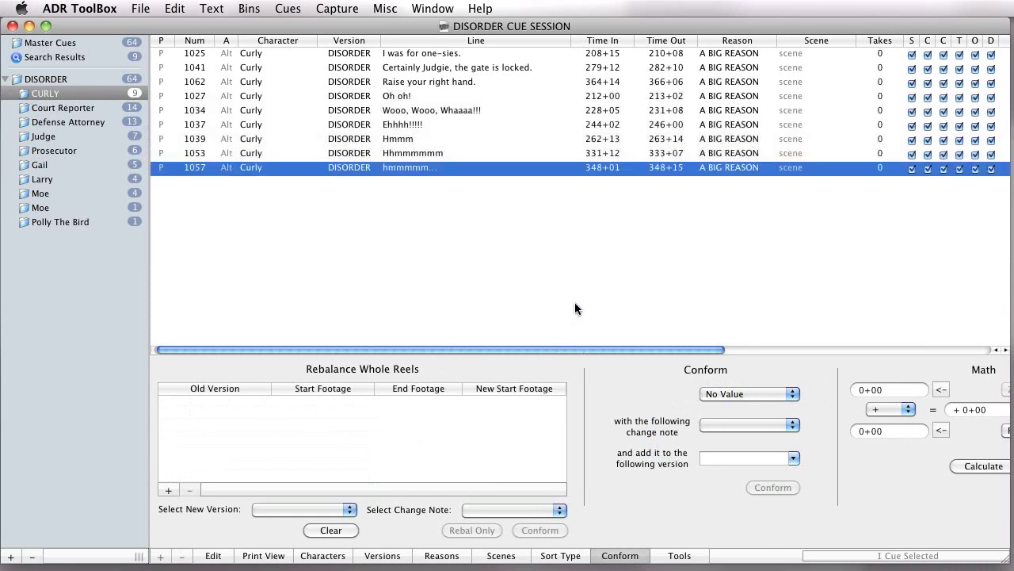
# - Choose DISORDER as the version to conform and load the (New)Reel 1v1_7 (Old)Reel 1V12_20 note into the Change Note window
pyautogui.click(790, 394)
pyautogui.click(788, 370)
pyautogui.click(434, 8)
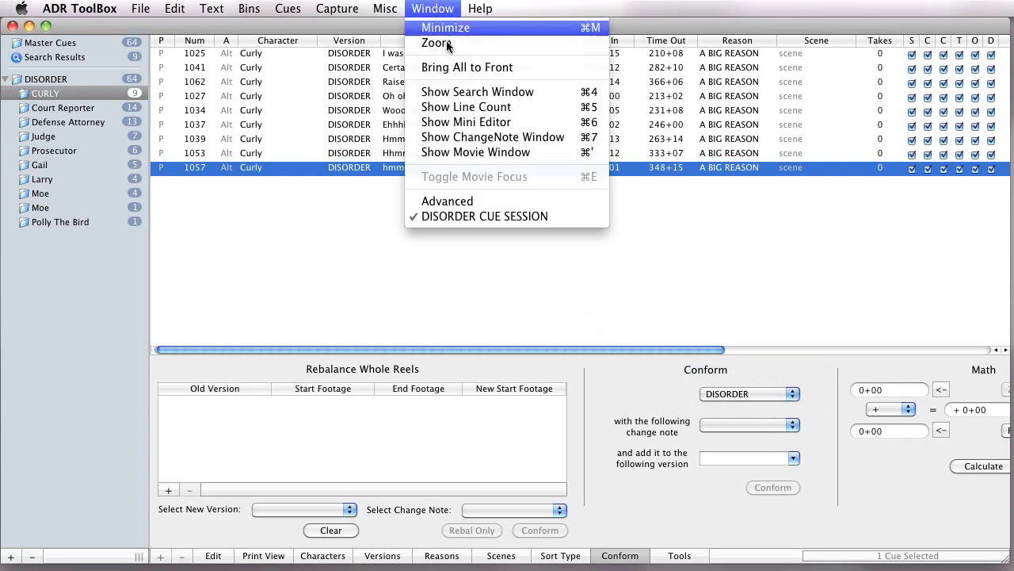
pyautogui.click(507, 138)
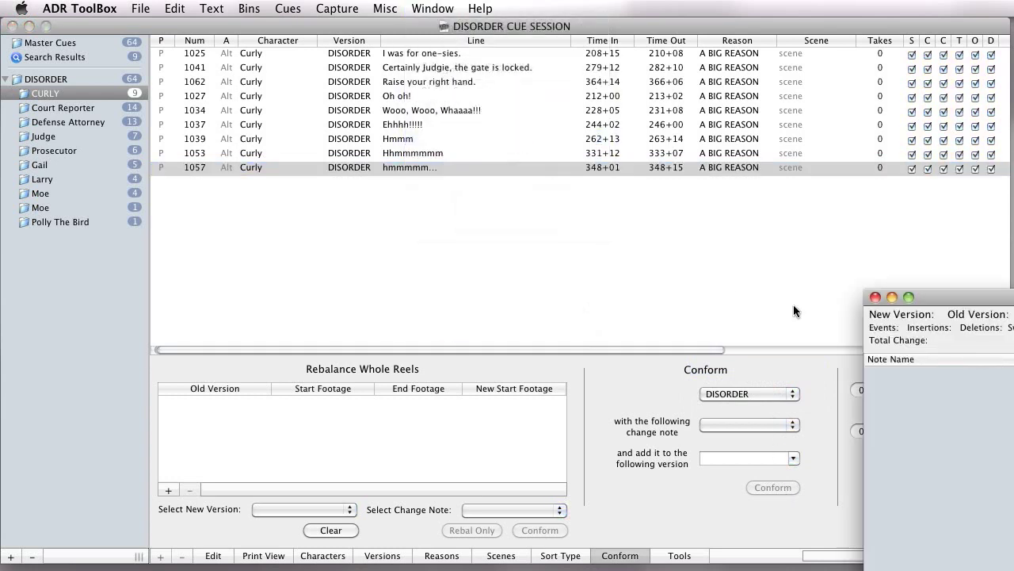
pyautogui.moveTo(944, 302); pyautogui.dragTo(222, 62)
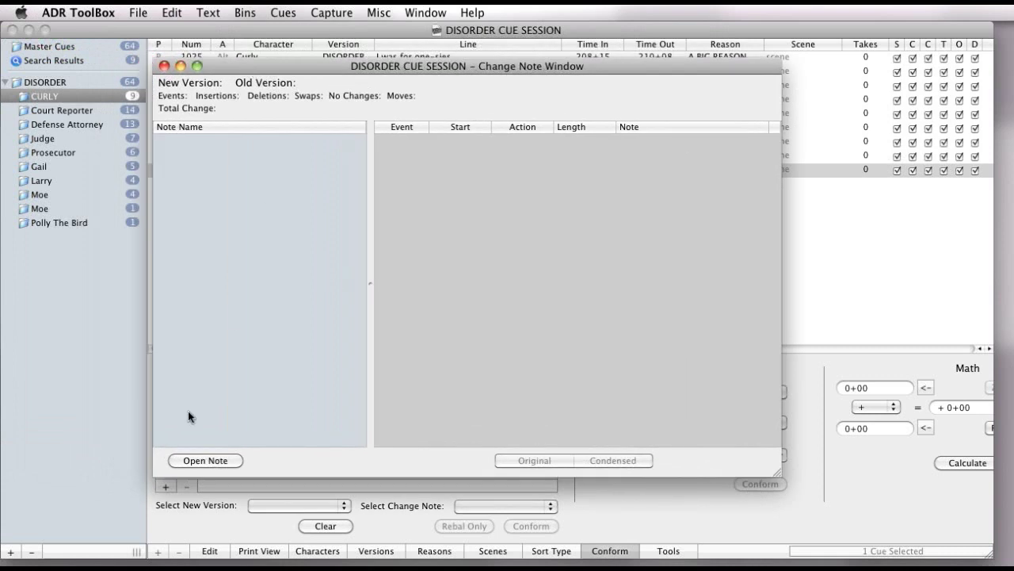
pyautogui.click(222, 459)
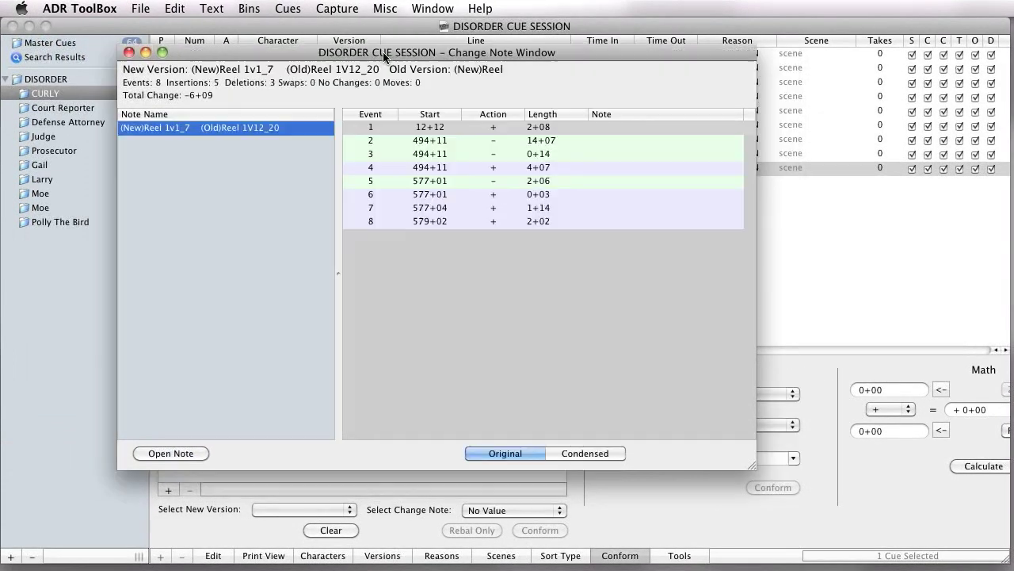
# - Move the Change Note window clear of the Conform tools and choose the (New)Reel 1v1_7 (Old)Reel 1V12_20 change note for the conform
pyautogui.moveTo(361, 55); pyautogui.dragTo(474, 109)
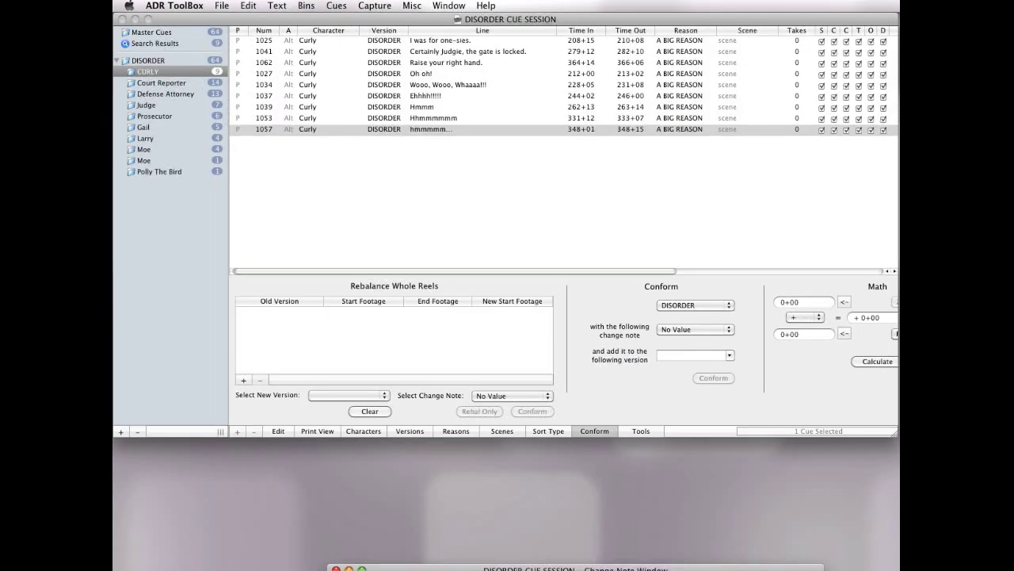
pyautogui.moveTo(525, 562); pyautogui.dragTo(448, 386)
pyautogui.click(683, 328)
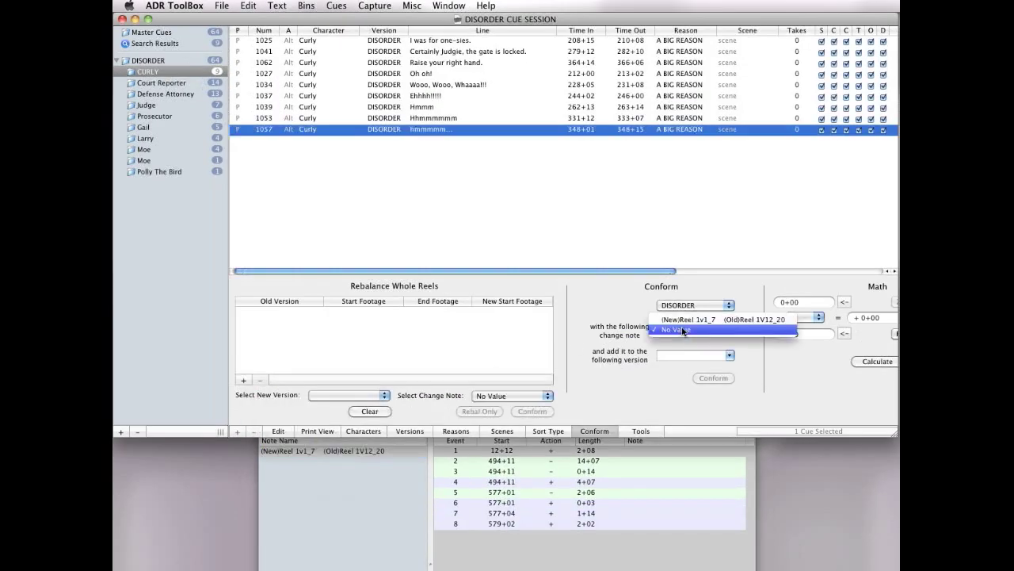
pyautogui.click(683, 319)
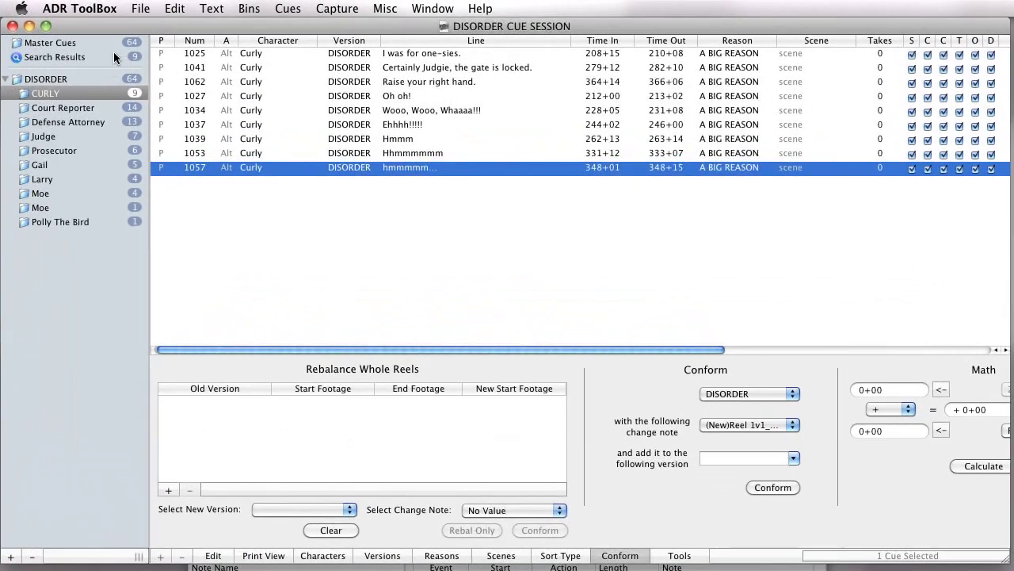
# - Show the Master Cues and enter TEST VERSION as the version the conformed cues are added to
pyautogui.click(197, 41)
pyautogui.click(108, 43)
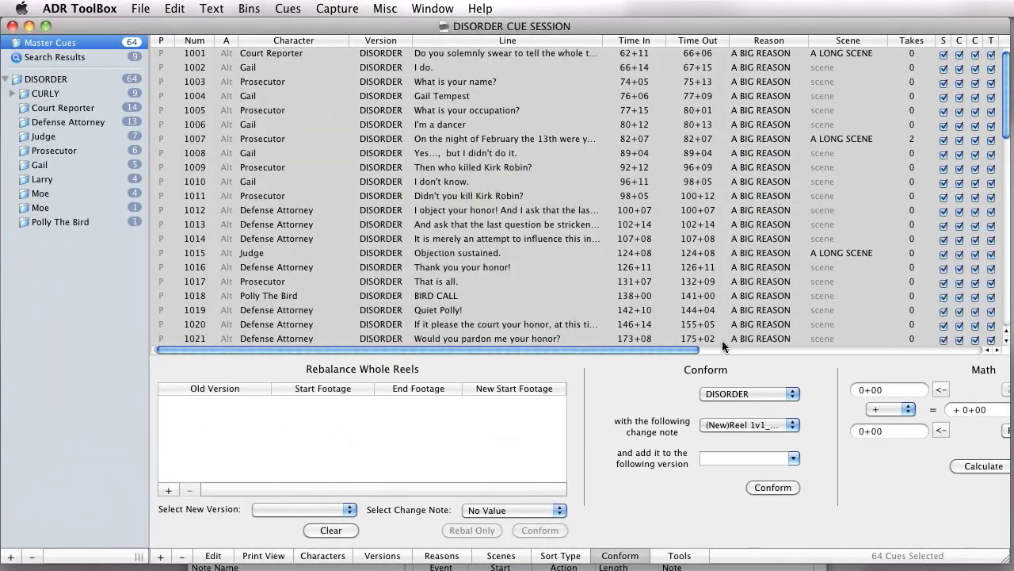
pyautogui.click(792, 457)
pyautogui.press('Down')
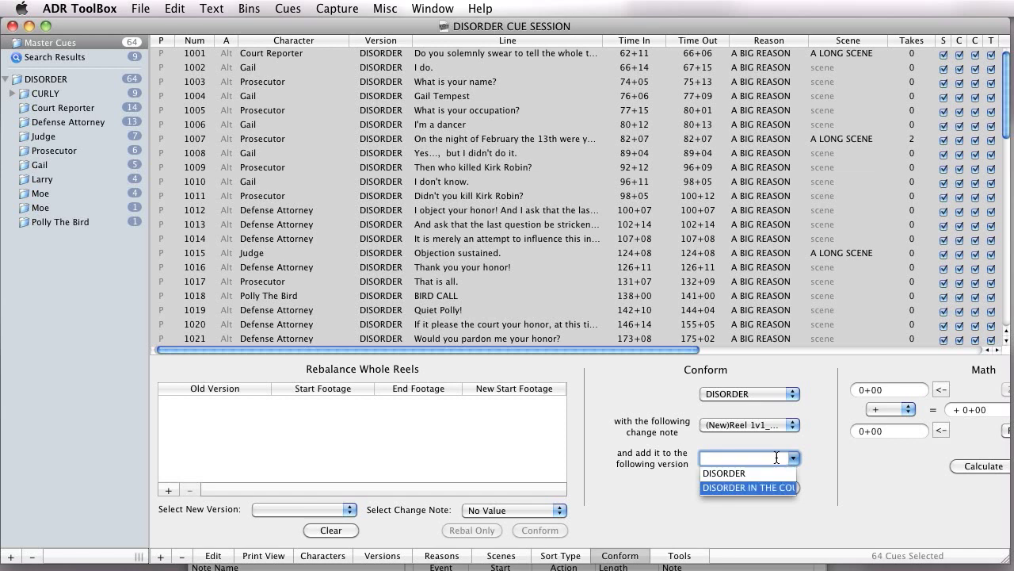
pyautogui.press('Up')
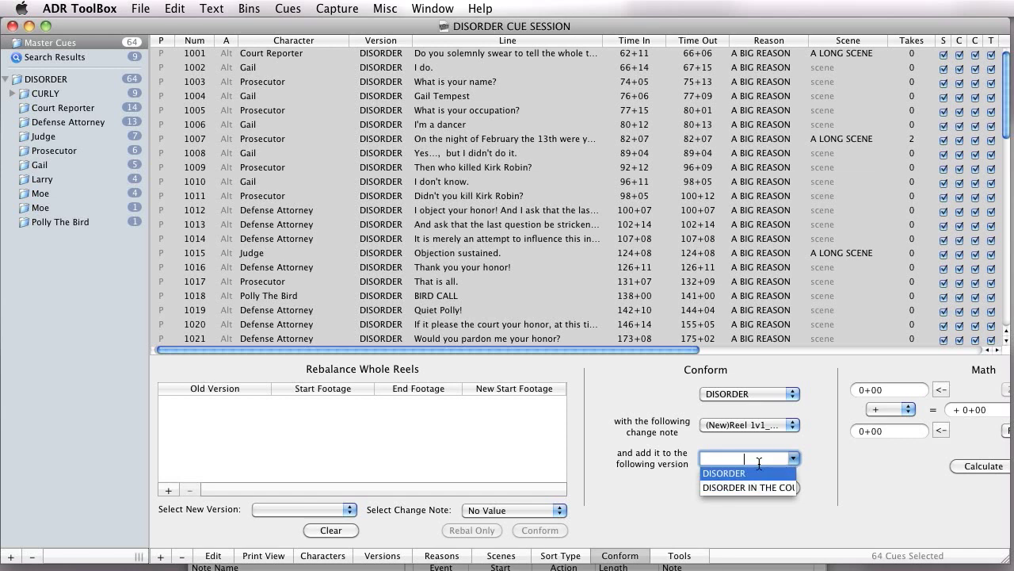
pyautogui.write('TEST VERSION')
pyautogui.press('Return')
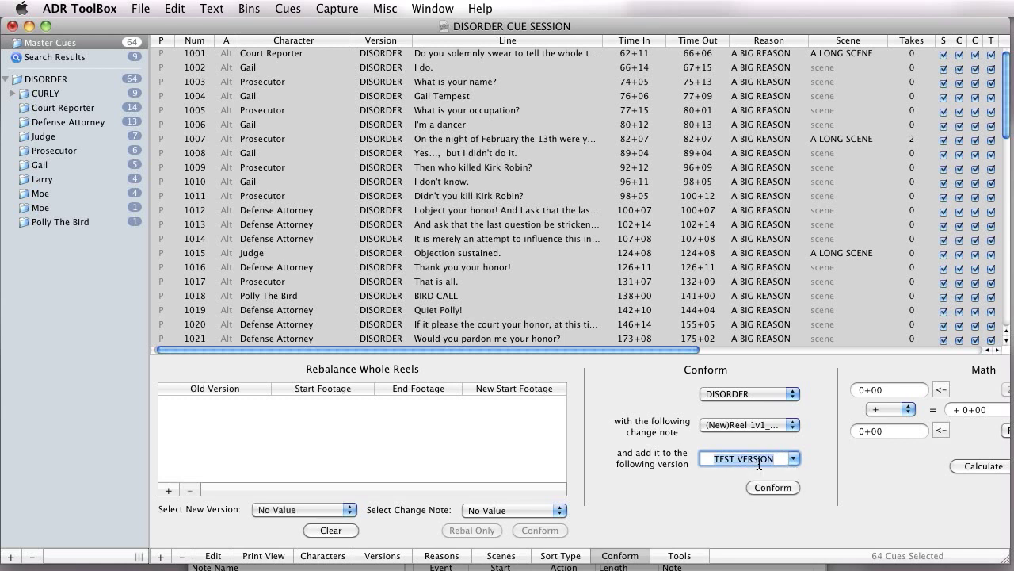
# - Conform all cues of the DISORDER version with the chosen change note, placing the conformed cues in a new bin
pyautogui.click(749, 396)
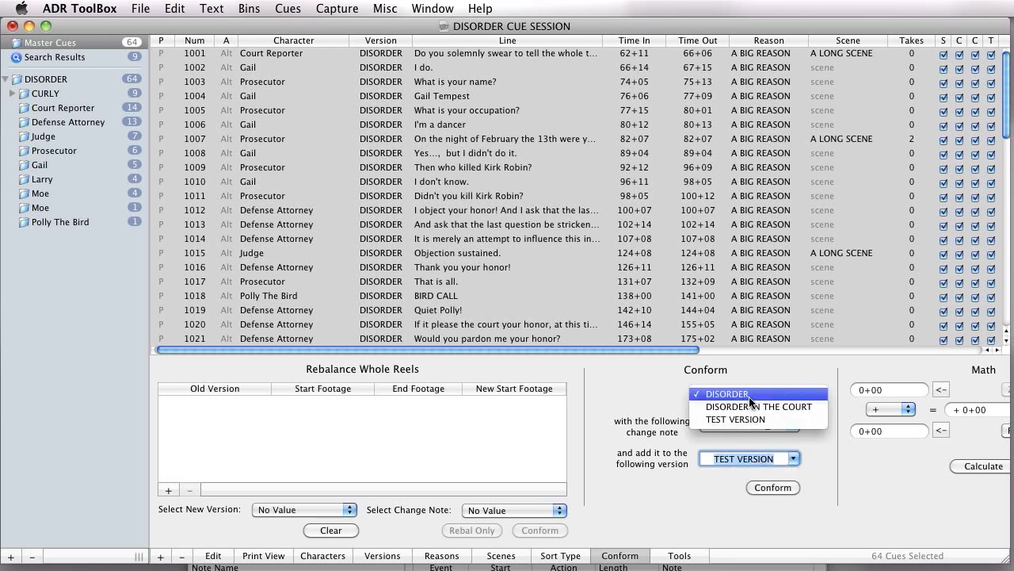
pyautogui.click(755, 356)
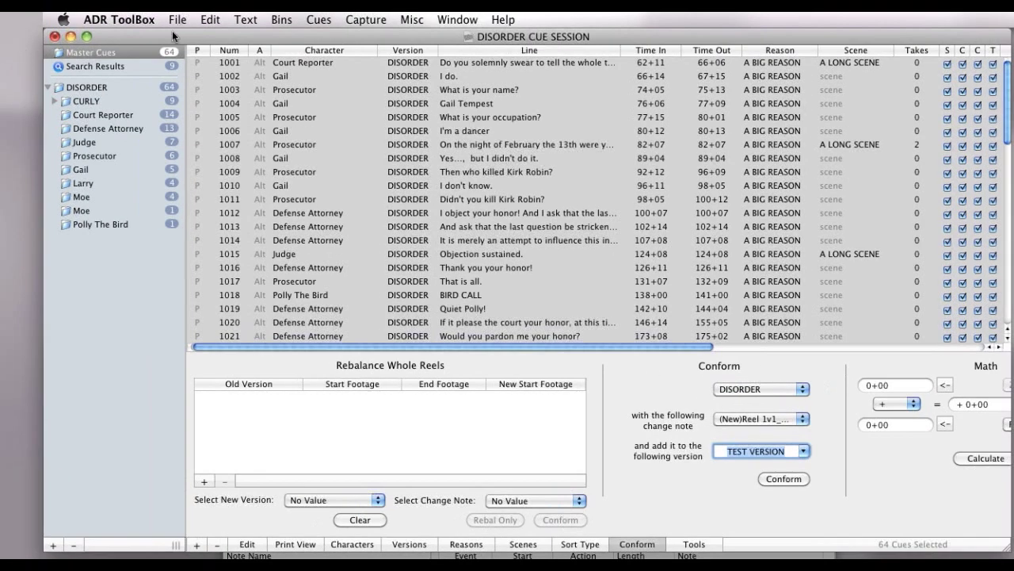
pyautogui.click(768, 419)
pyautogui.click(761, 425)
pyautogui.click(776, 485)
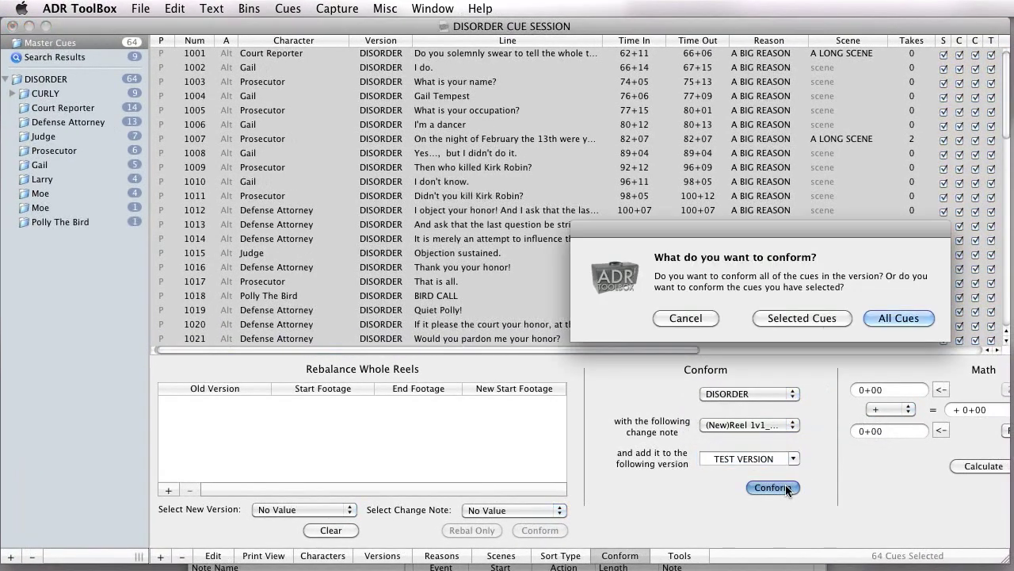
pyautogui.moveTo(758, 233); pyautogui.dragTo(454, 227)
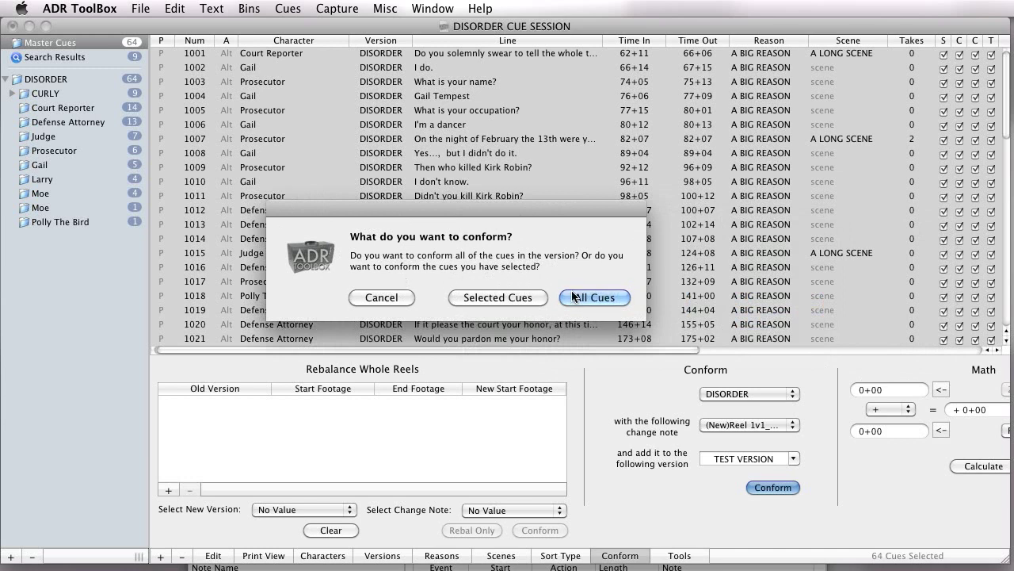
pyautogui.click(573, 292)
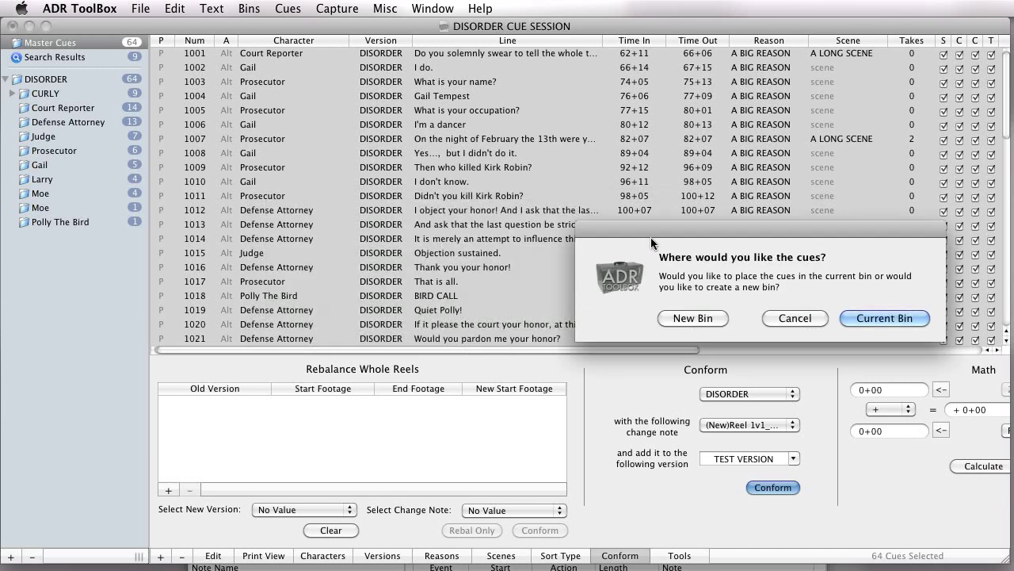
pyautogui.moveTo(651, 237); pyautogui.dragTo(384, 210)
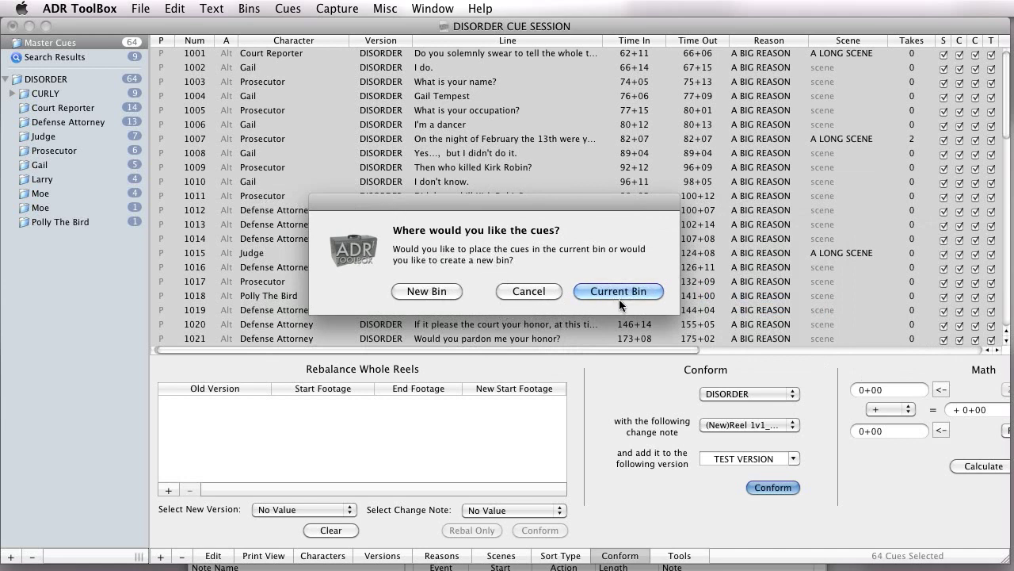
pyautogui.click(441, 291)
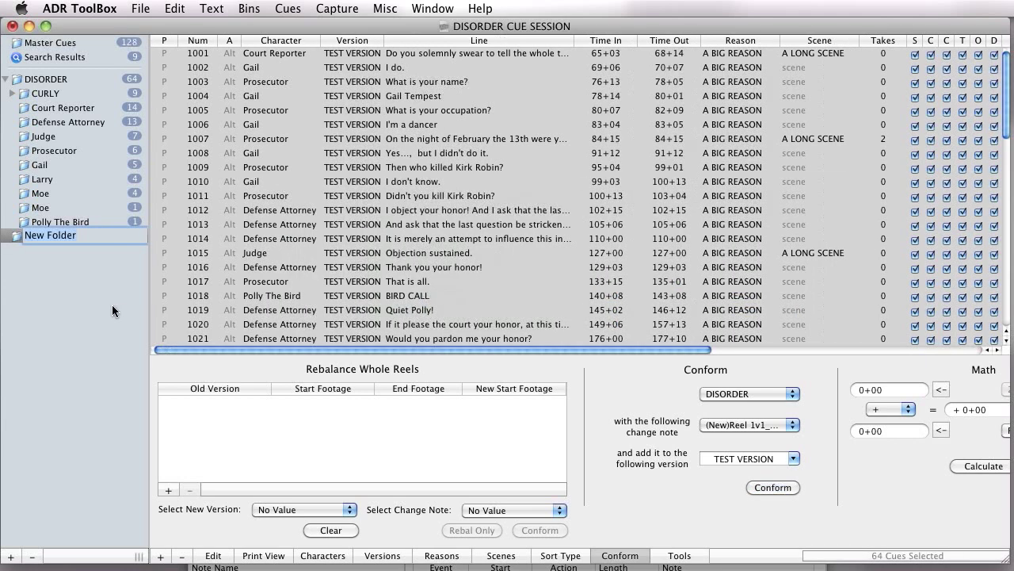
# - Name the new bin of conformed cues TEST VERSION and select cue 1014 in it
pyautogui.press('Return')
pyautogui.click(57, 237)
pyautogui.write('TEST VERSION')
pyautogui.press('Return')
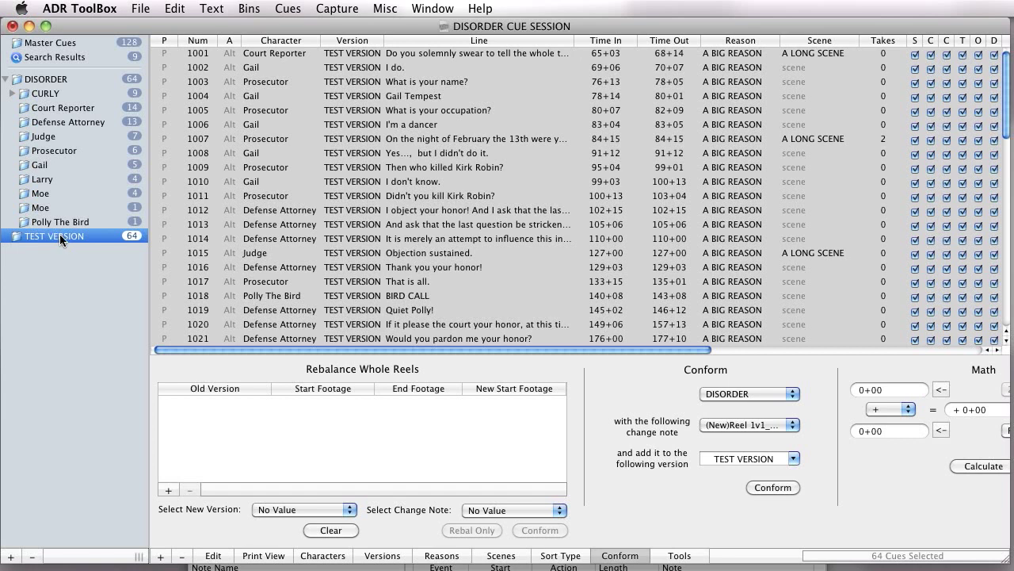
pyautogui.moveTo(54, 236); pyautogui.dragTo(79, 242)
pyautogui.click(323, 245)
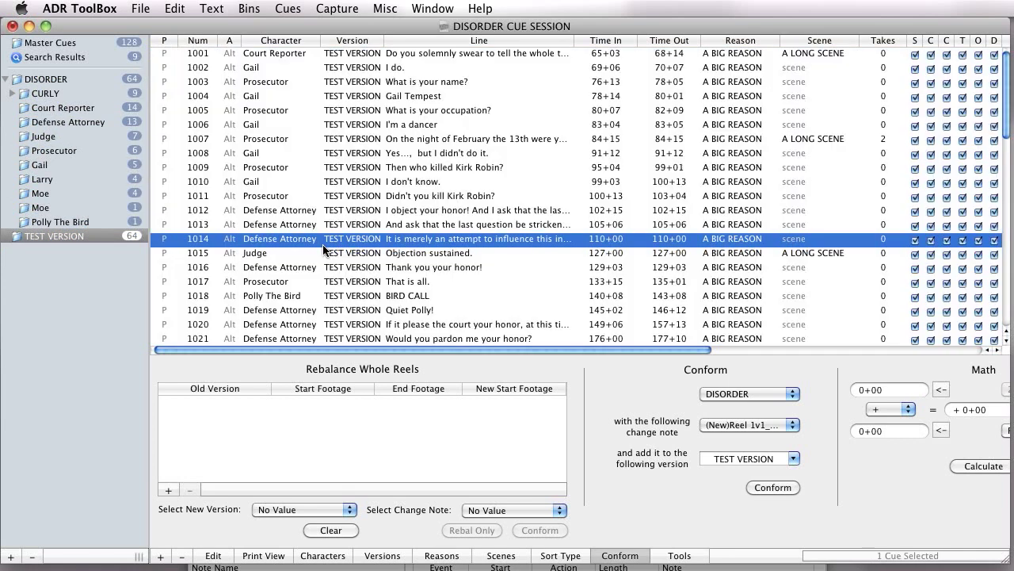